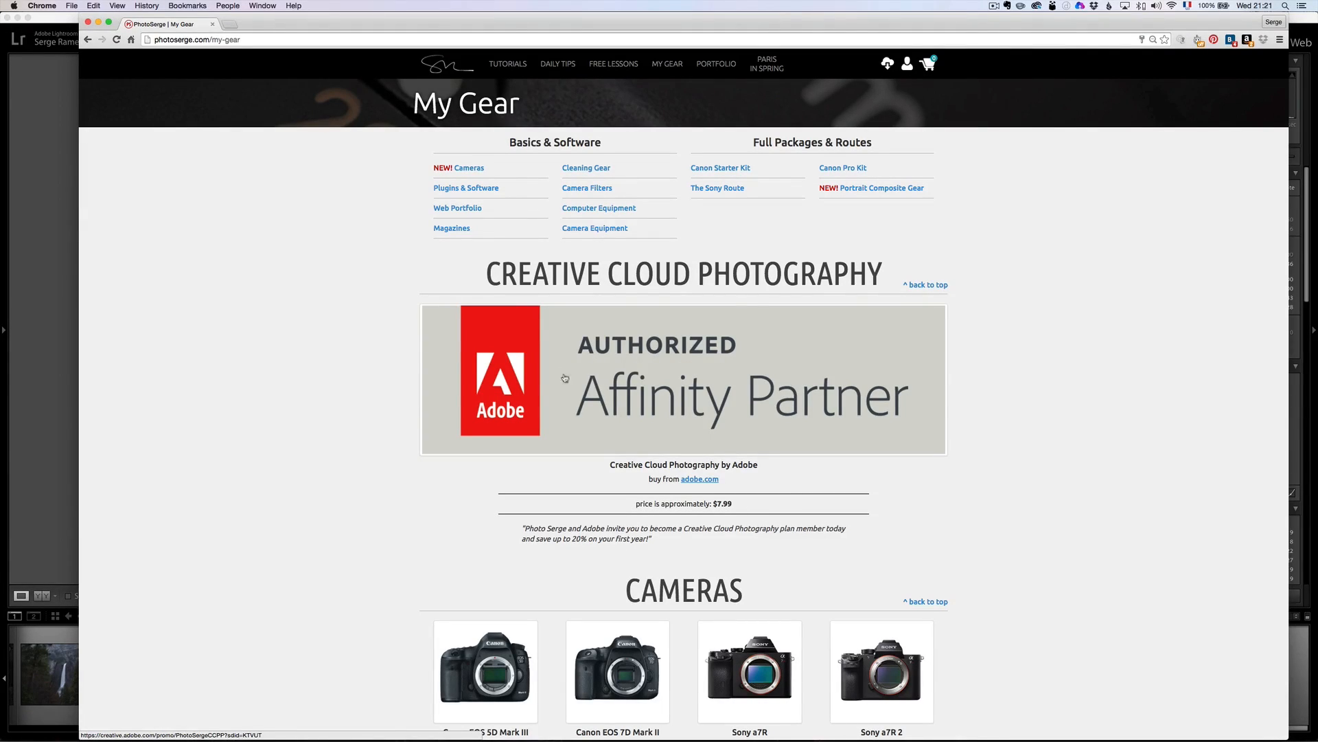
Step: Open the Adobe Creative Cloud Photography offer from the partner banner and switch back to Lightroom
{"action": "left_click", "coordinate": [687, 362]}
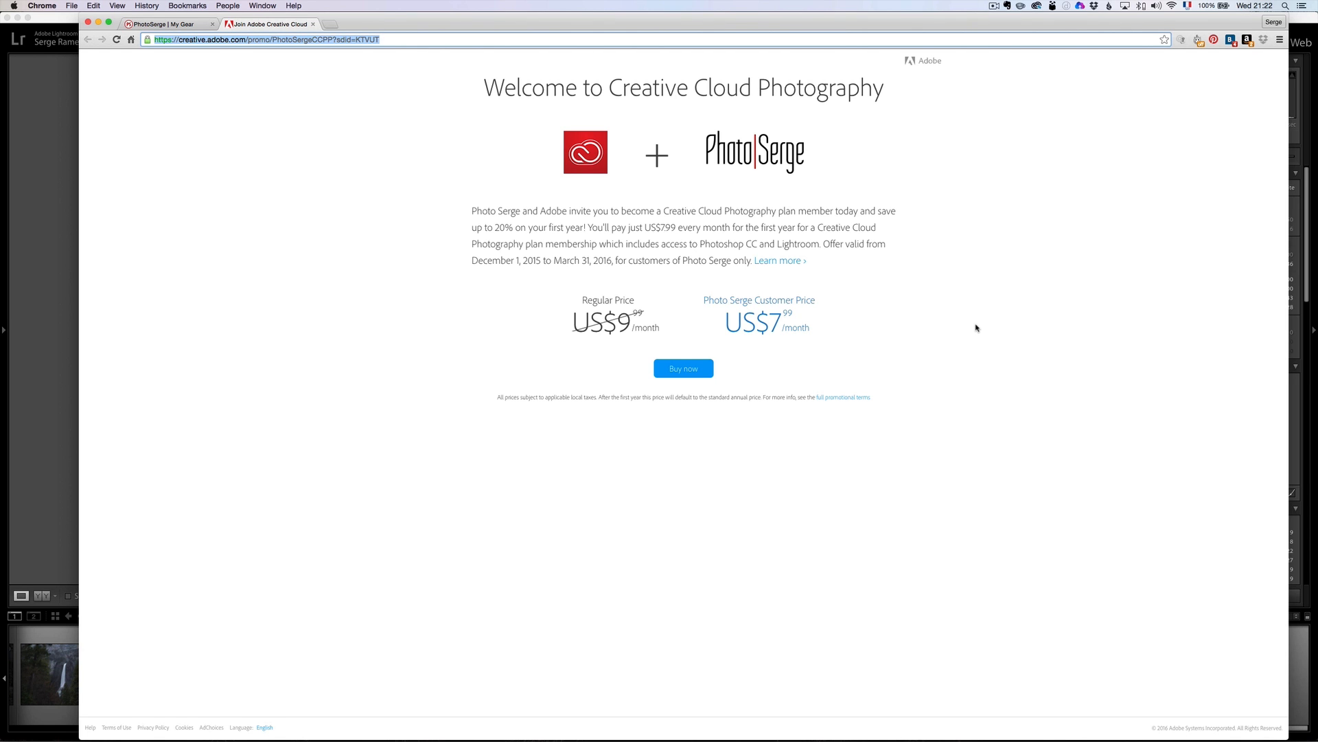
{"action": "left_click", "coordinate": [34, 264]}
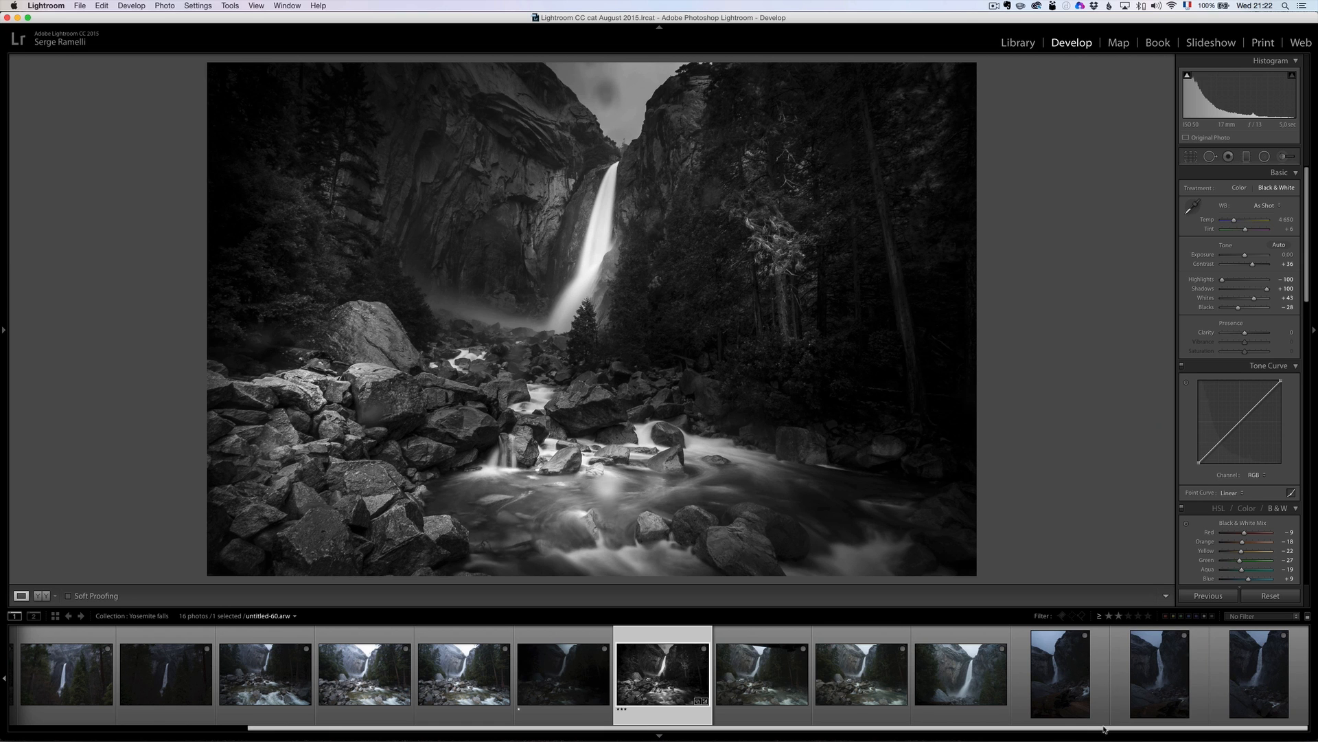
Step: Open the first photo of the collection, YosemiteDay2-2.arw, and inspect its distant waterfall up close
{"action": "left_click_drag", "start_coordinate": [1104, 728], "coordinate": [867, 728]}
{"action": "left_click", "coordinate": [61, 673]}
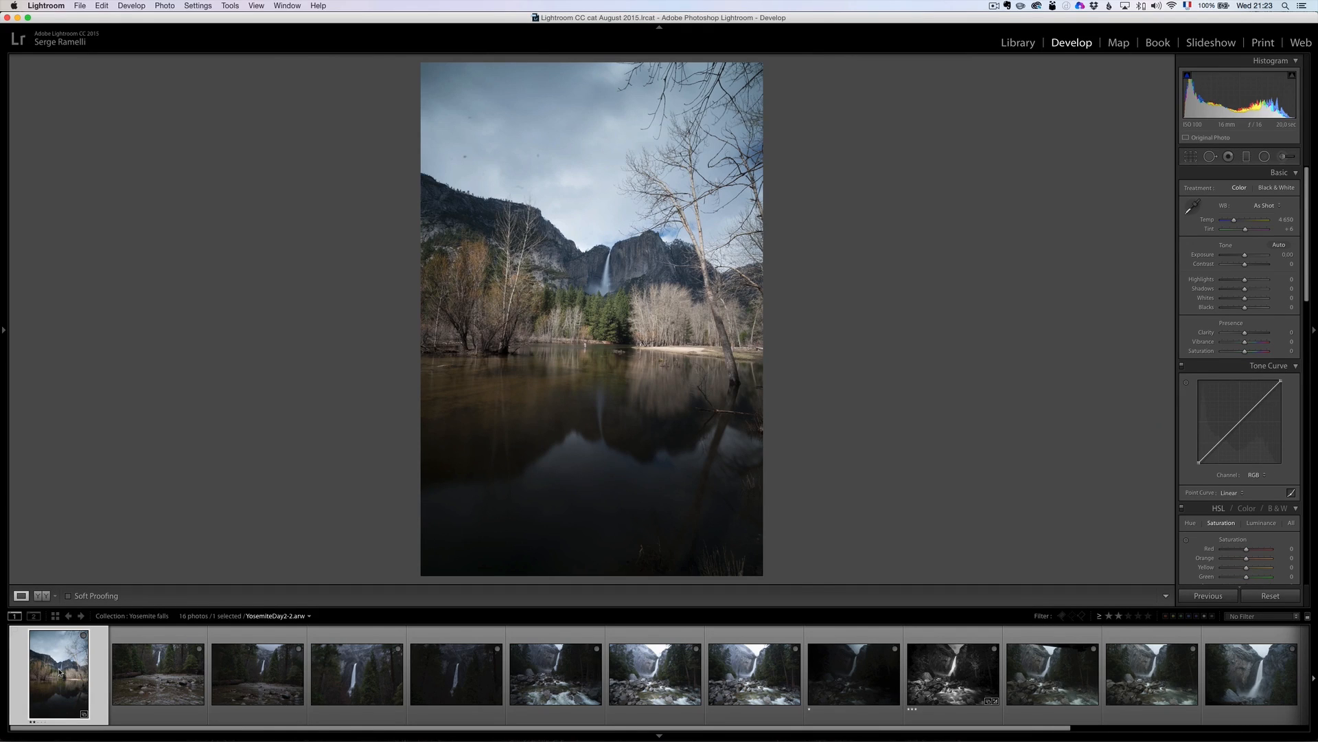
{"action": "scroll", "coordinate": [59, 672], "scroll_direction": "down", "scroll_amount": 5}
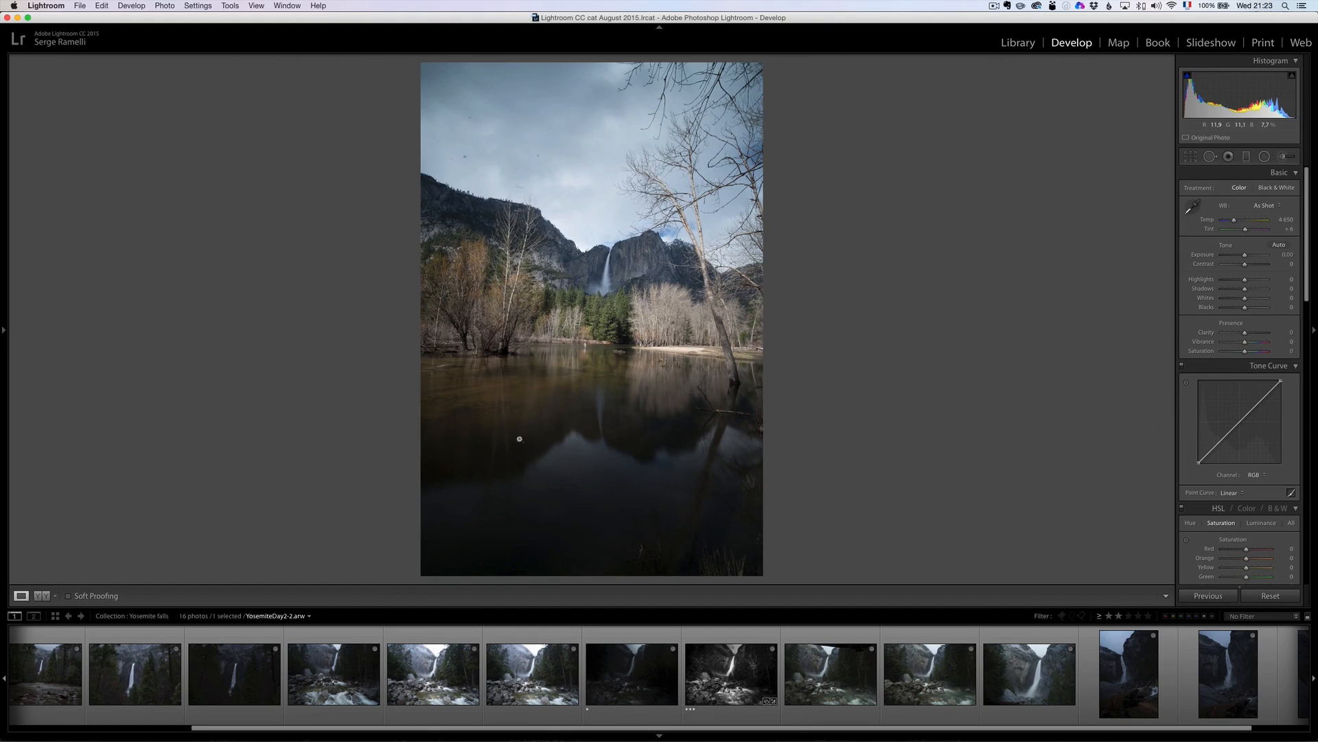
{"action": "left_click", "coordinate": [569, 337]}
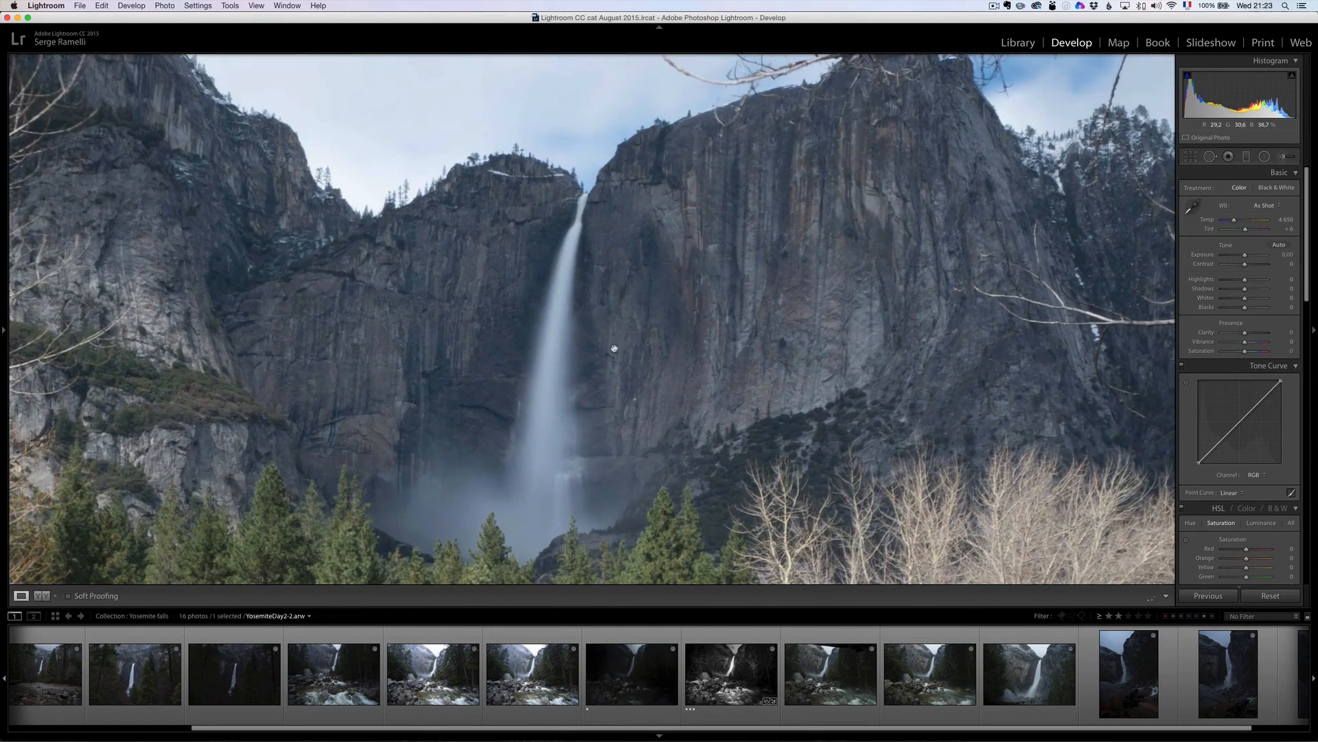
{"action": "left_click", "coordinate": [609, 345]}
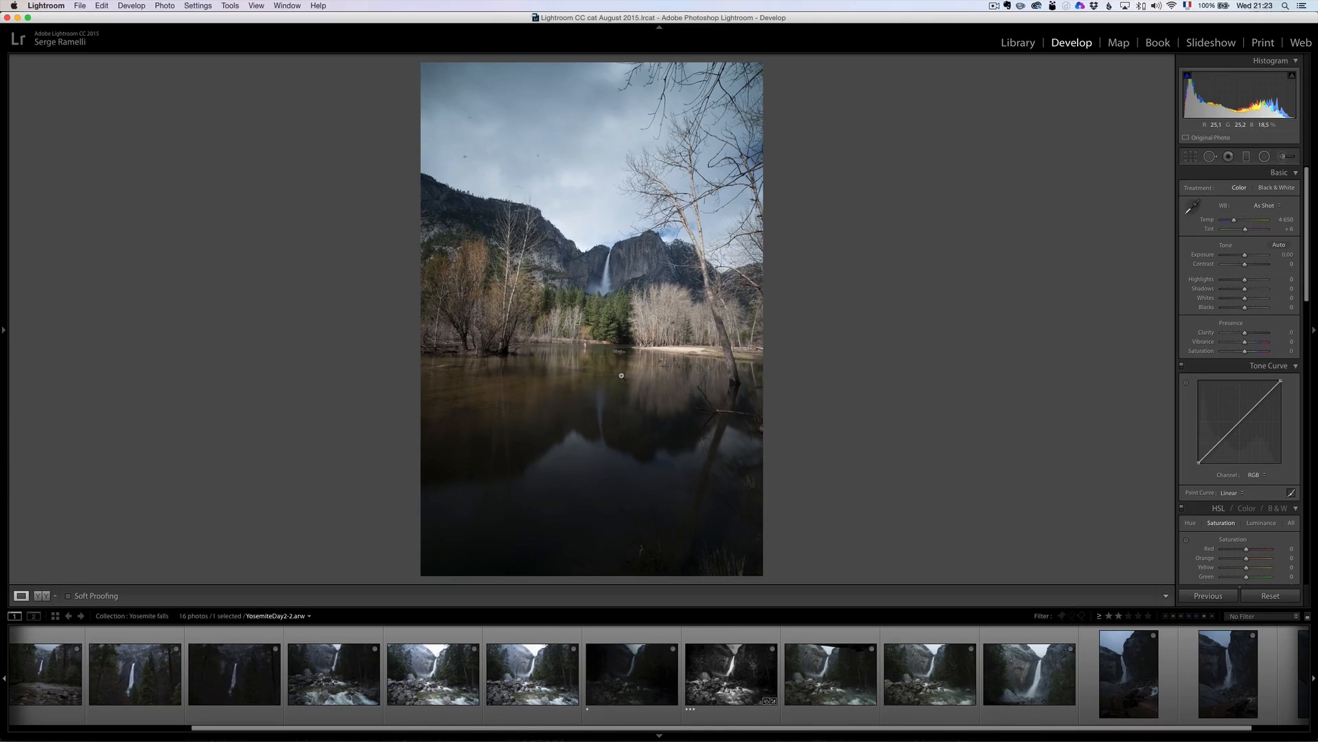
Step: Review the following waterfall shots one by one, from untitled-51.arw through untitled-56.arw
{"action": "left_click_drag", "start_coordinate": [703, 728], "coordinate": [494, 727]}
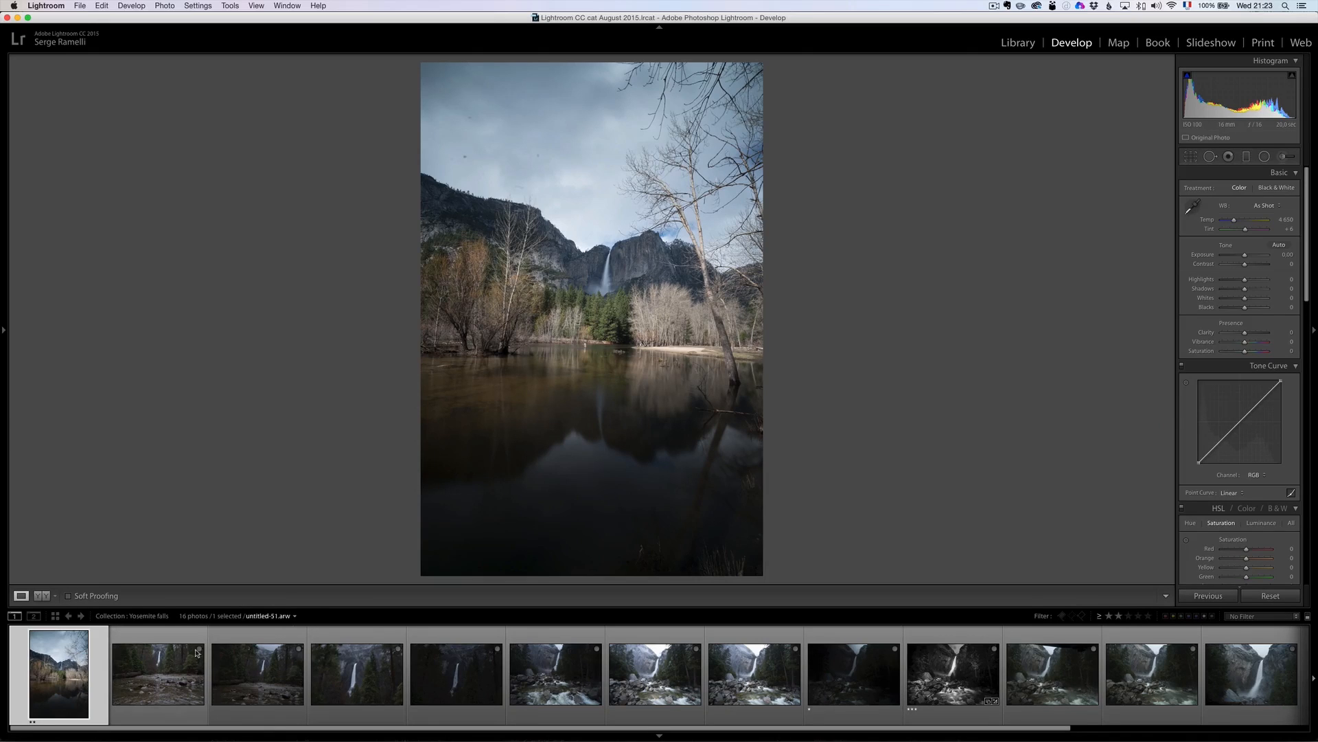
{"action": "left_click", "coordinate": [172, 678]}
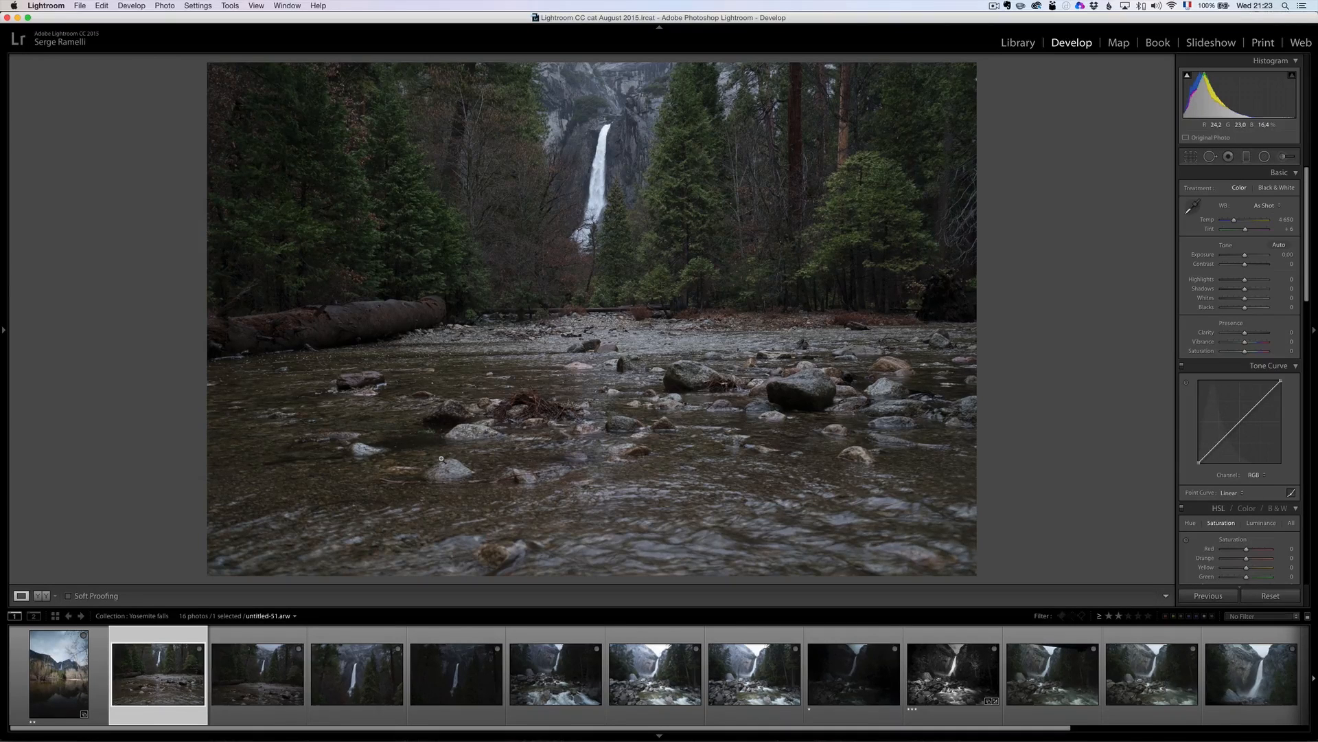
{"action": "left_click", "coordinate": [240, 667]}
{"action": "left_click", "coordinate": [342, 668]}
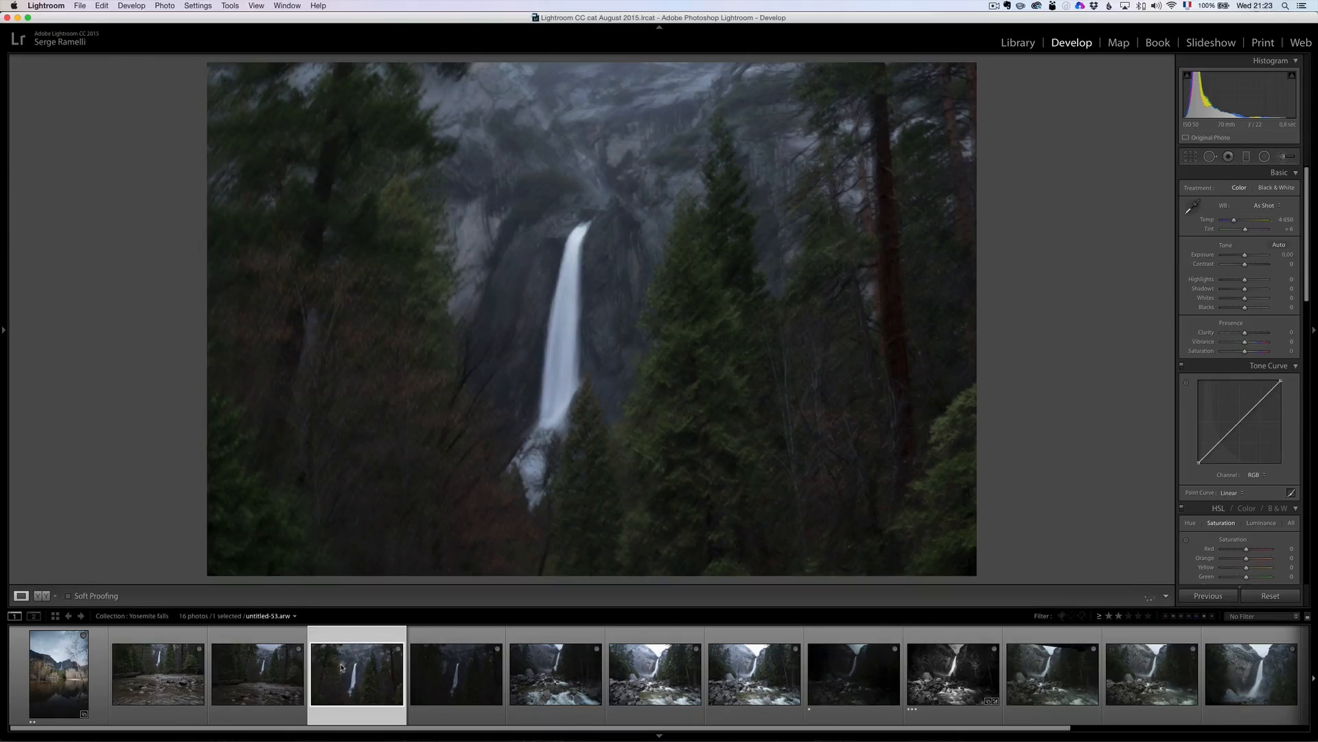
{"action": "left_click", "coordinate": [450, 675]}
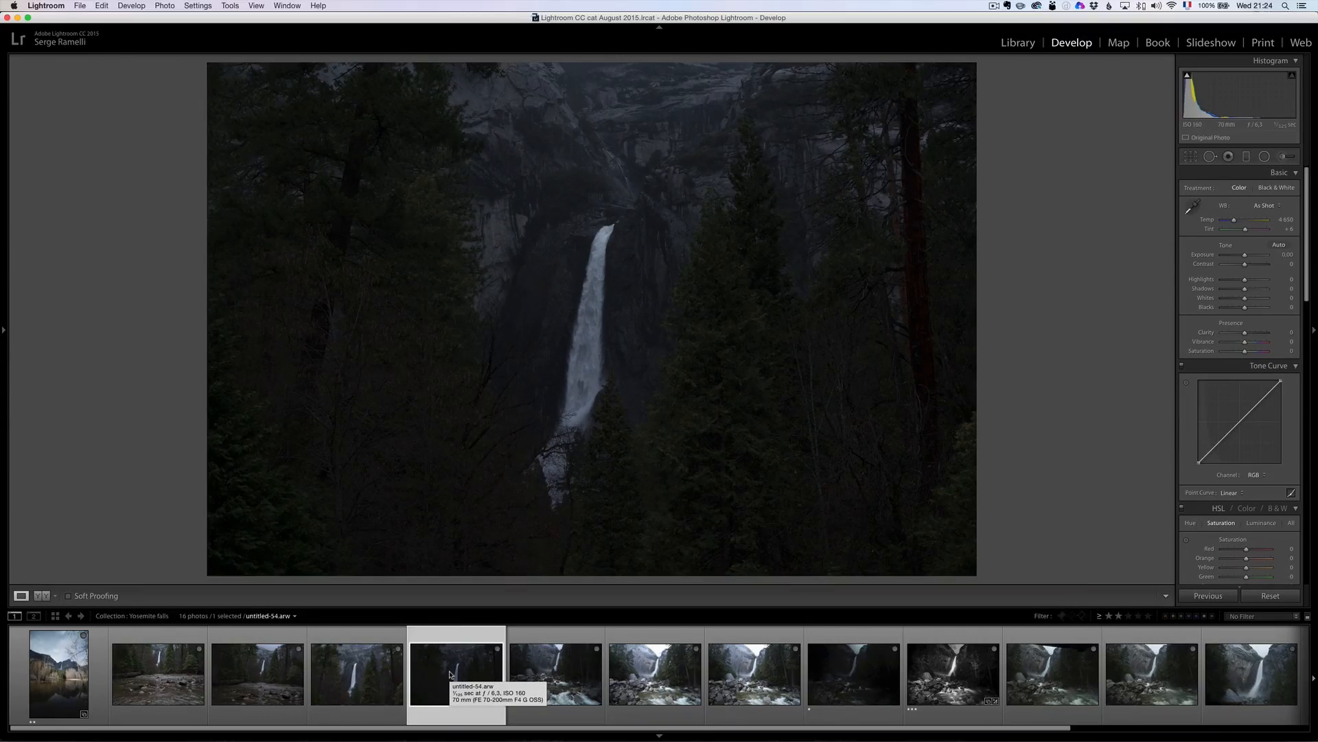
{"action": "left_click", "coordinate": [547, 676]}
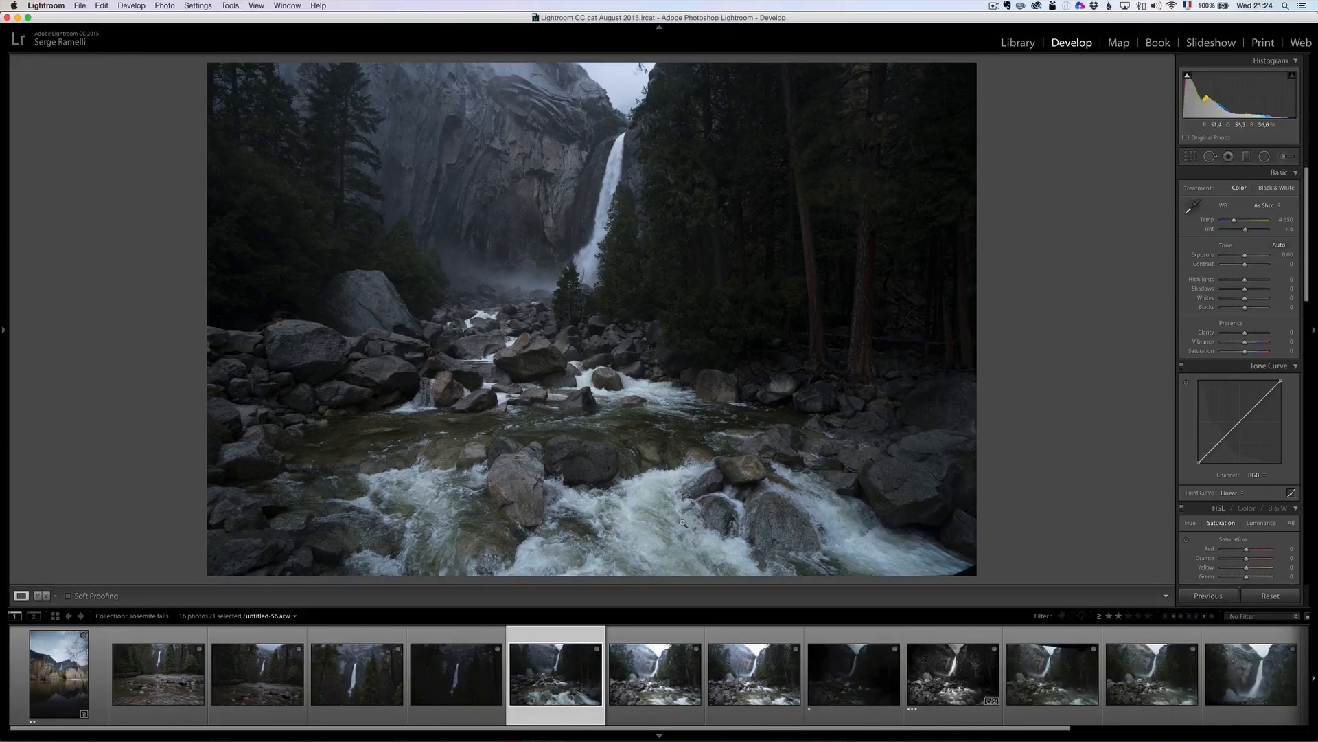
Step: Show the info overlay with file name and exposure data, and review untitled-57.arw, untitled-58.arw and untitled-59.arw
{"action": "key", "text": "i"}
{"action": "key", "text": "i"}
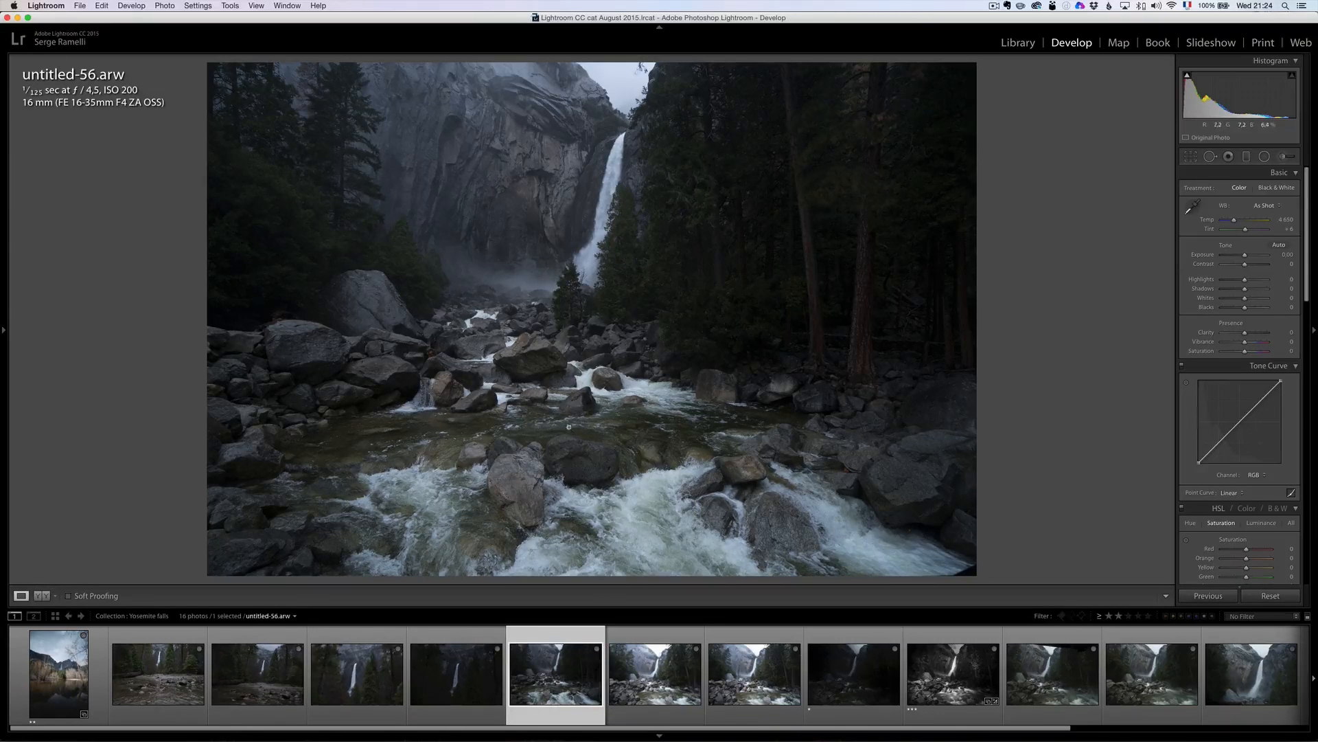
{"action": "left_click", "coordinate": [667, 665]}
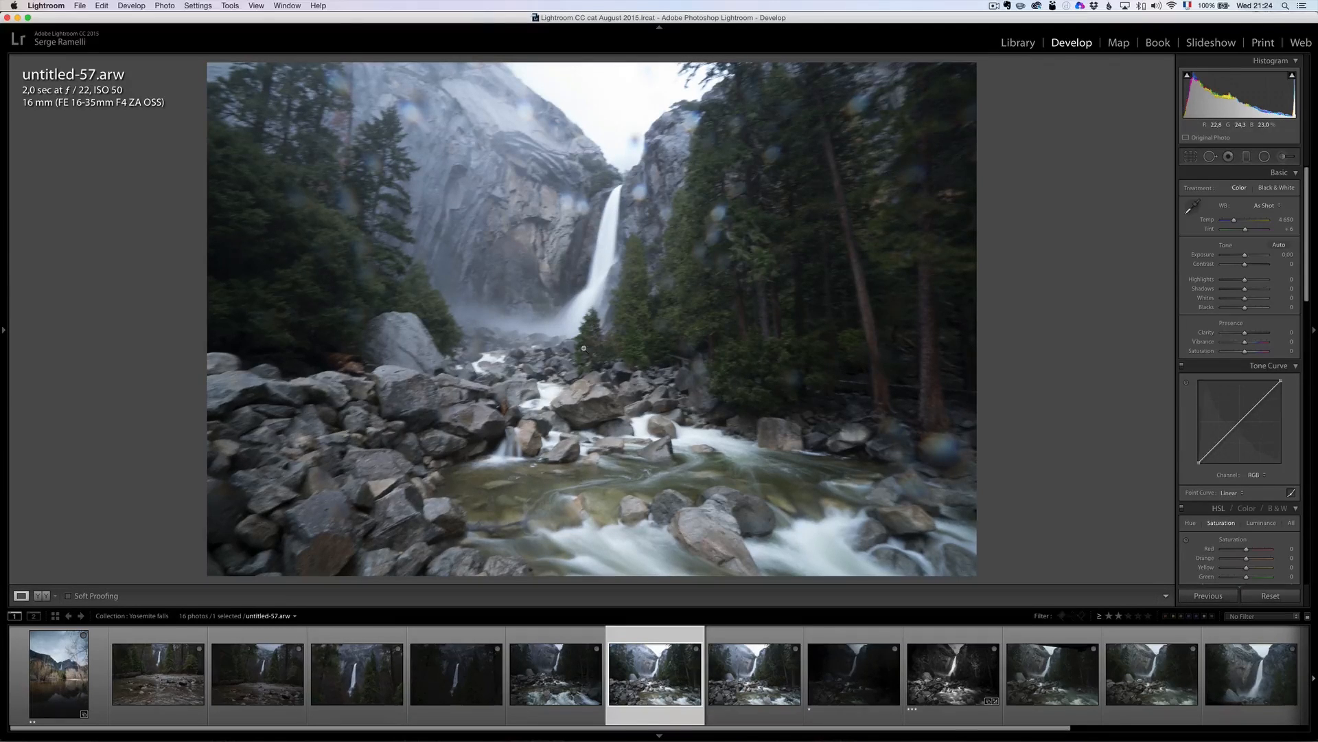
{"action": "left_click", "coordinate": [756, 672]}
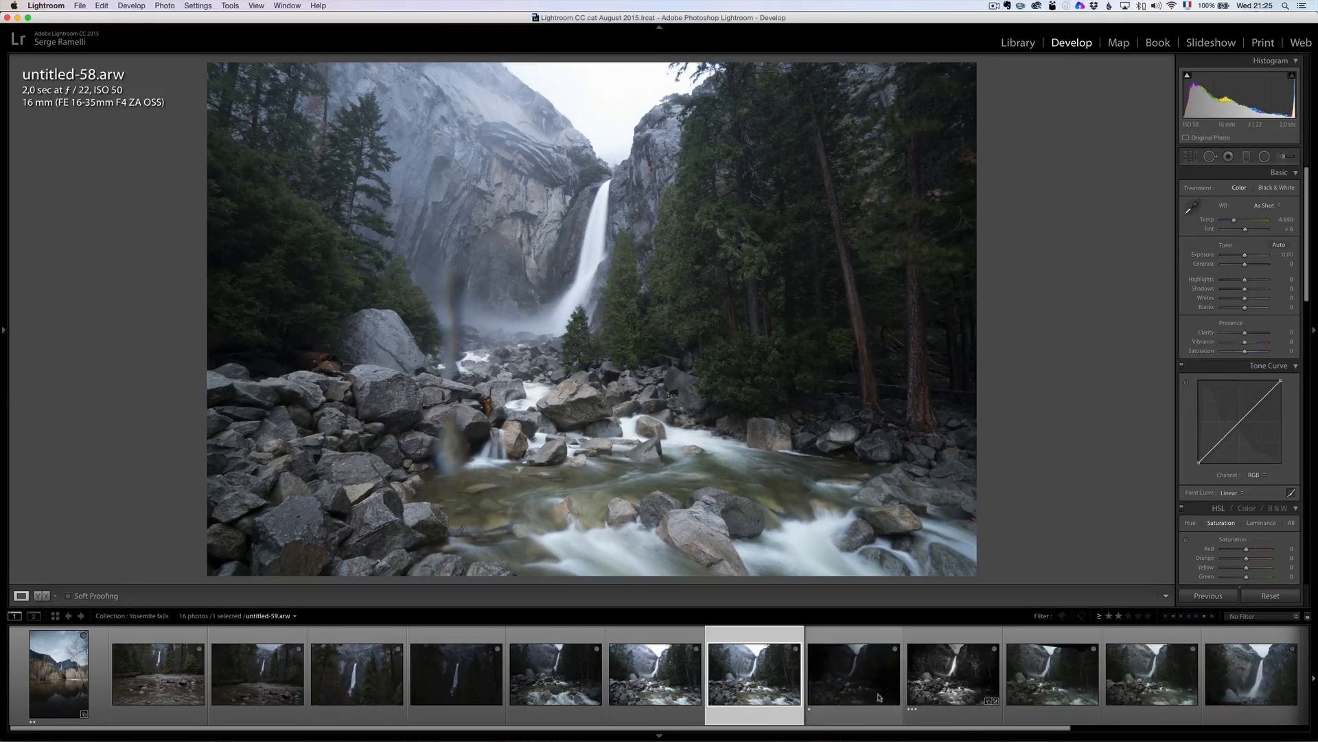
{"action": "left_click", "coordinate": [864, 678]}
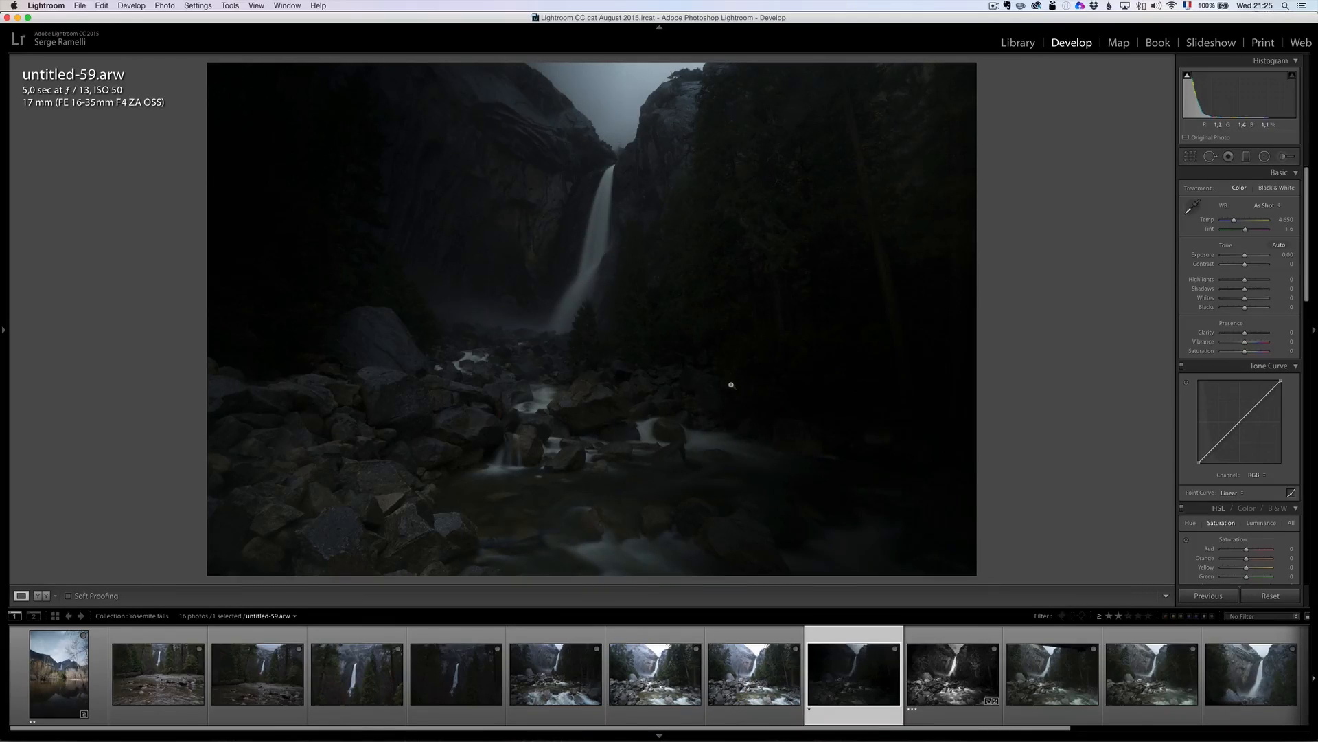
Step: Compare untitled-60.arw with untitled-59.arw and reset all develop settings of untitled-60.arw
{"action": "left_click", "coordinate": [946, 656]}
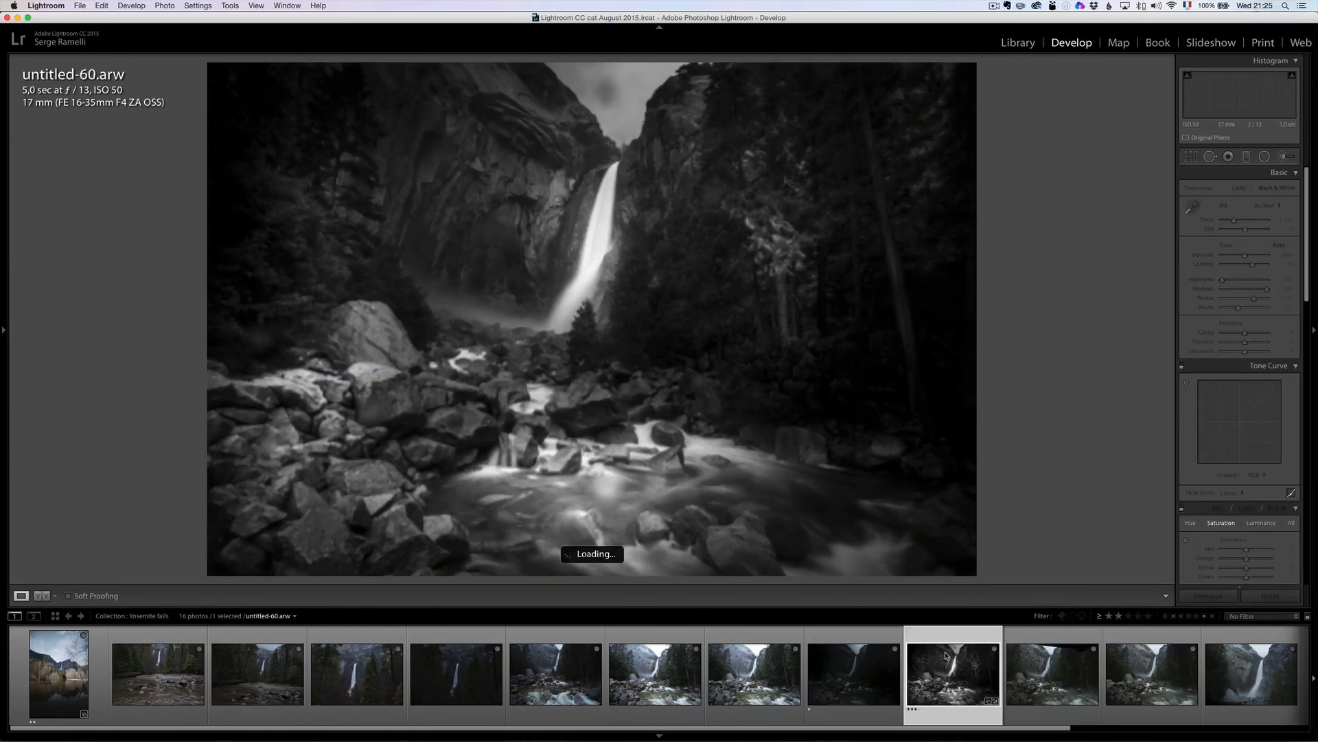
{"action": "key", "text": "Left"}
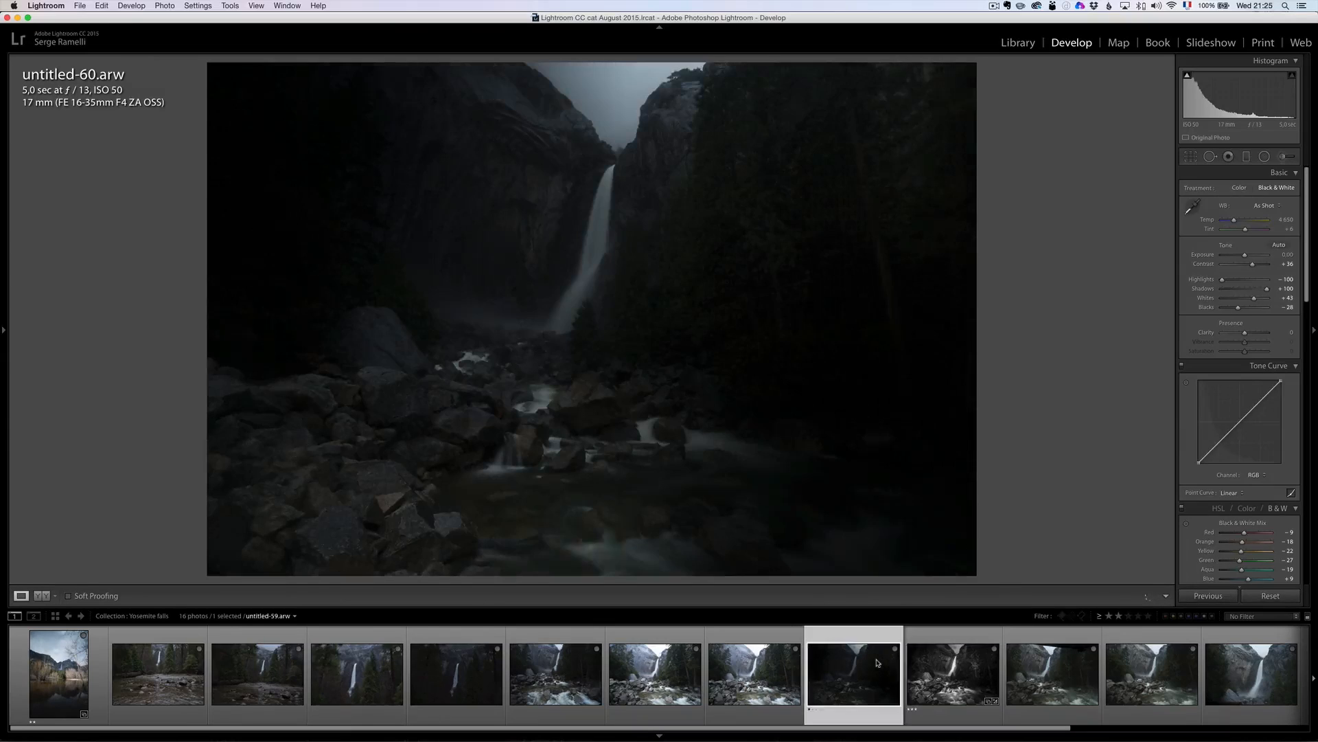
{"action": "left_click", "coordinate": [920, 664]}
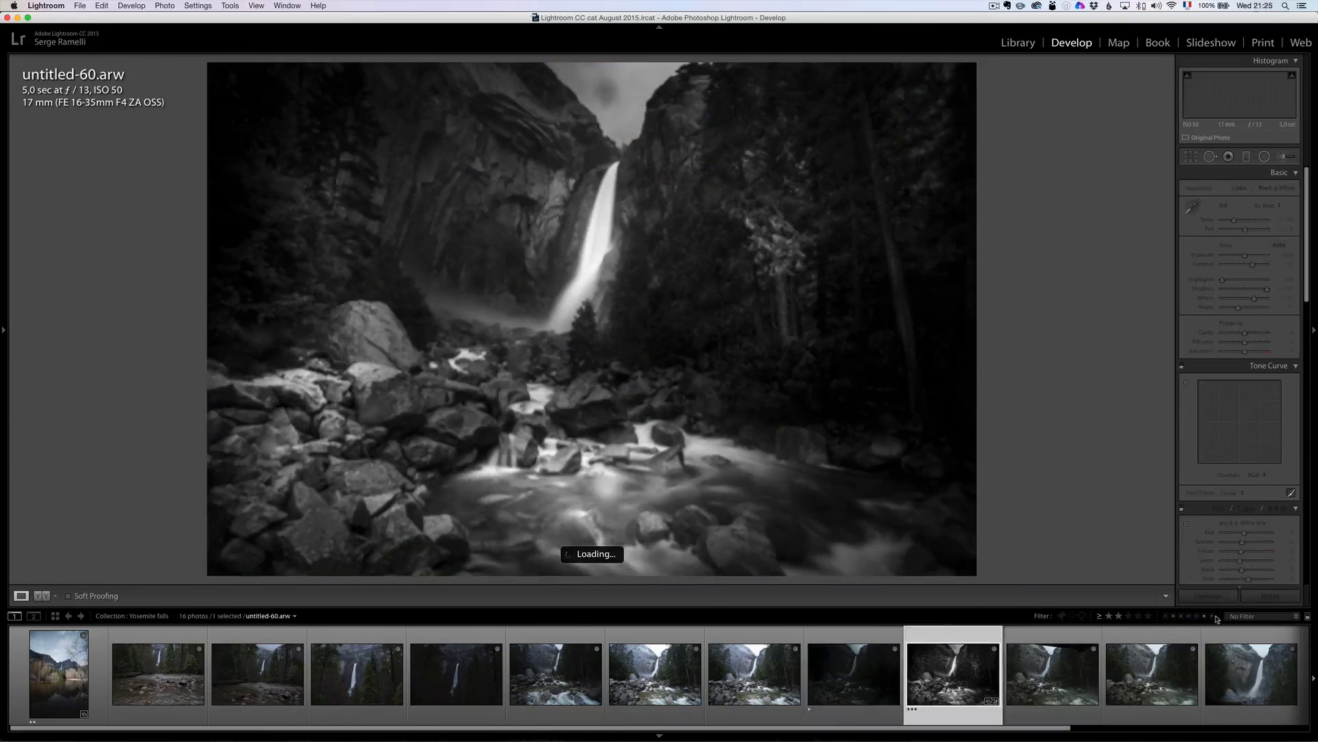
{"action": "left_click", "coordinate": [1272, 596]}
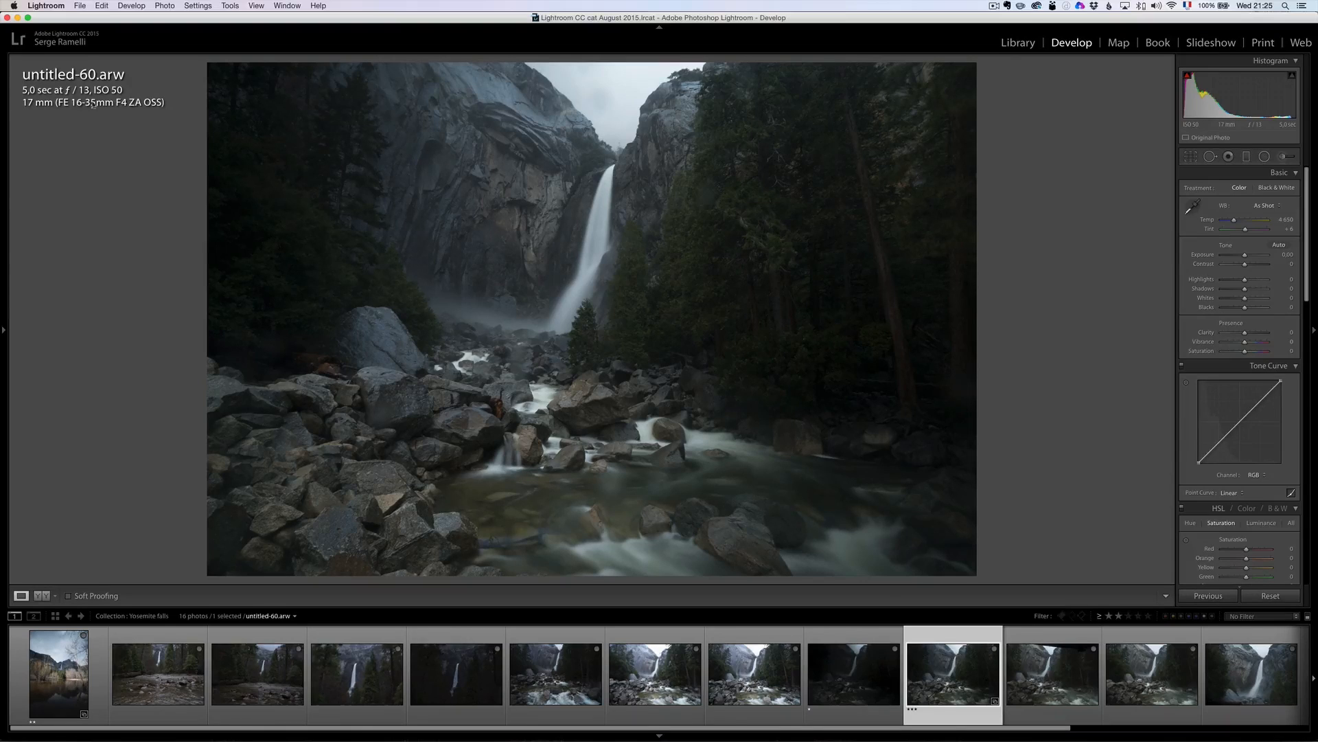
Step: Compare the dark untitled-59.arw with the unedited untitled-60.arw by switching between them several times
{"action": "left_click", "coordinate": [872, 667]}
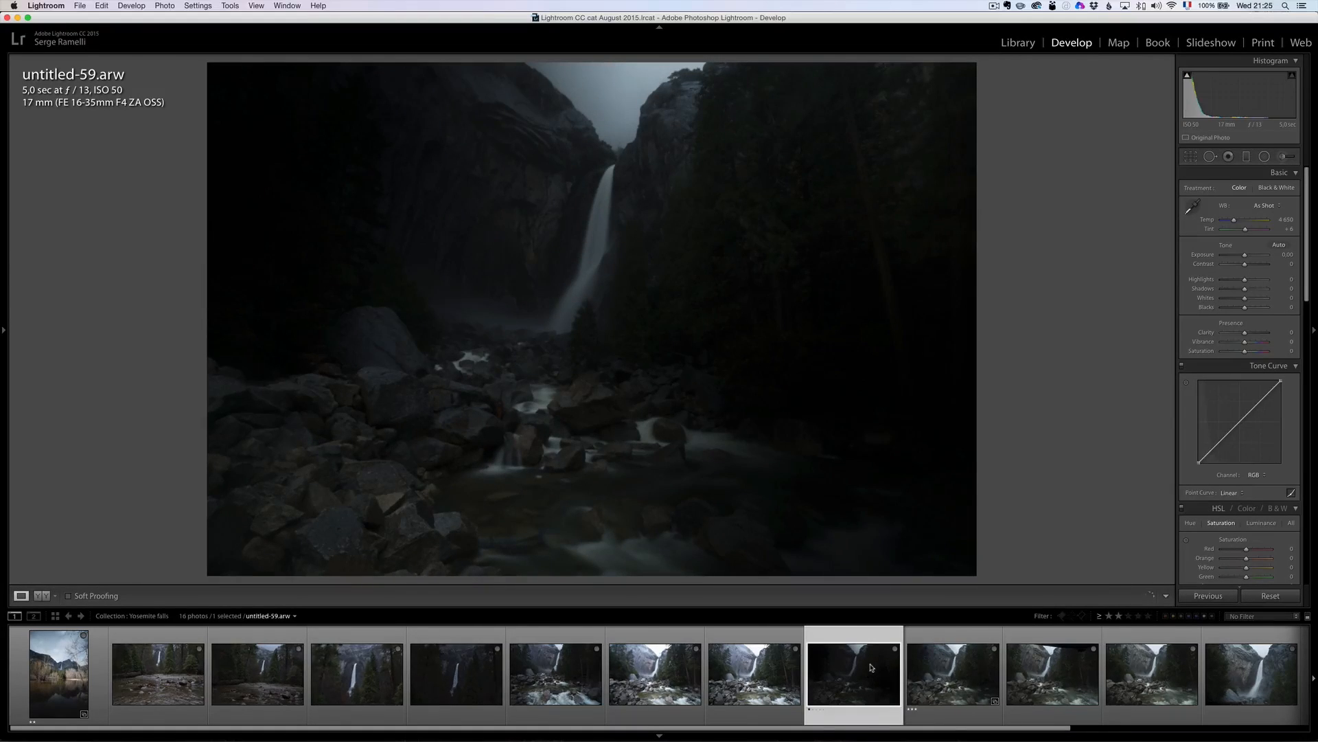
{"action": "left_click", "coordinate": [924, 667]}
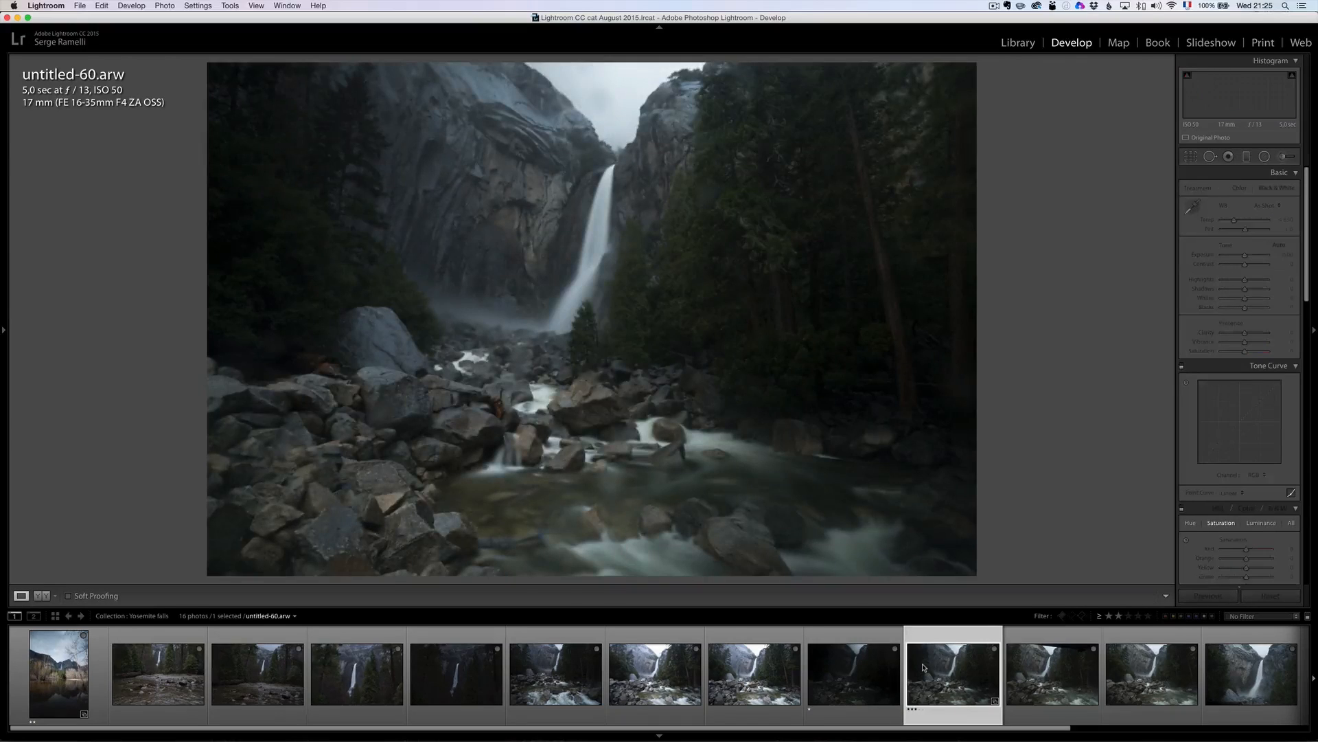
{"action": "left_click", "coordinate": [861, 668]}
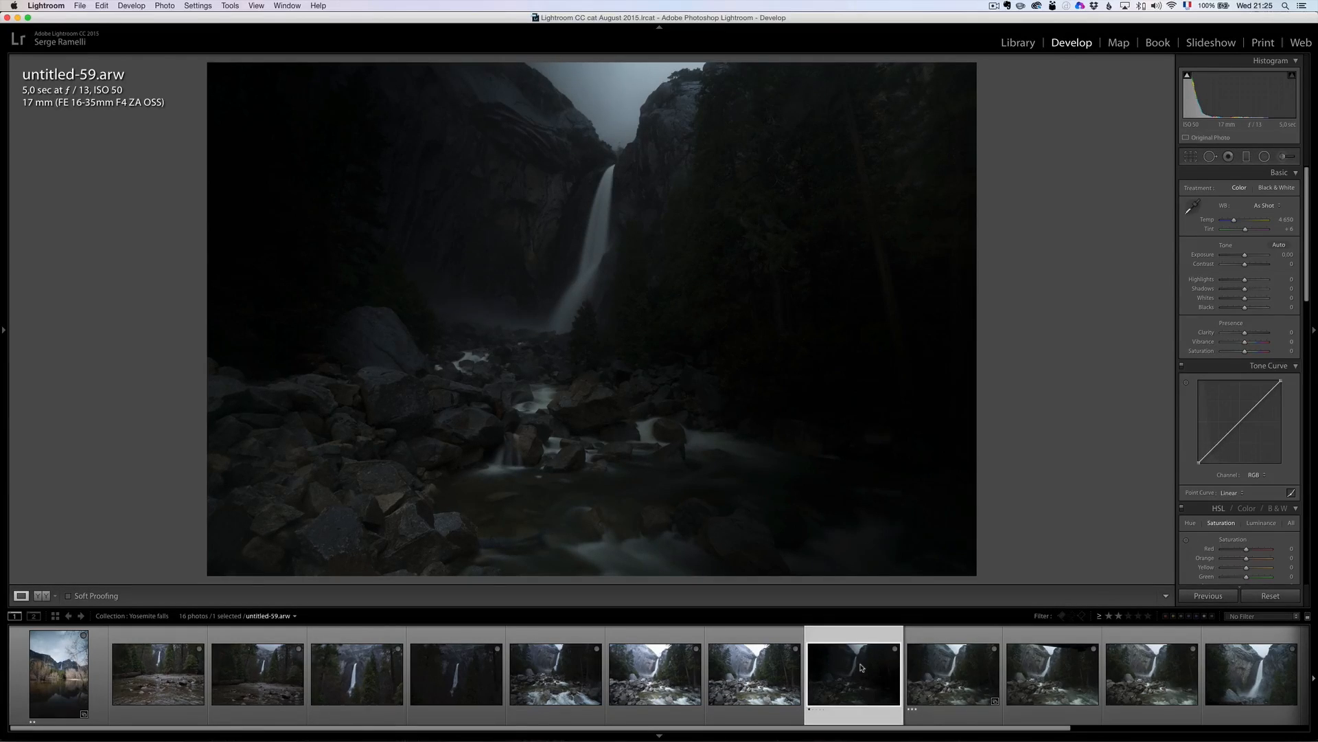
{"action": "left_click", "coordinate": [955, 670]}
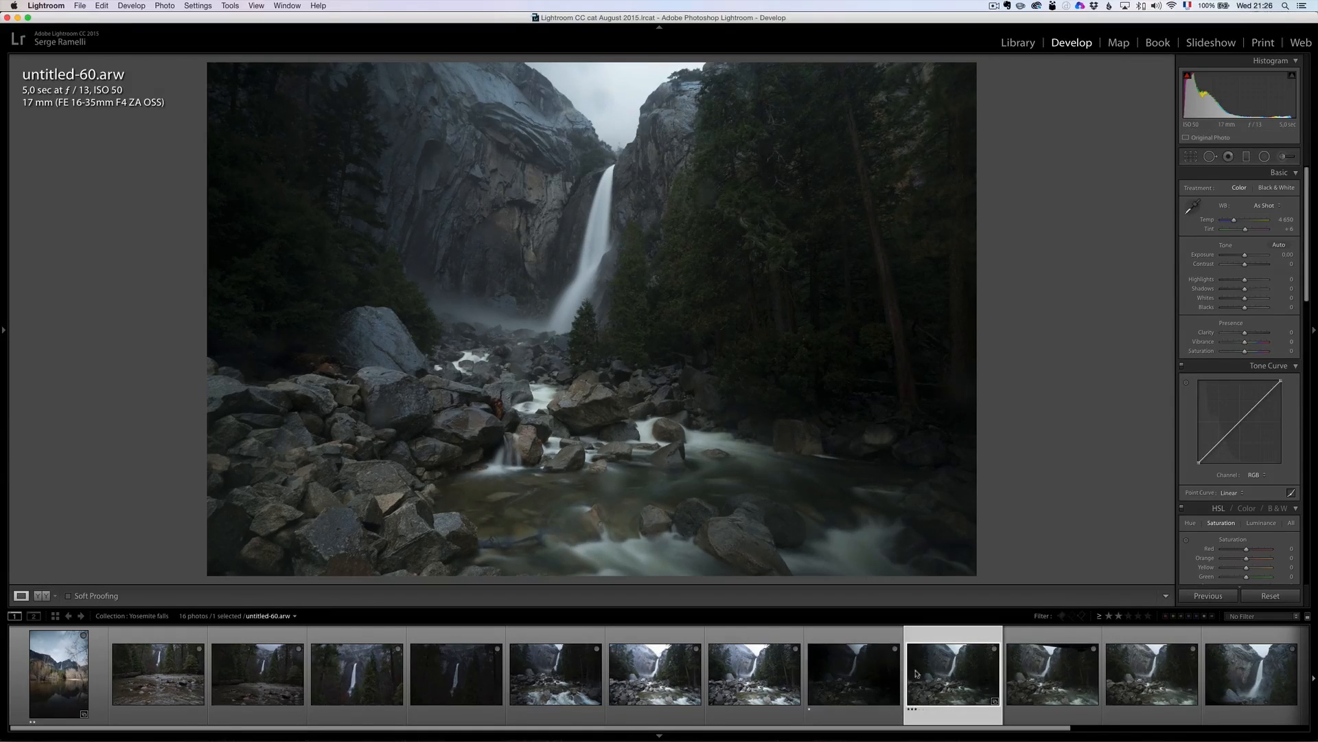
{"action": "left_click", "coordinate": [864, 669]}
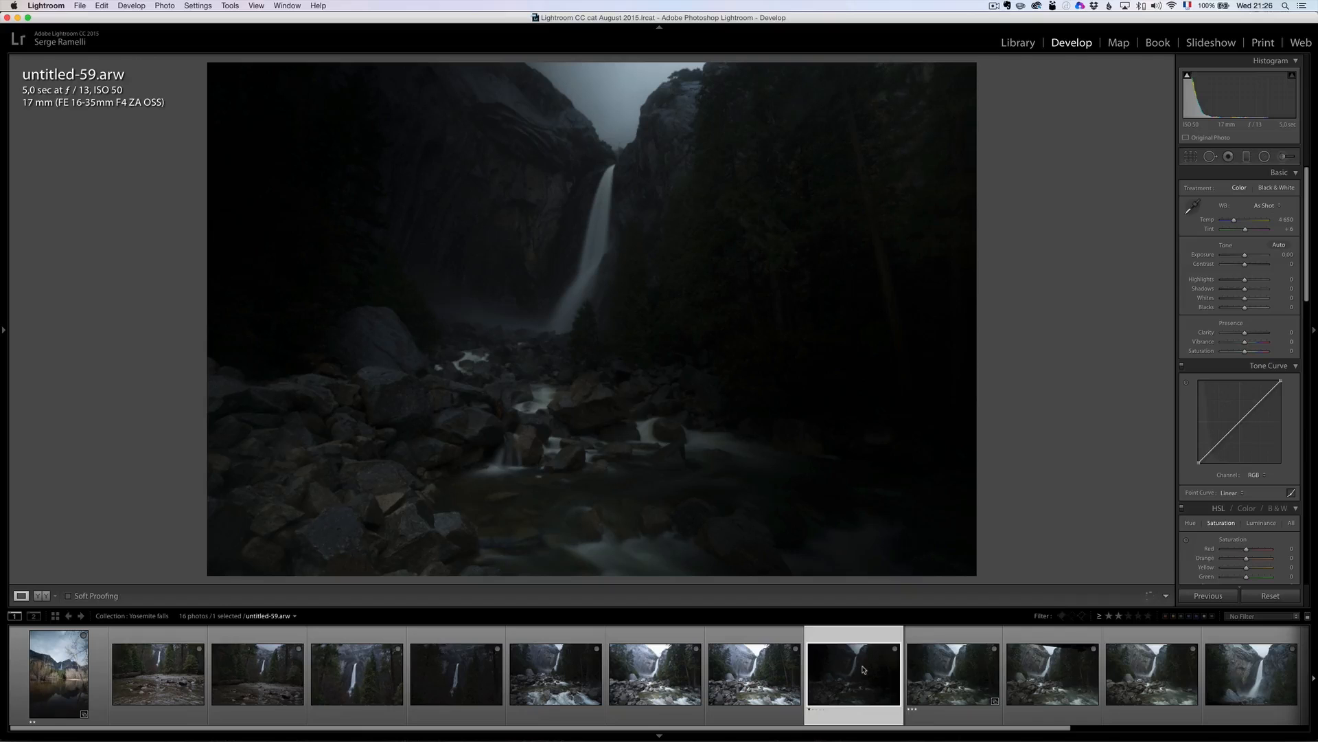
{"action": "left_click", "coordinate": [955, 674]}
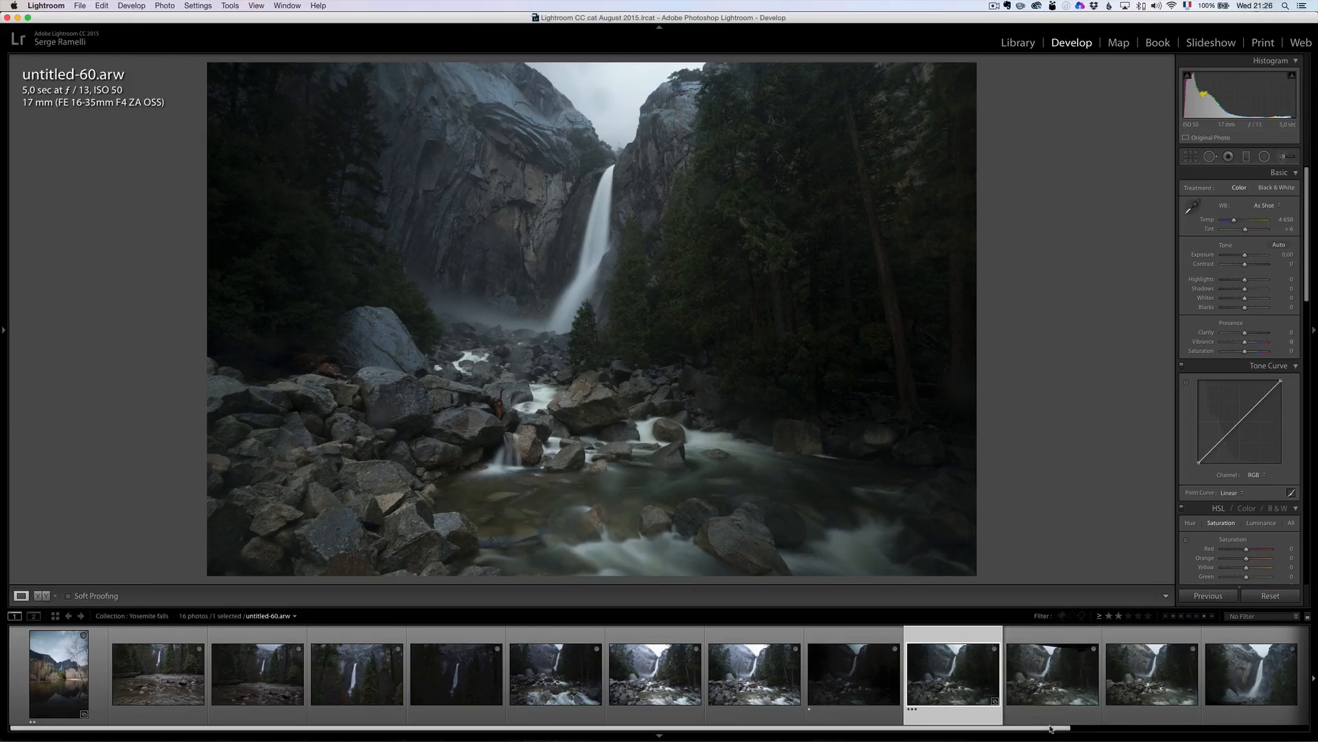
Step: View untitled-61.arw, return to untitled-60.arw and inspect its small cascade between the rocks up close
{"action": "left_click", "coordinate": [1065, 683]}
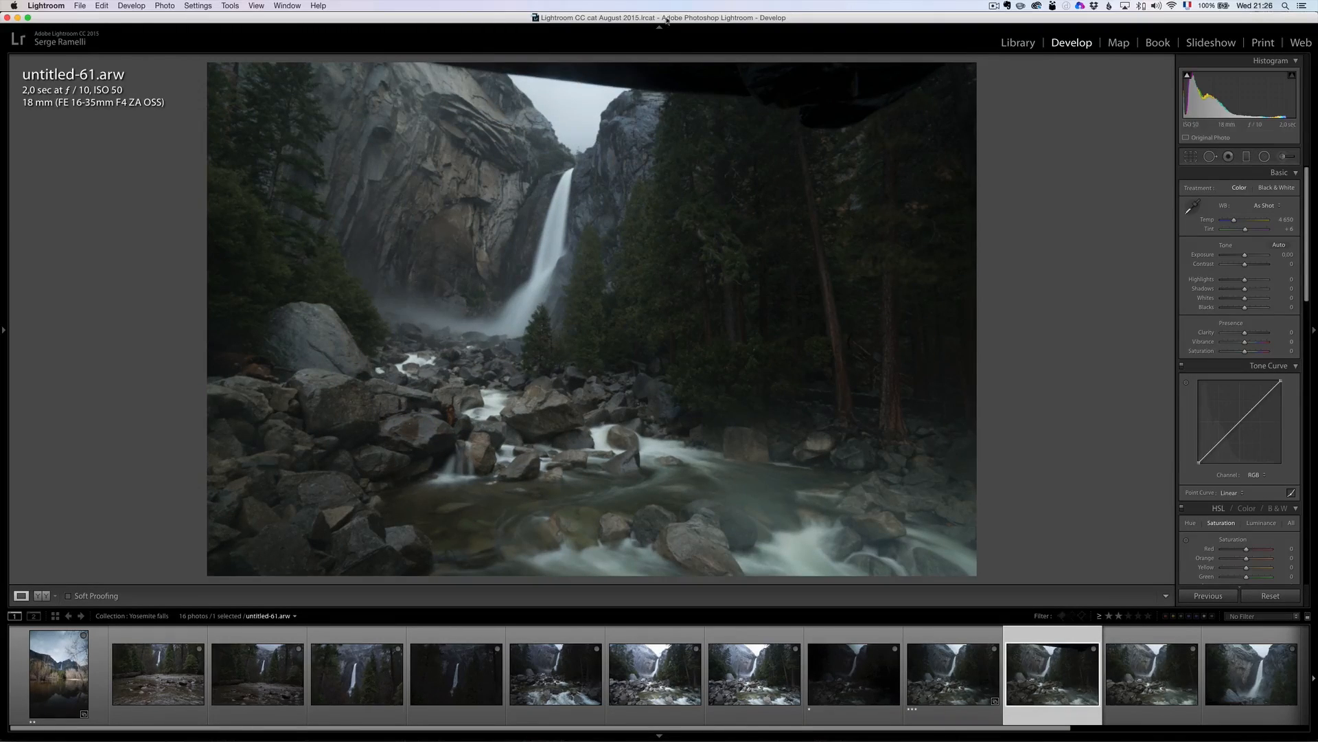
{"action": "key", "text": "Left"}
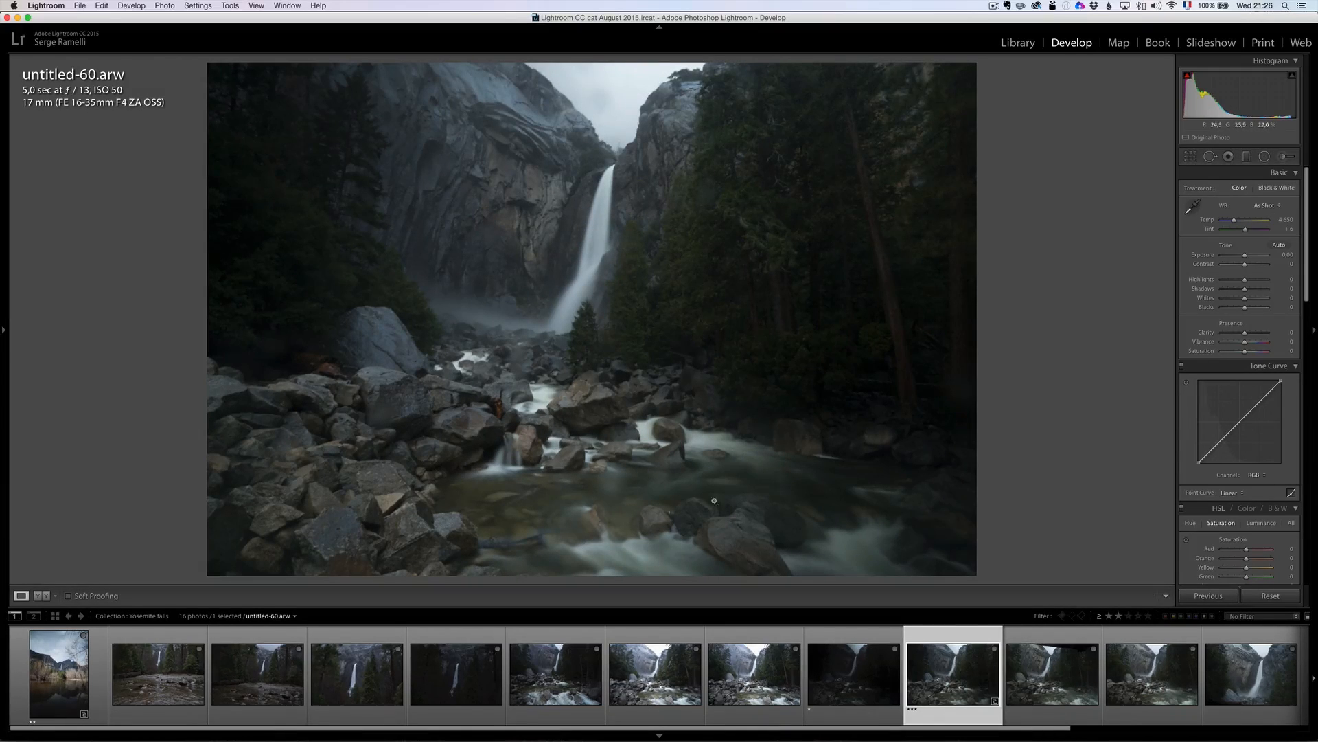
{"action": "left_click", "coordinate": [546, 450]}
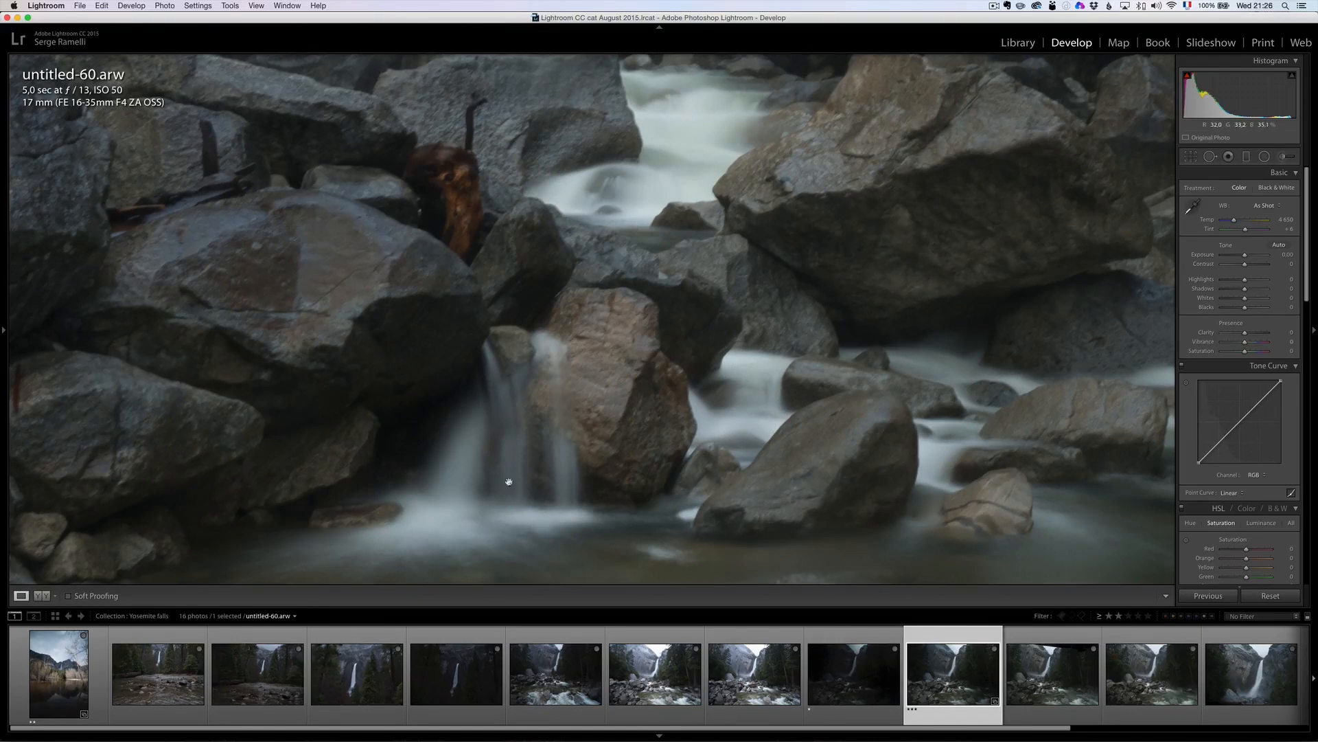
{"action": "left_click", "coordinate": [788, 393]}
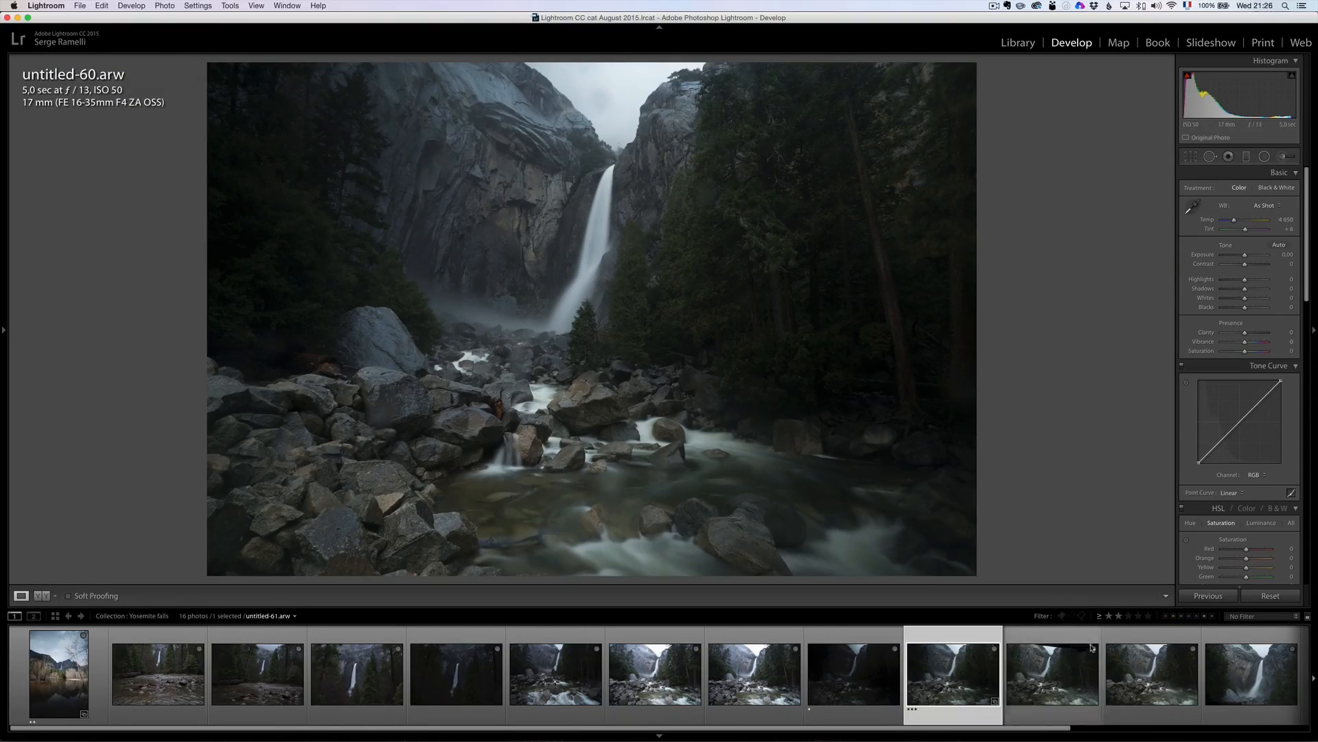
Step: Compare untitled-60.arw with untitled-61.arw, untitled-62.arw and untitled-63.arw, finishing on untitled-63.arw
{"action": "left_click", "coordinate": [1164, 678]}
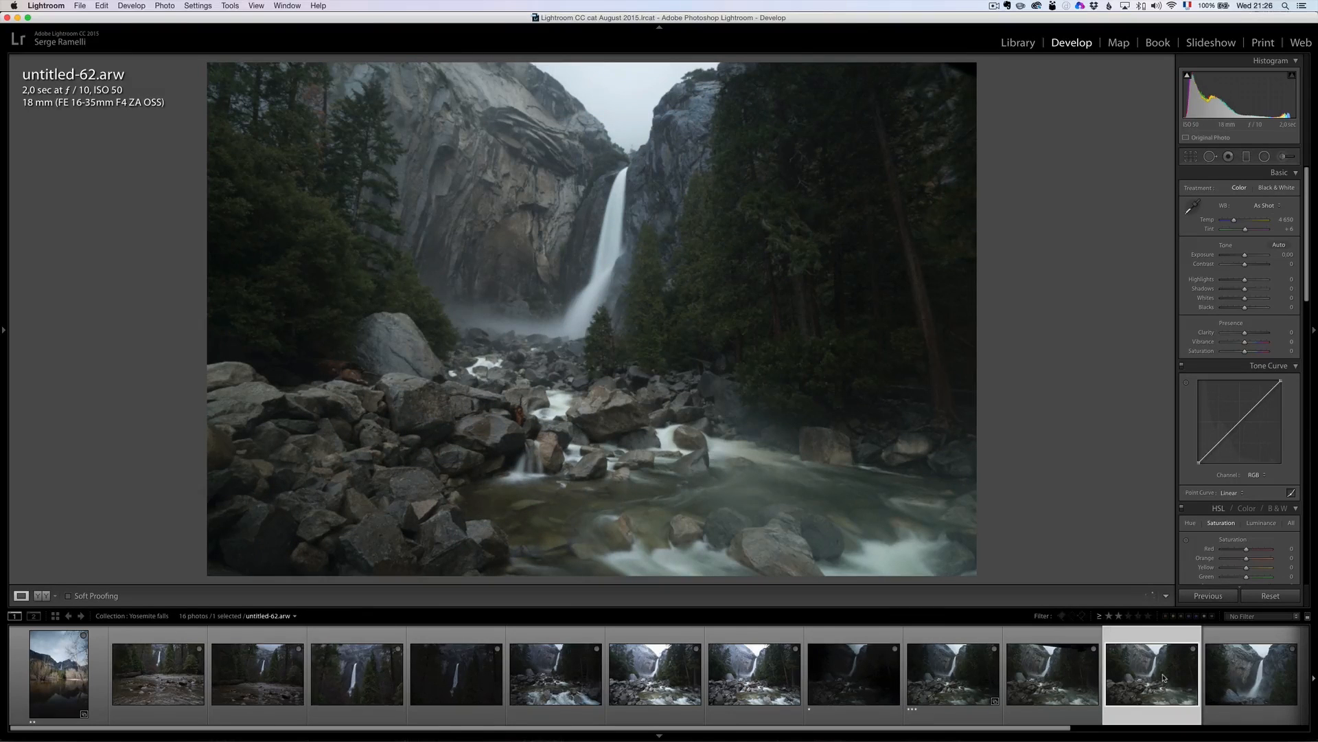
{"action": "left_click", "coordinate": [1036, 680]}
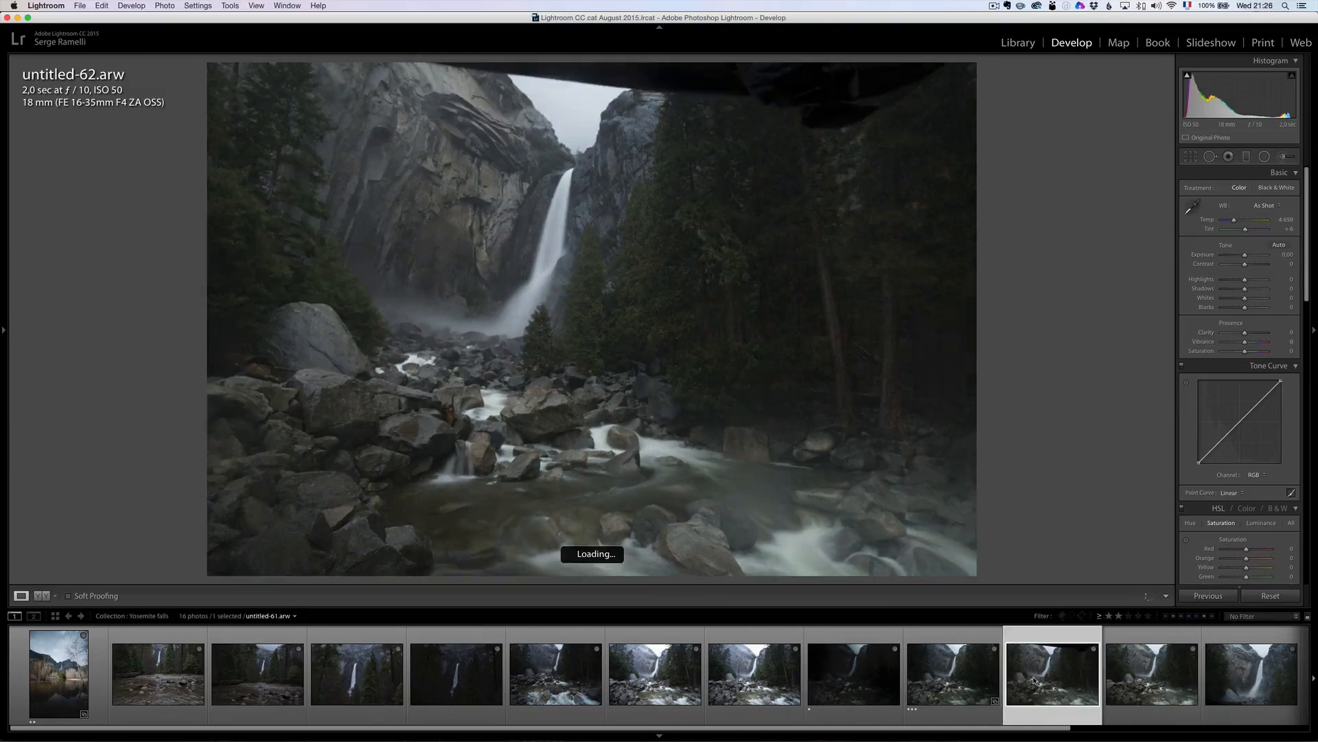
{"action": "left_click", "coordinate": [968, 680]}
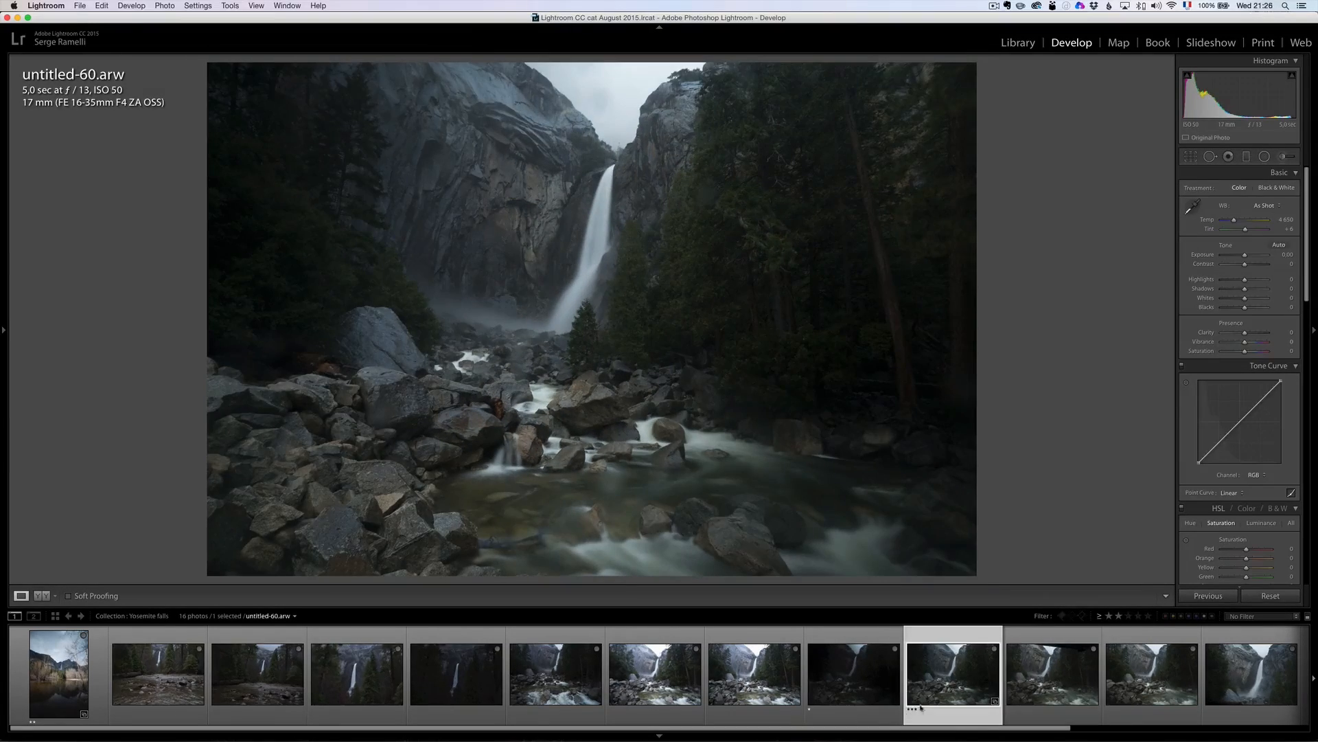
{"action": "left_click", "coordinate": [1227, 671]}
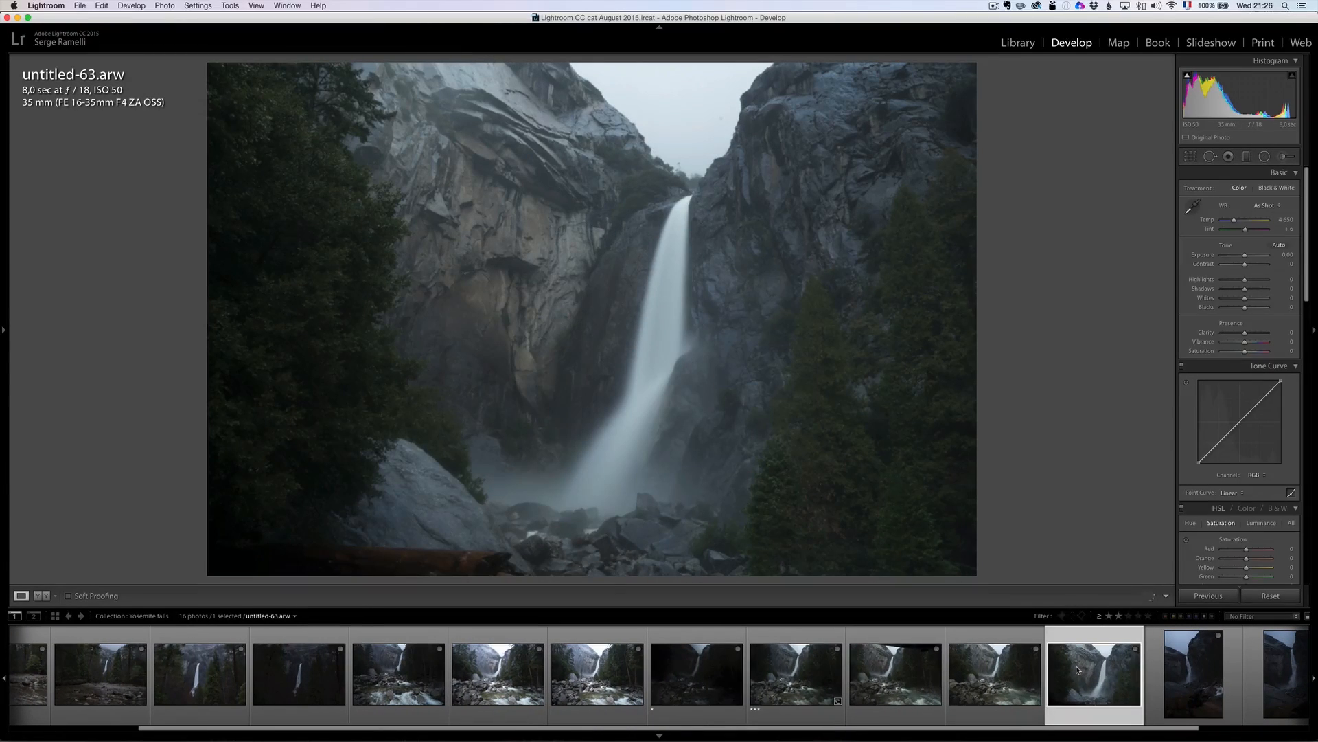
{"action": "left_click", "coordinate": [900, 687]}
{"action": "left_click", "coordinate": [778, 682]}
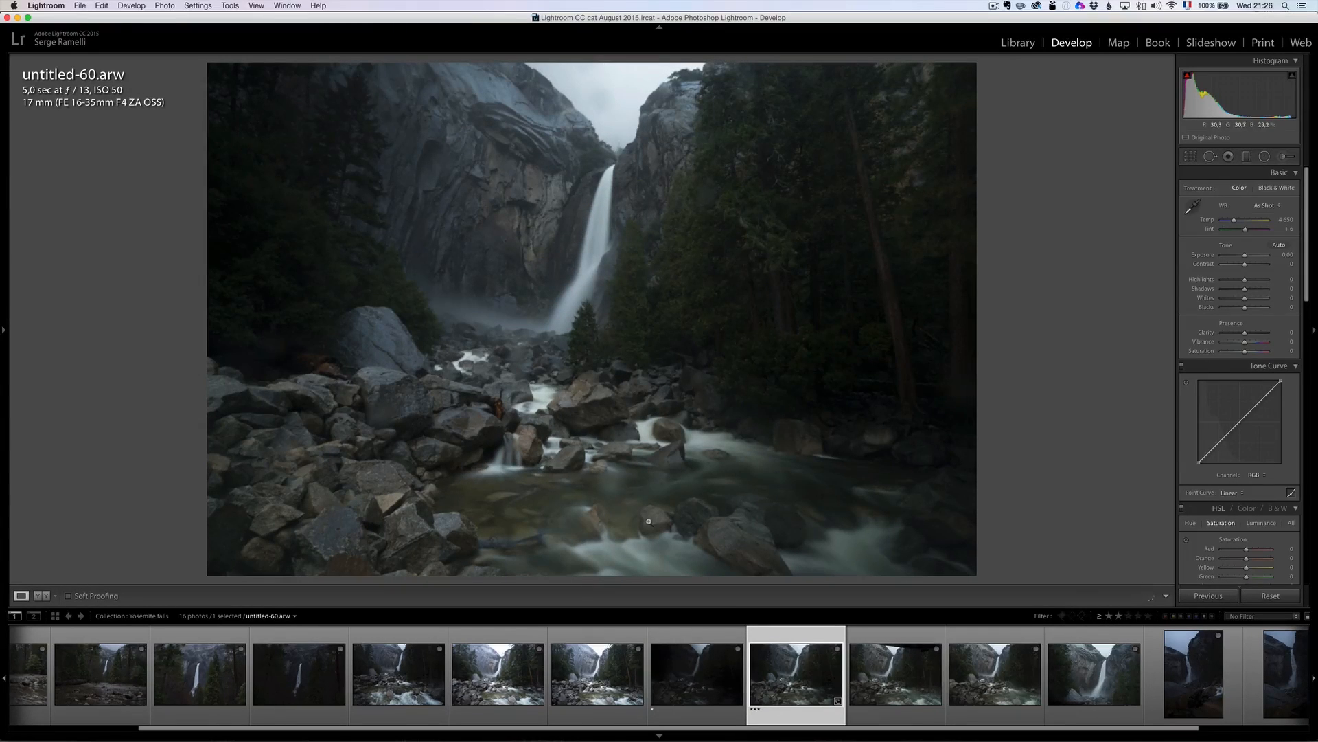
{"action": "left_click", "coordinate": [1103, 672]}
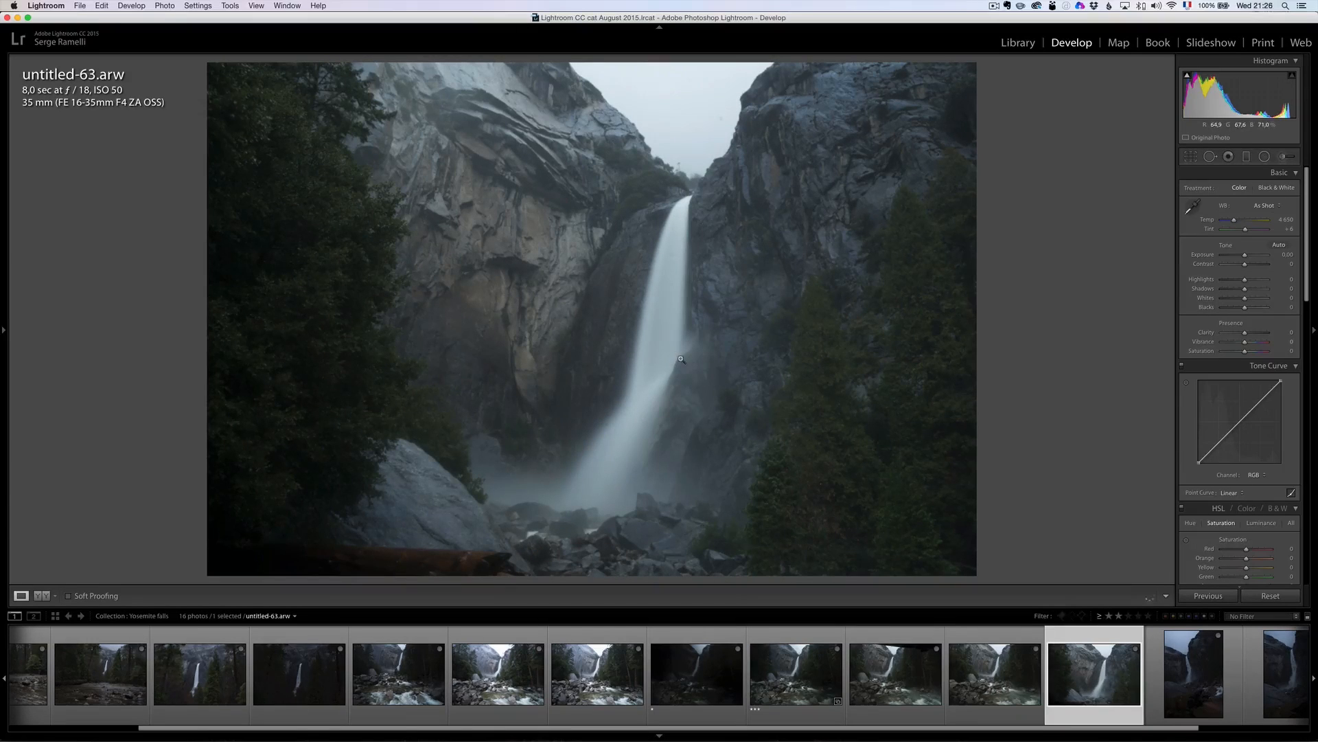
Step: View the vertical shots untitled-64.arw, untitled-65.arw and untitled-66.arw, and return to untitled-60.arw
{"action": "left_click", "coordinate": [1200, 732]}
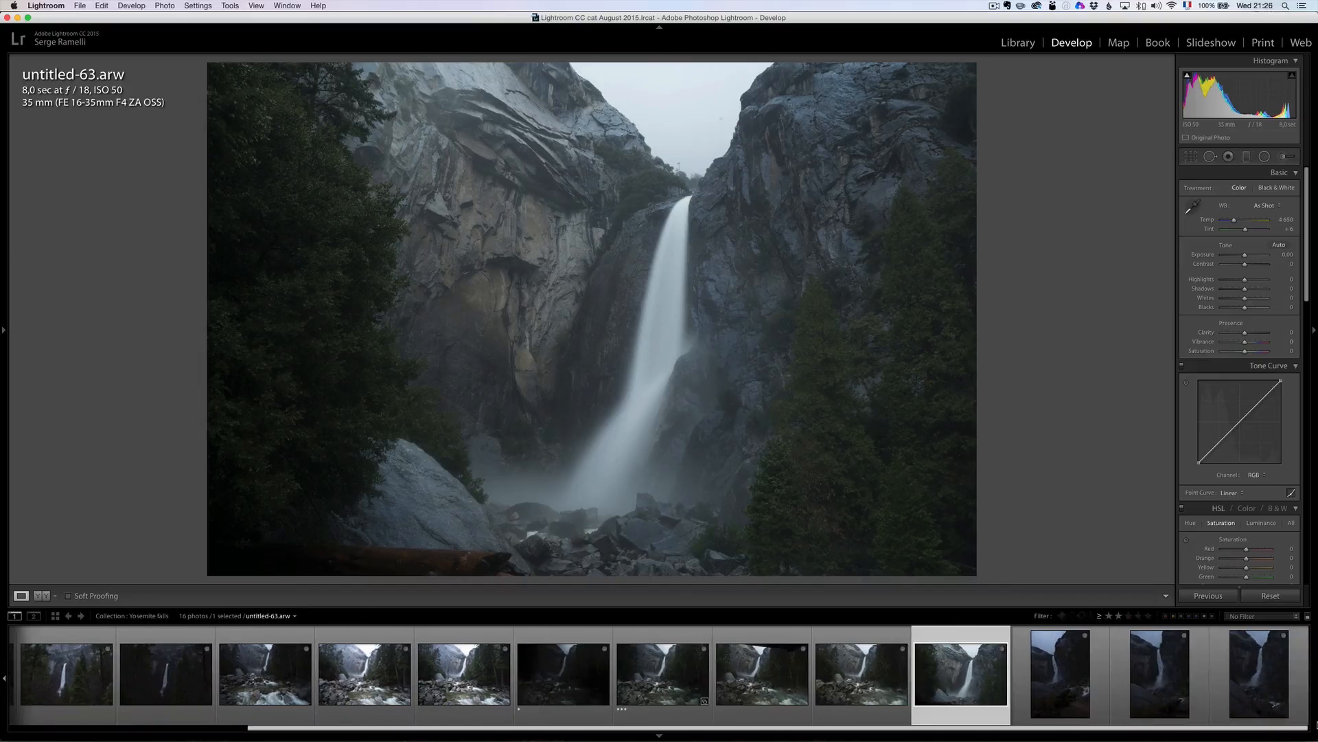
{"action": "left_click", "coordinate": [1057, 684]}
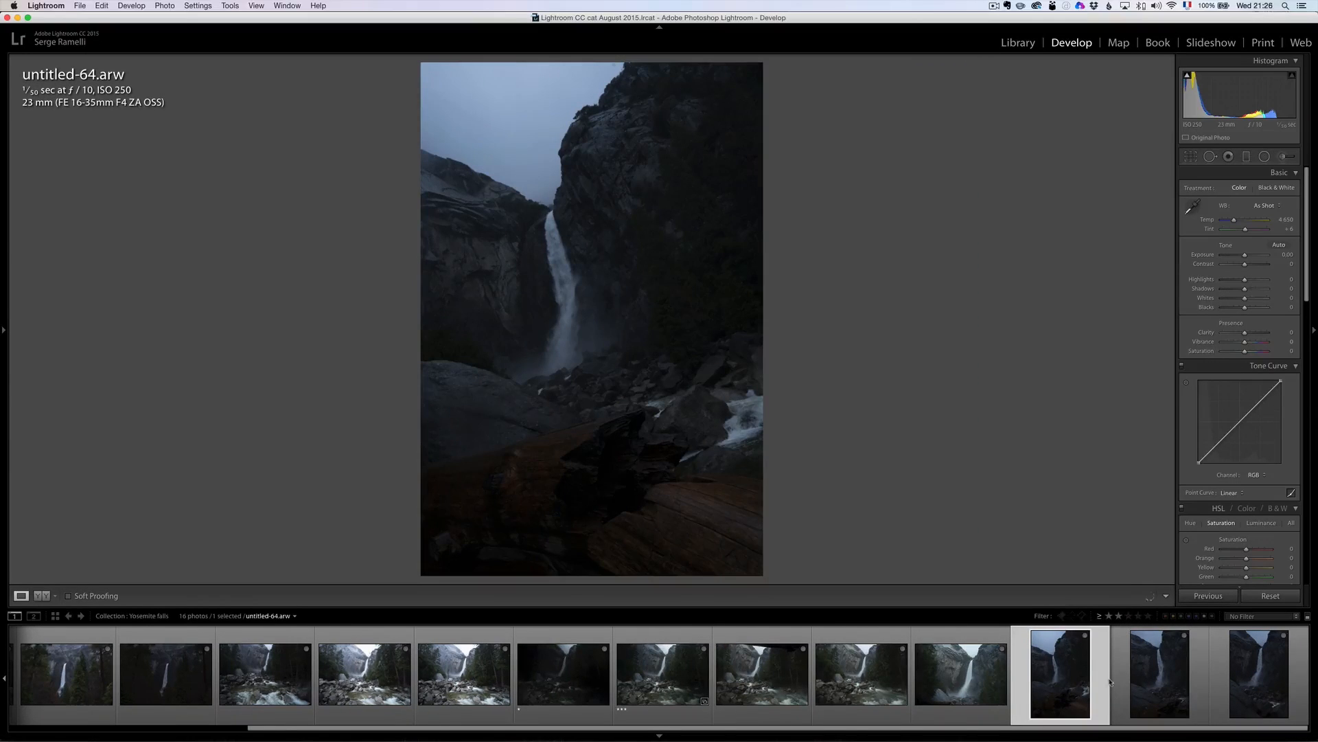
{"action": "left_click", "coordinate": [1154, 666]}
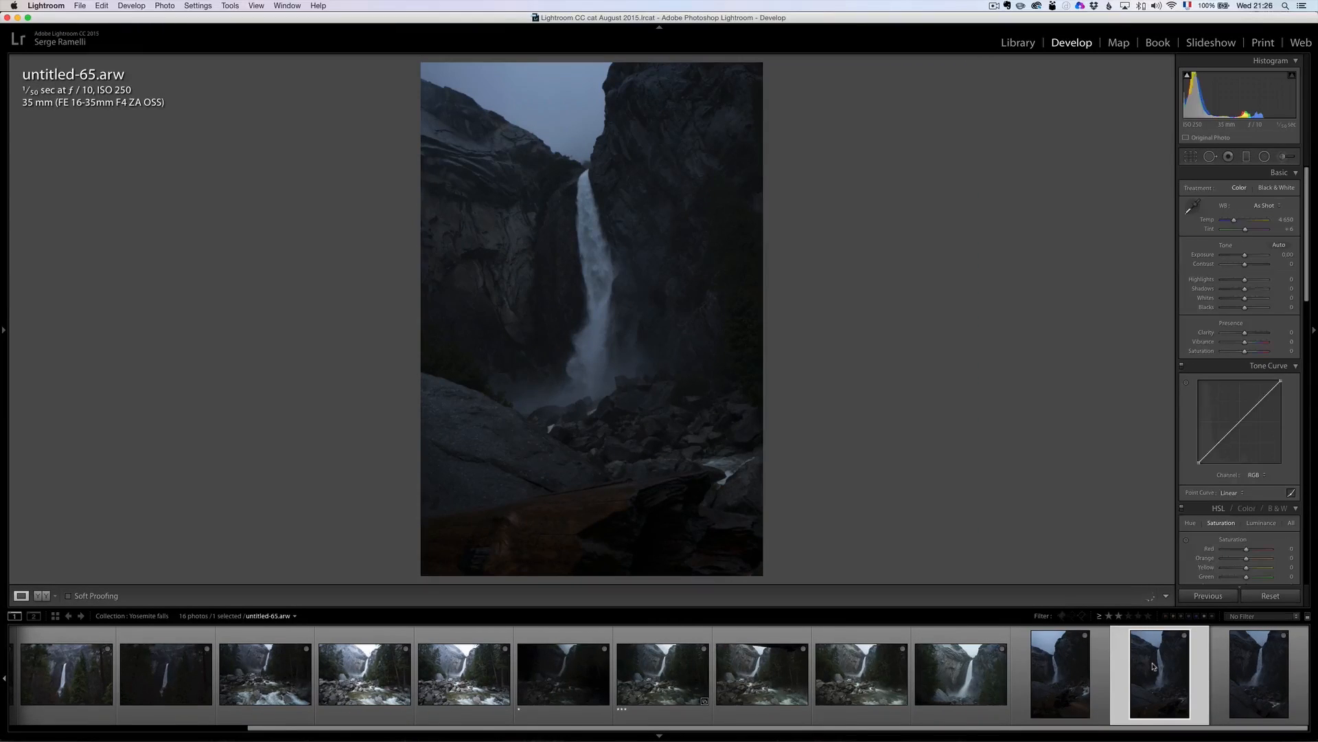
{"action": "left_click", "coordinate": [1252, 676]}
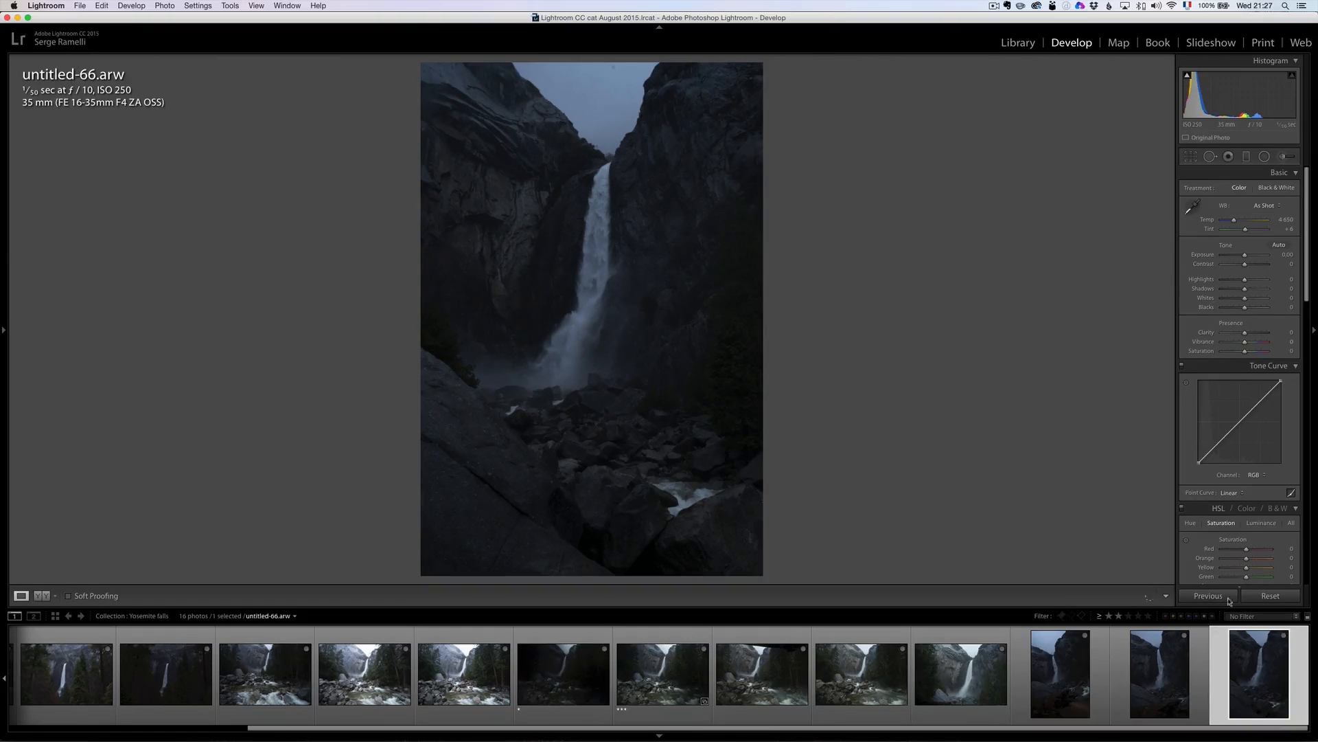
{"action": "left_click", "coordinate": [662, 678]}
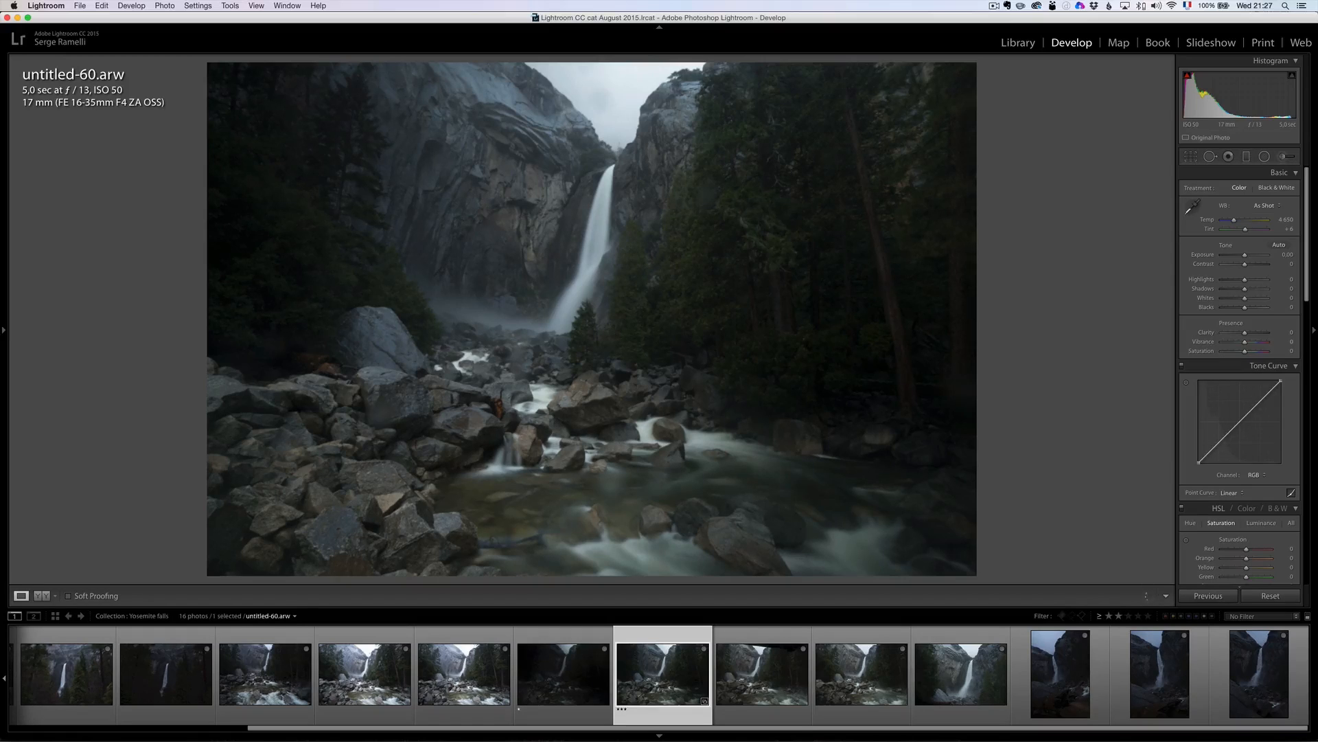
Step: Bring up the develop presets and collapse the other expanded preset groups, leaving only AA Yosemite expanded
{"action": "left_click", "coordinate": [3, 333]}
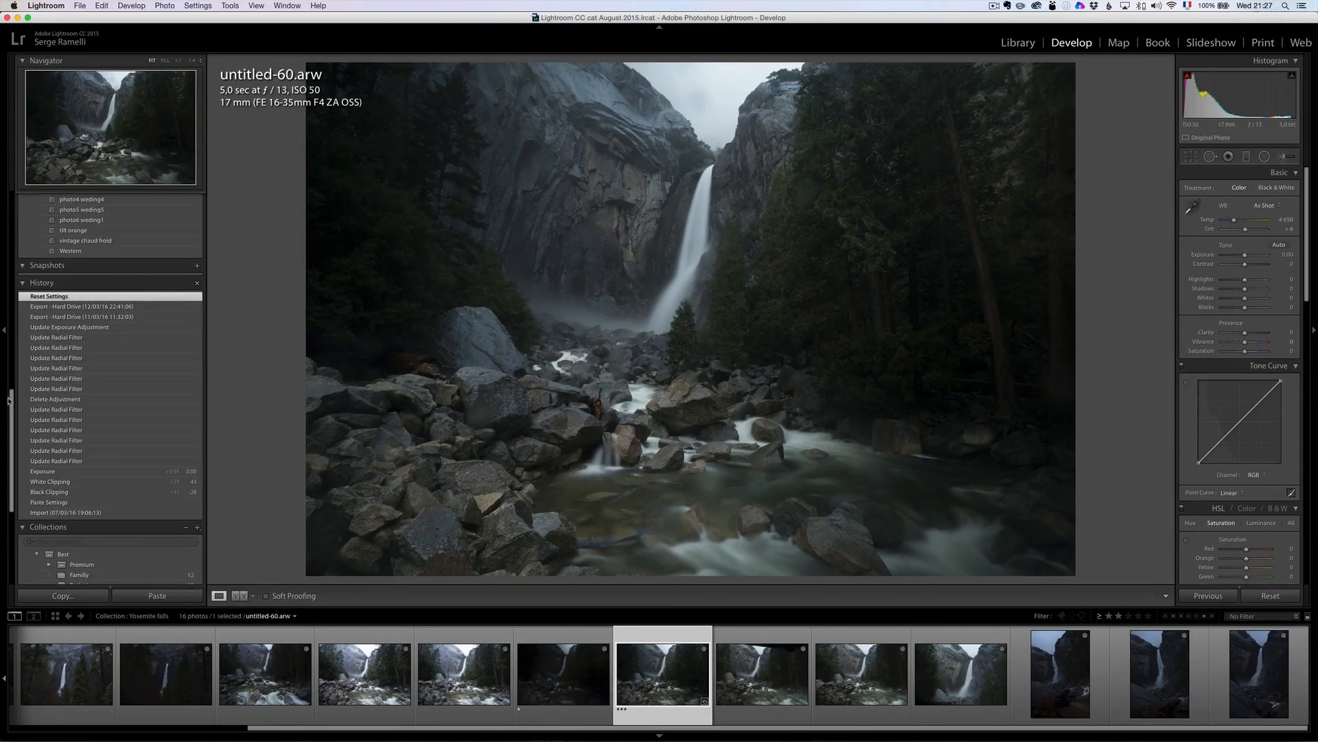
{"action": "left_click_drag", "start_coordinate": [10, 399], "coordinate": [30, 172]}
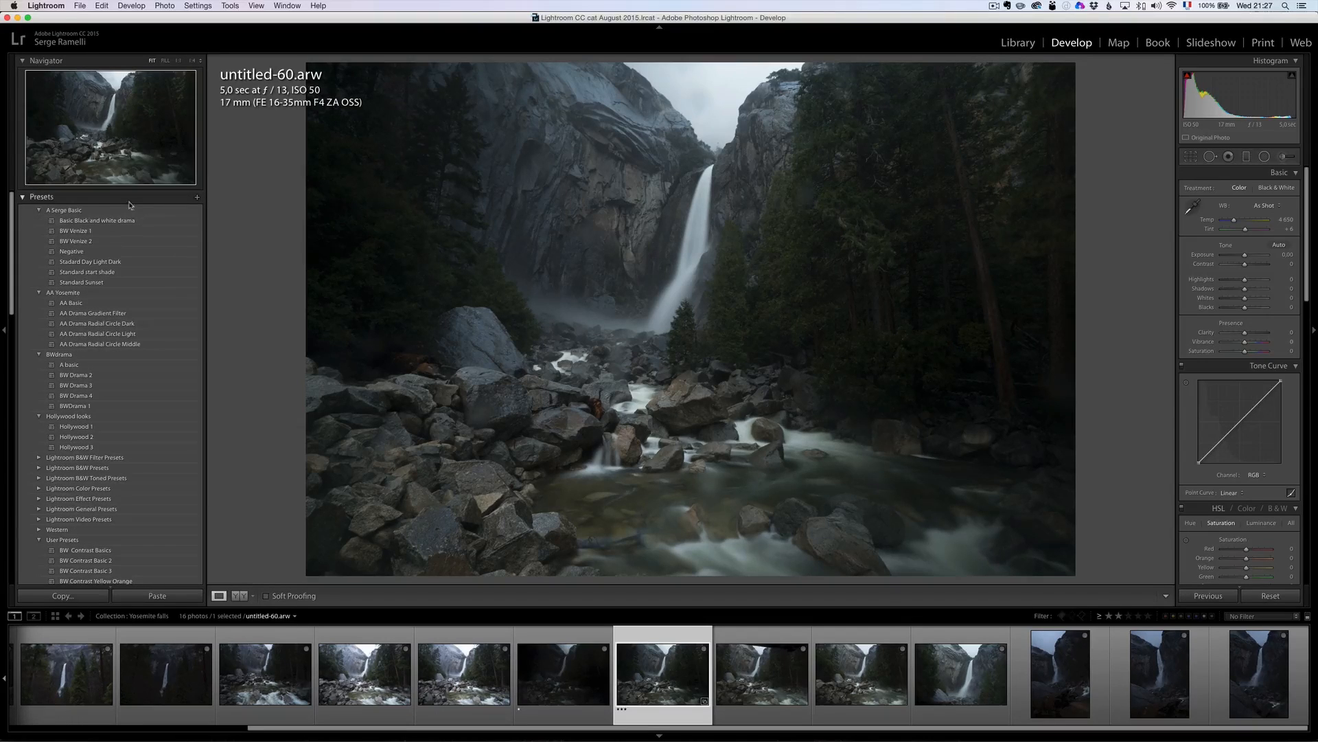
{"action": "left_click", "coordinate": [38, 209]}
{"action": "left_click", "coordinate": [39, 282]}
{"action": "left_click", "coordinate": [39, 293]}
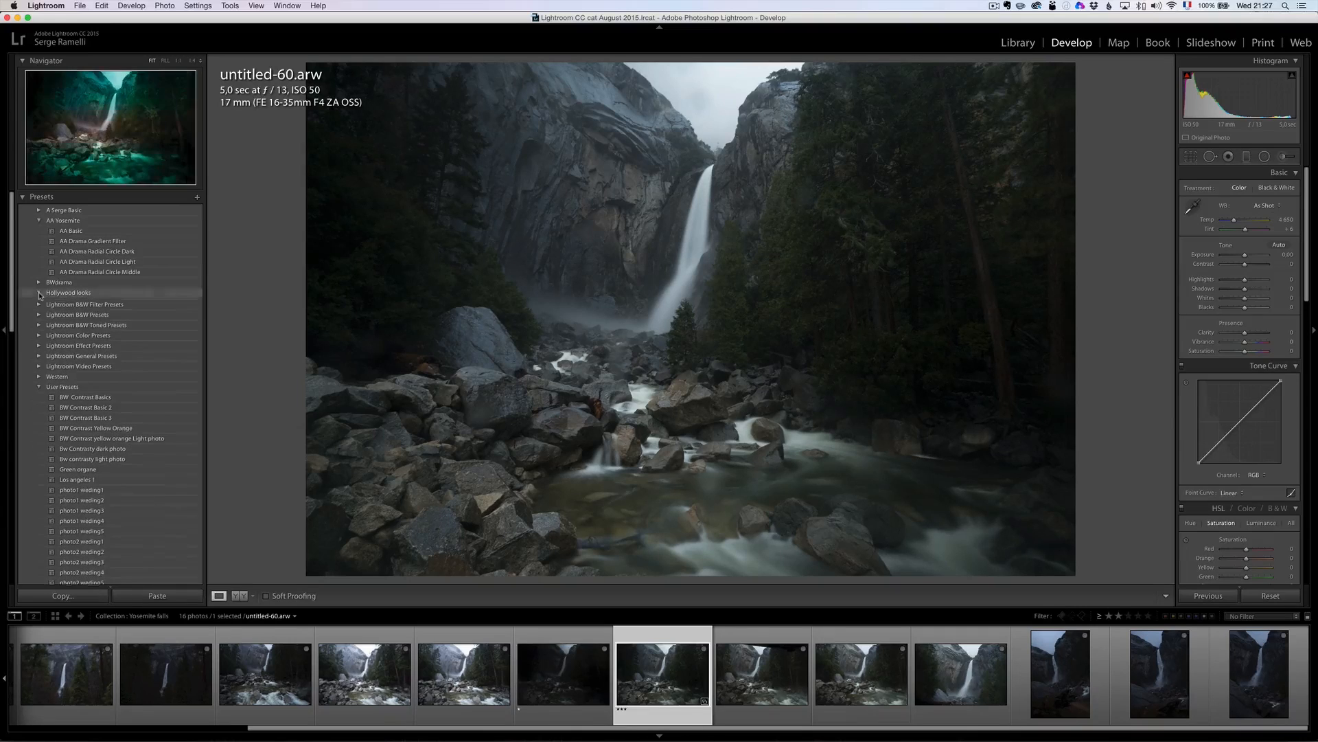
{"action": "left_click", "coordinate": [39, 386]}
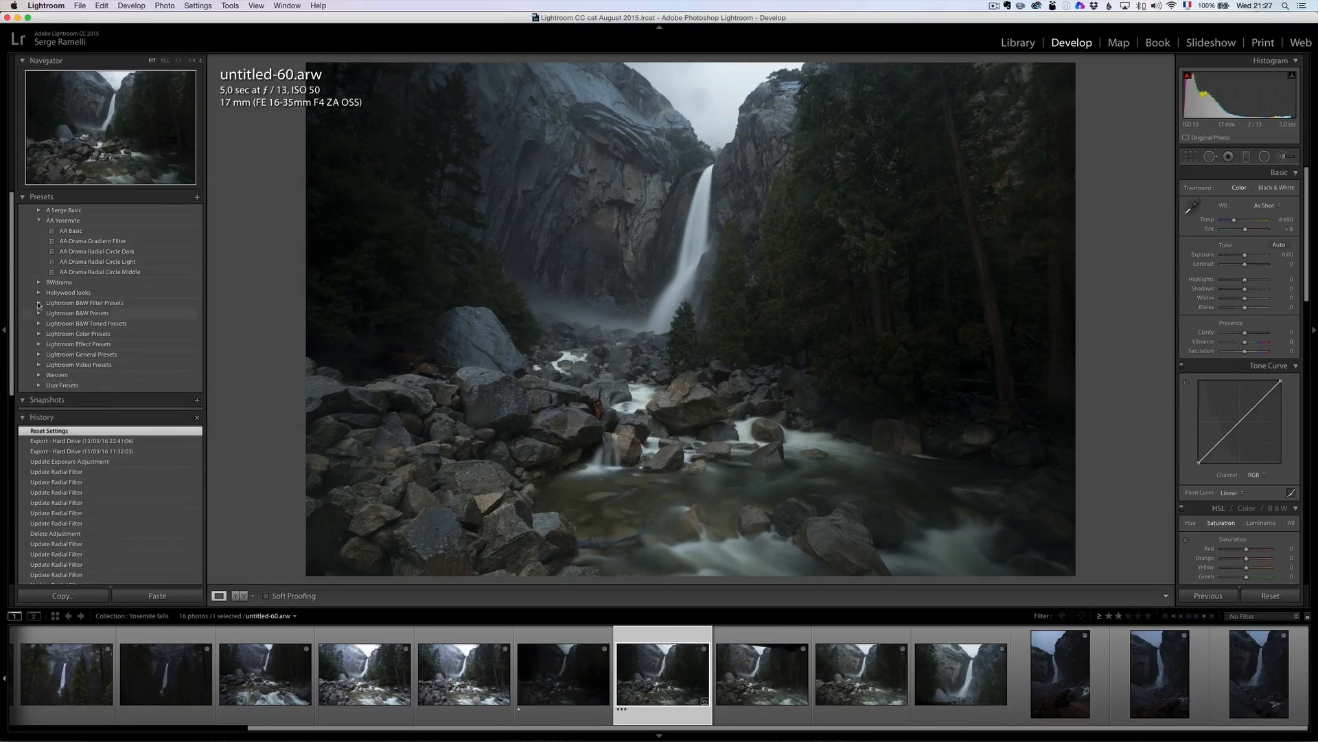
Step: Apply AA Basic, AA Drama Gradient Filter and the three AA Drama Radial Circle presets in turn, settling on AA Drama Radial Circle Light
{"action": "left_click", "coordinate": [74, 233]}
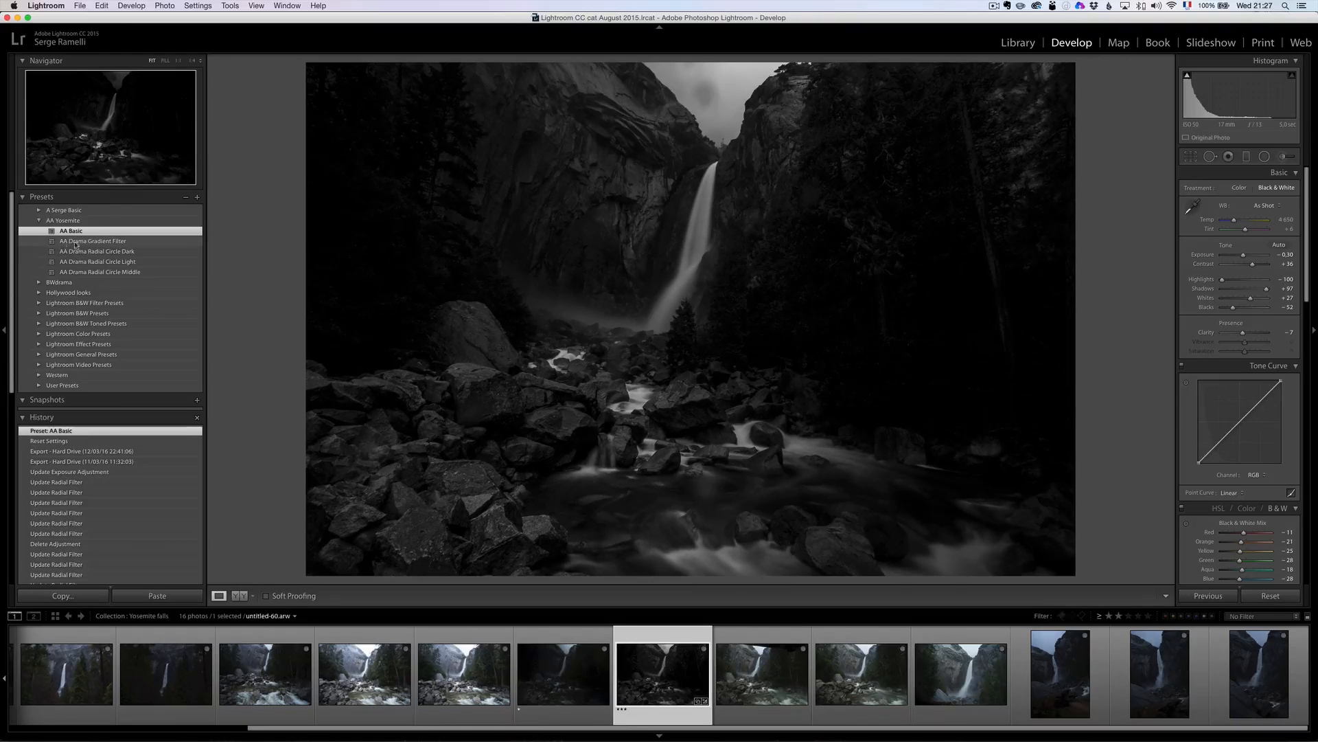
{"action": "left_click", "coordinate": [108, 242]}
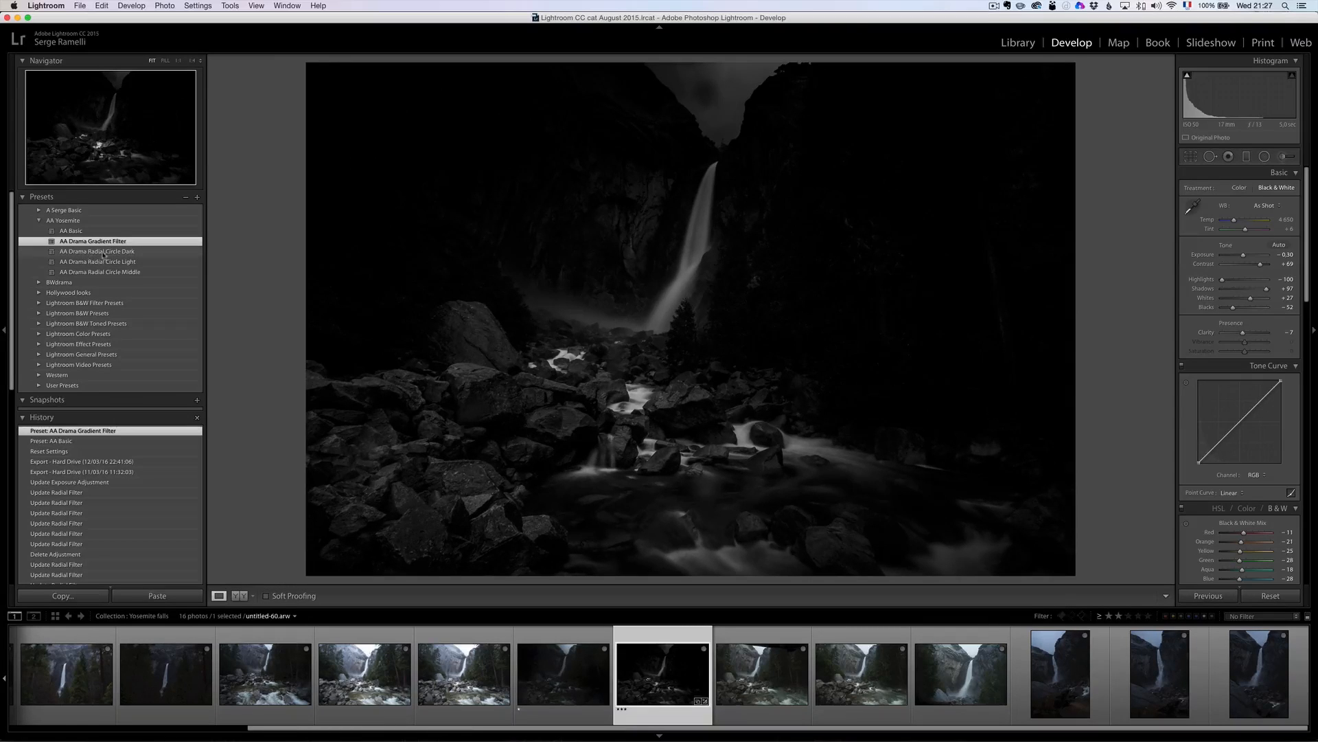
{"action": "left_click", "coordinate": [135, 253]}
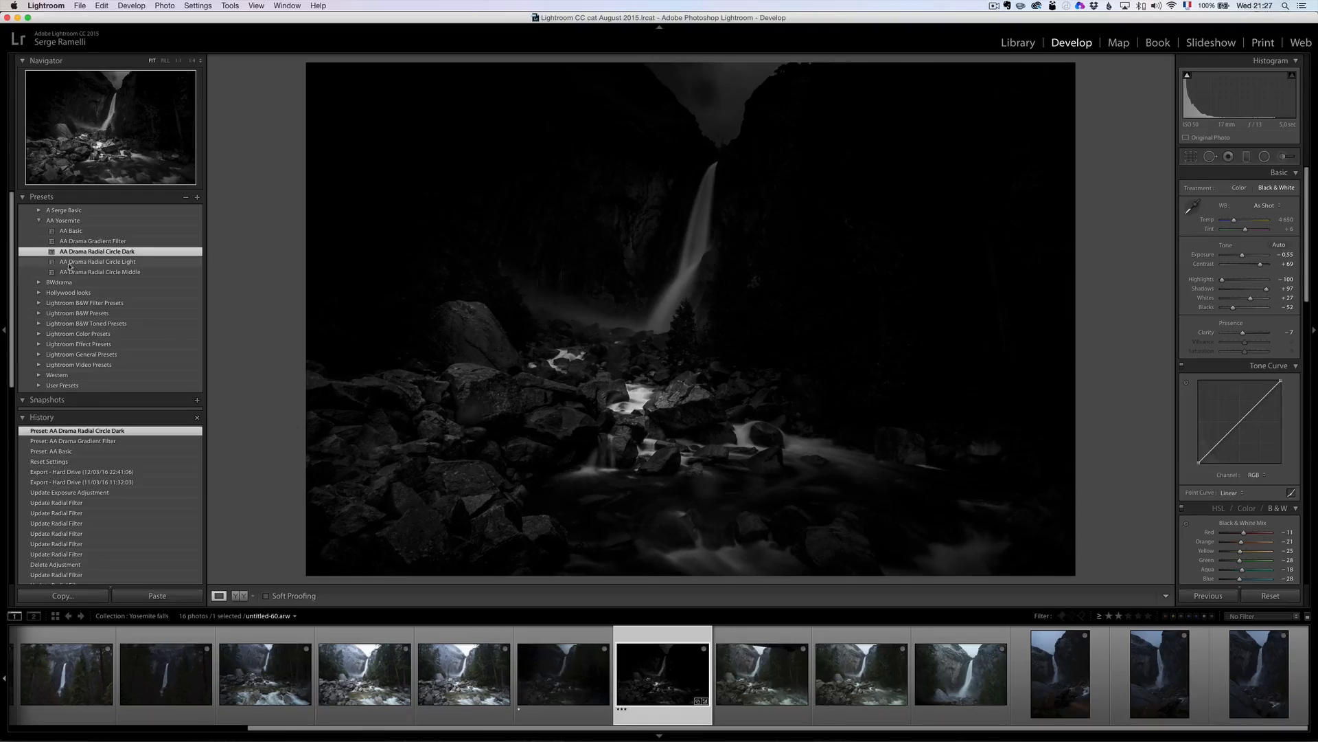
{"action": "left_click", "coordinate": [126, 264]}
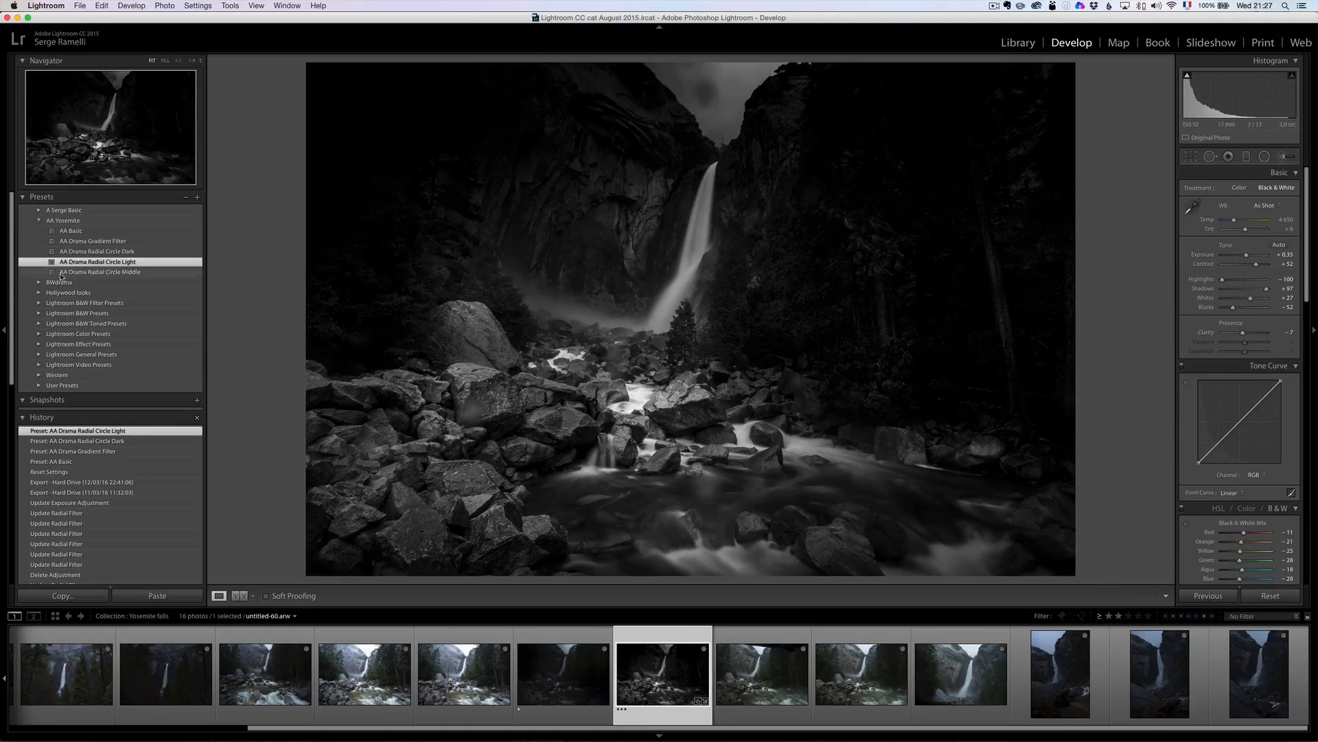
{"action": "left_click", "coordinate": [128, 273]}
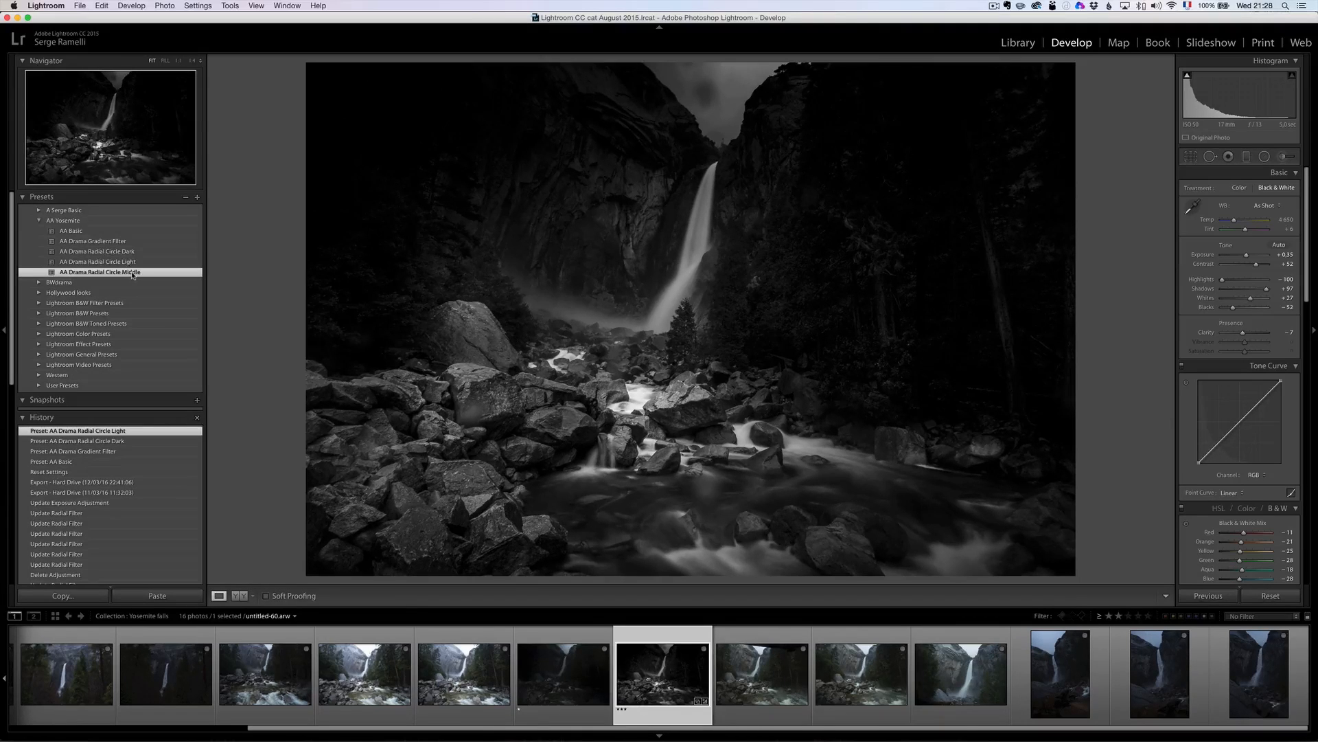
{"action": "left_click", "coordinate": [135, 263]}
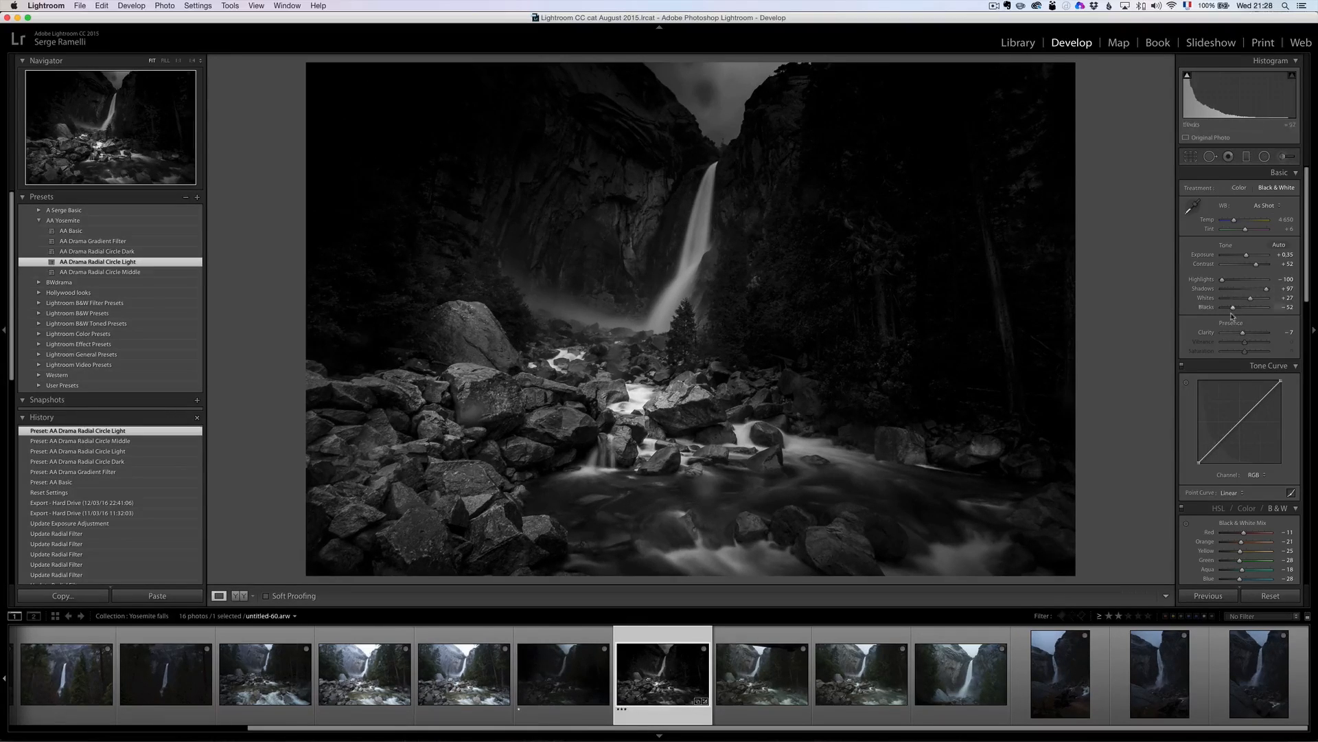
Step: Set the photo's Blacks to -25 and Whites to +49
{"action": "left_click_drag", "start_coordinate": [1233, 308], "coordinate": [1239, 311]}
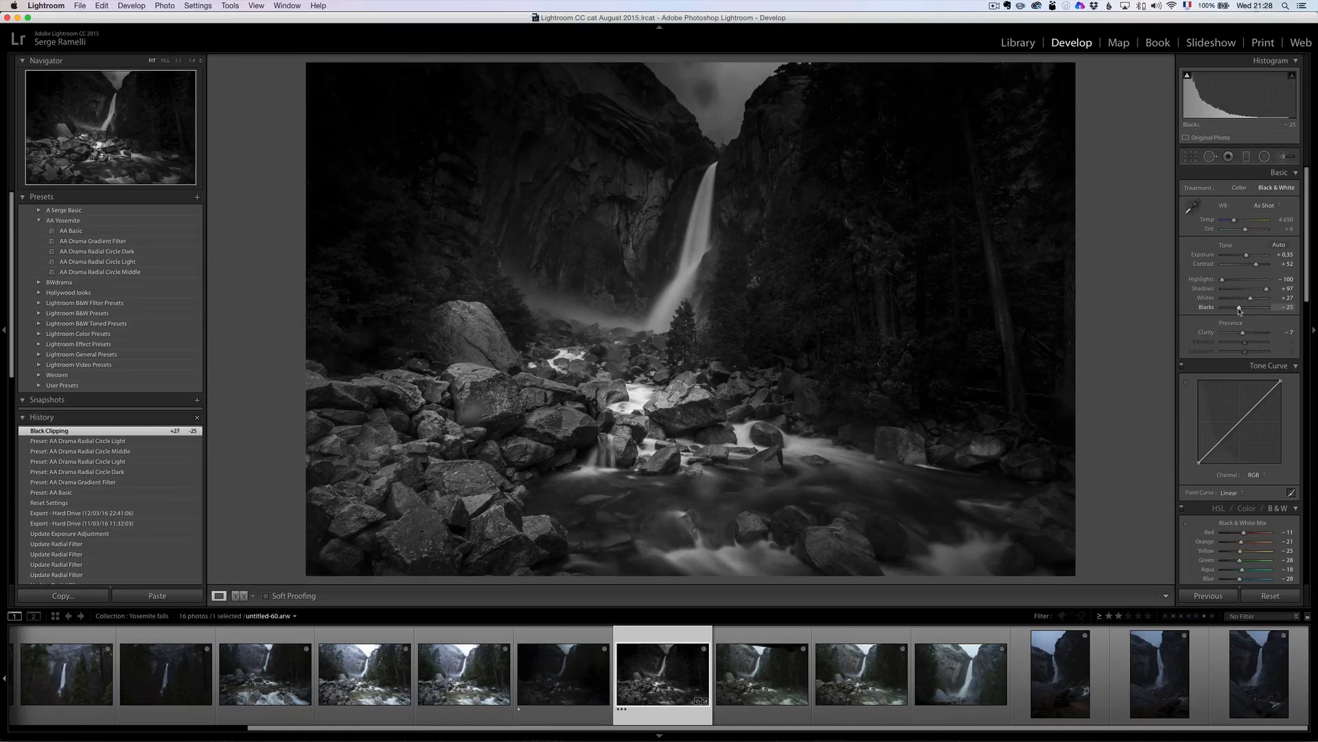
{"action": "scroll", "coordinate": [1242, 305], "scroll_direction": "down", "scroll_amount": 1}
{"action": "left_click_drag", "start_coordinate": [1251, 298], "coordinate": [1257, 301]}
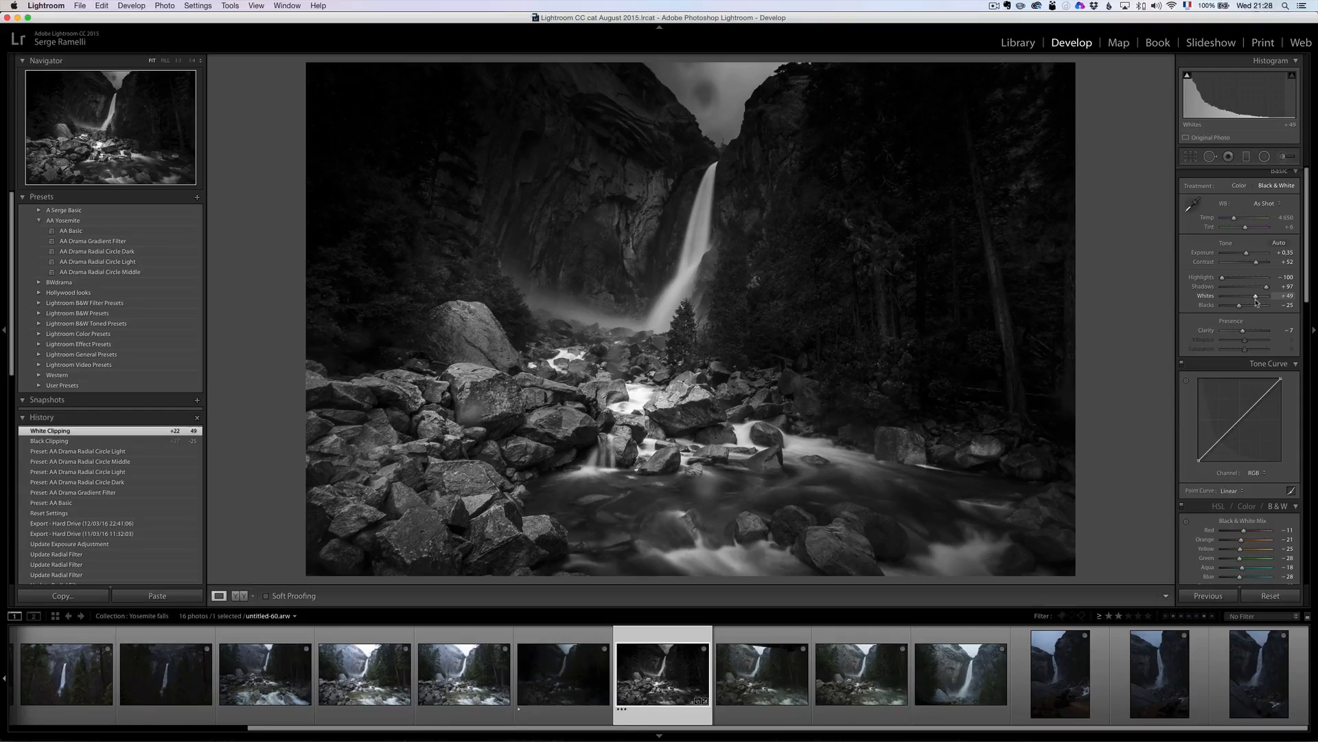
Step: Try different Exposure values, settling on +0.10, and lower Contrast to +24
{"action": "double_click", "coordinate": [1252, 256]}
{"action": "left_click_drag", "start_coordinate": [1248, 256], "coordinate": [1248, 257]}
{"action": "left_click", "coordinate": [1251, 256]}
{"action": "left_click_drag", "start_coordinate": [1245, 256], "coordinate": [1245, 256]}
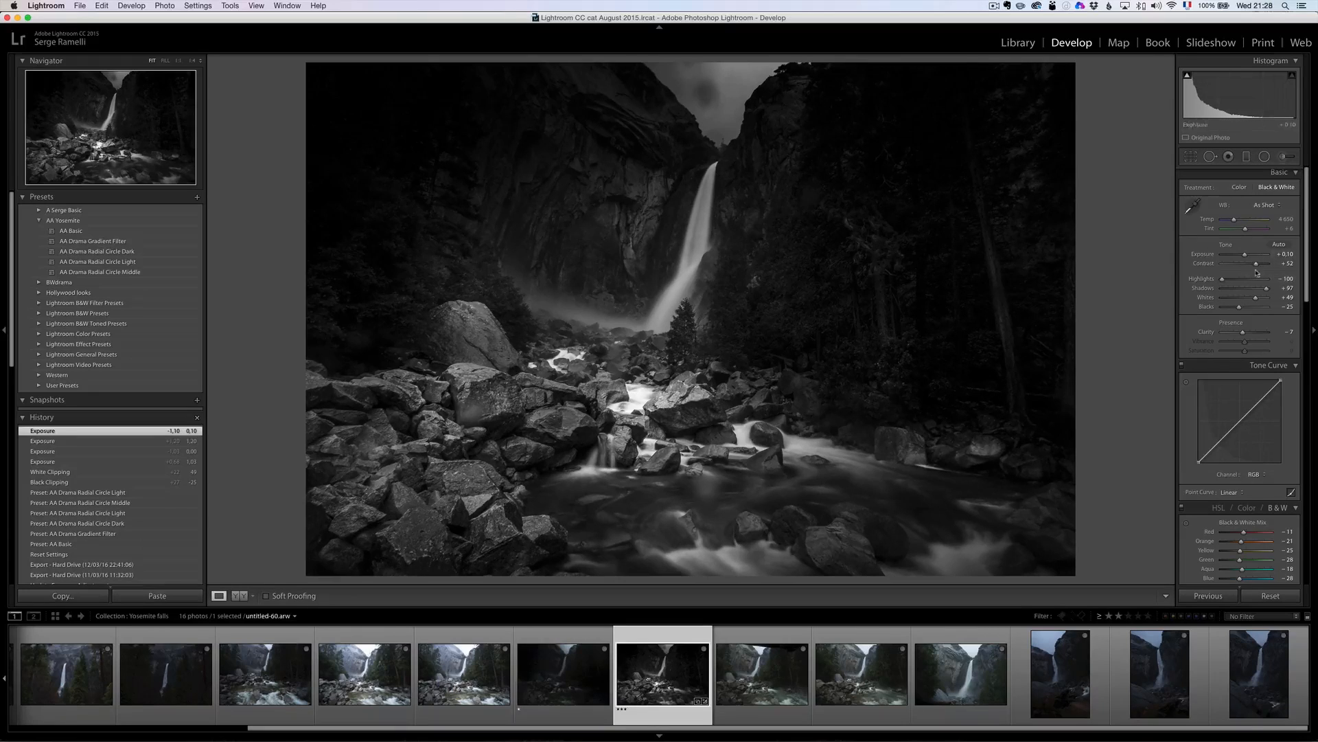
{"action": "left_click_drag", "start_coordinate": [1248, 267], "coordinate": [1251, 267]}
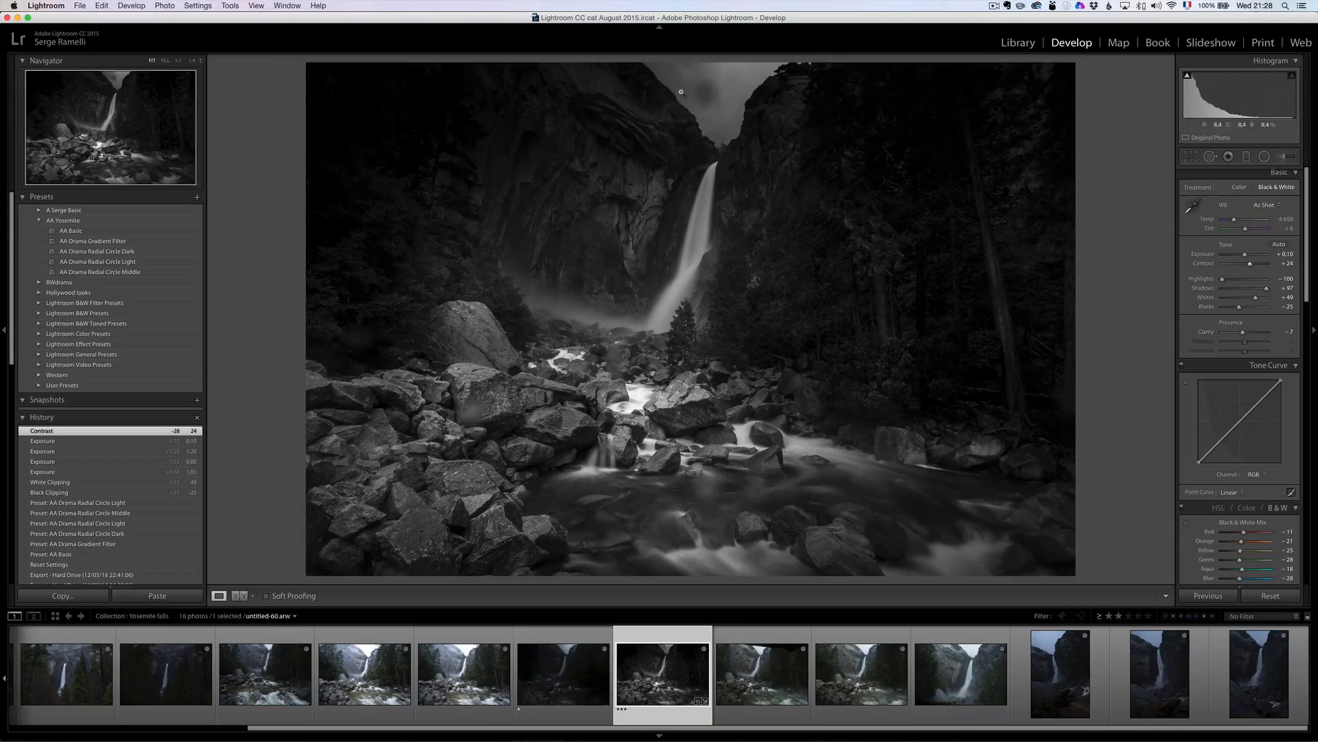
{"action": "left_click", "coordinate": [709, 97]}
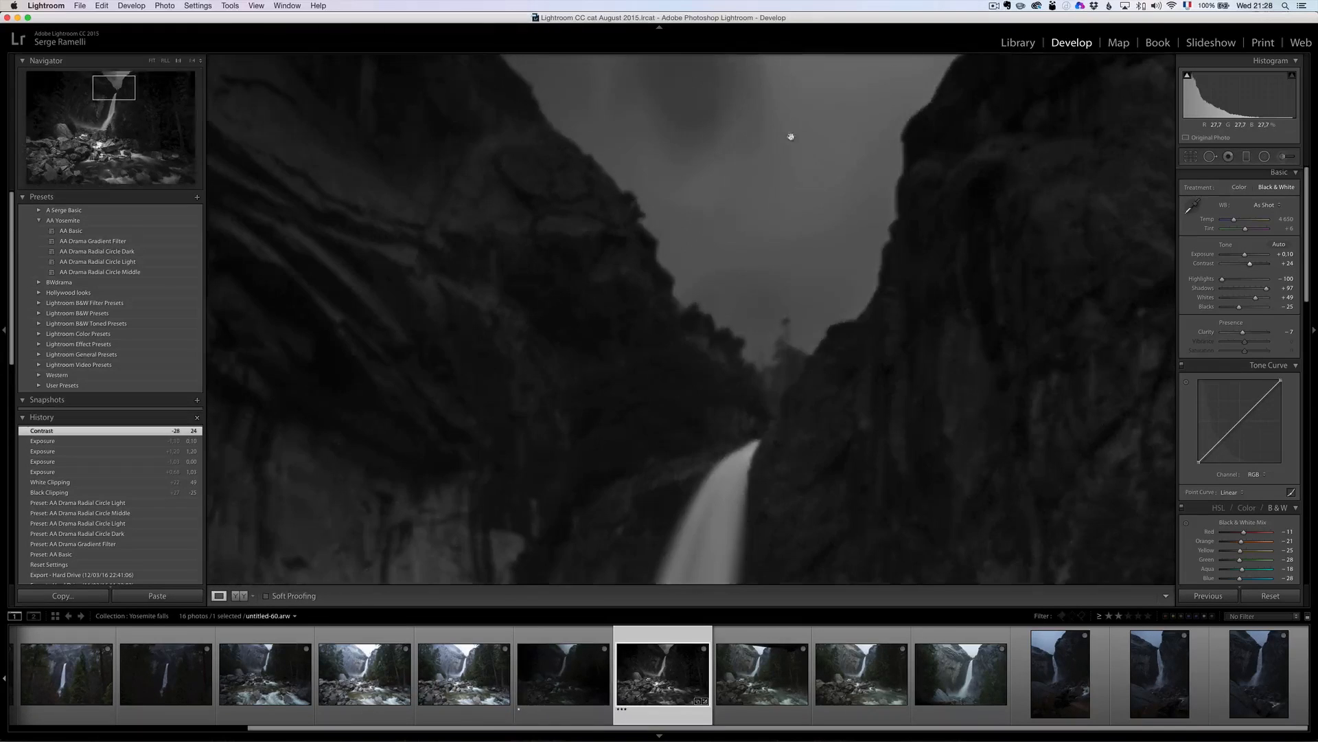
{"action": "left_click", "coordinate": [728, 111]}
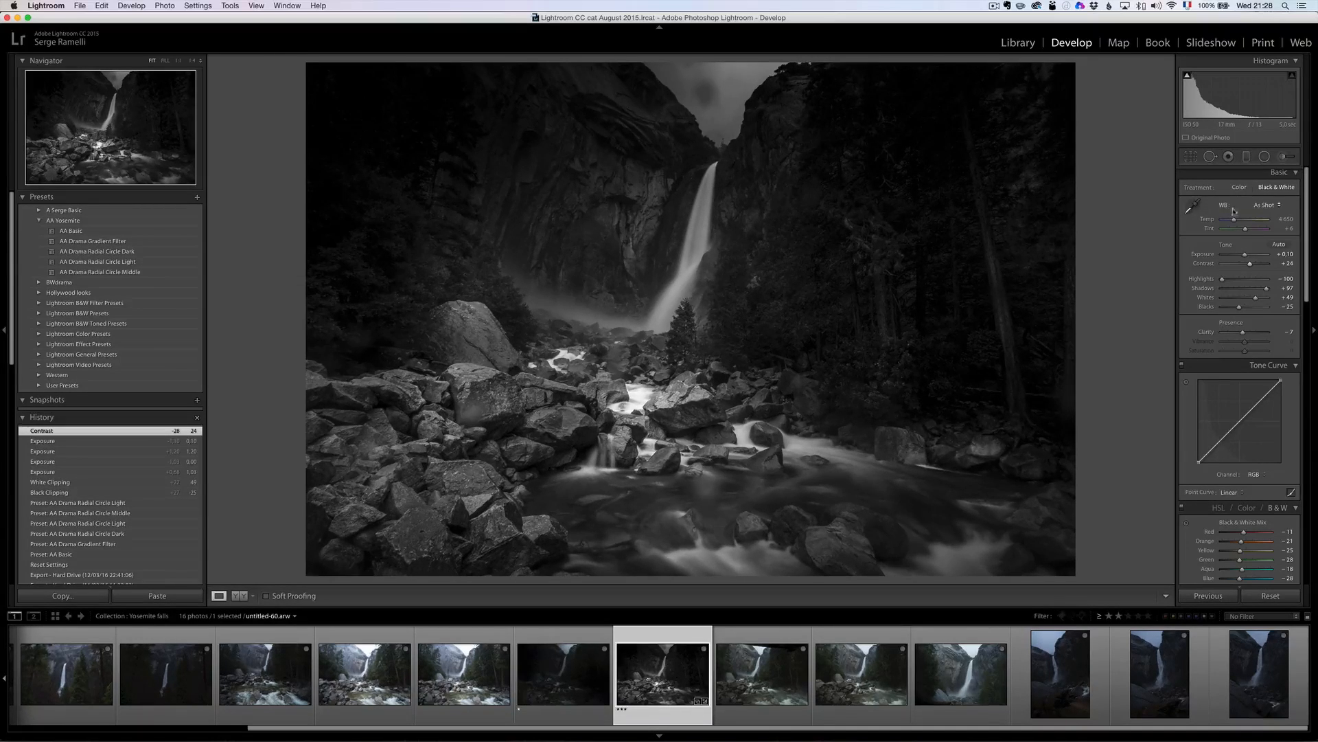
Step: Brighten the tall waterfall by painting down its length with the Adjustment Brush, using the Exposure effect at 0.97
{"action": "left_click", "coordinate": [1281, 157]}
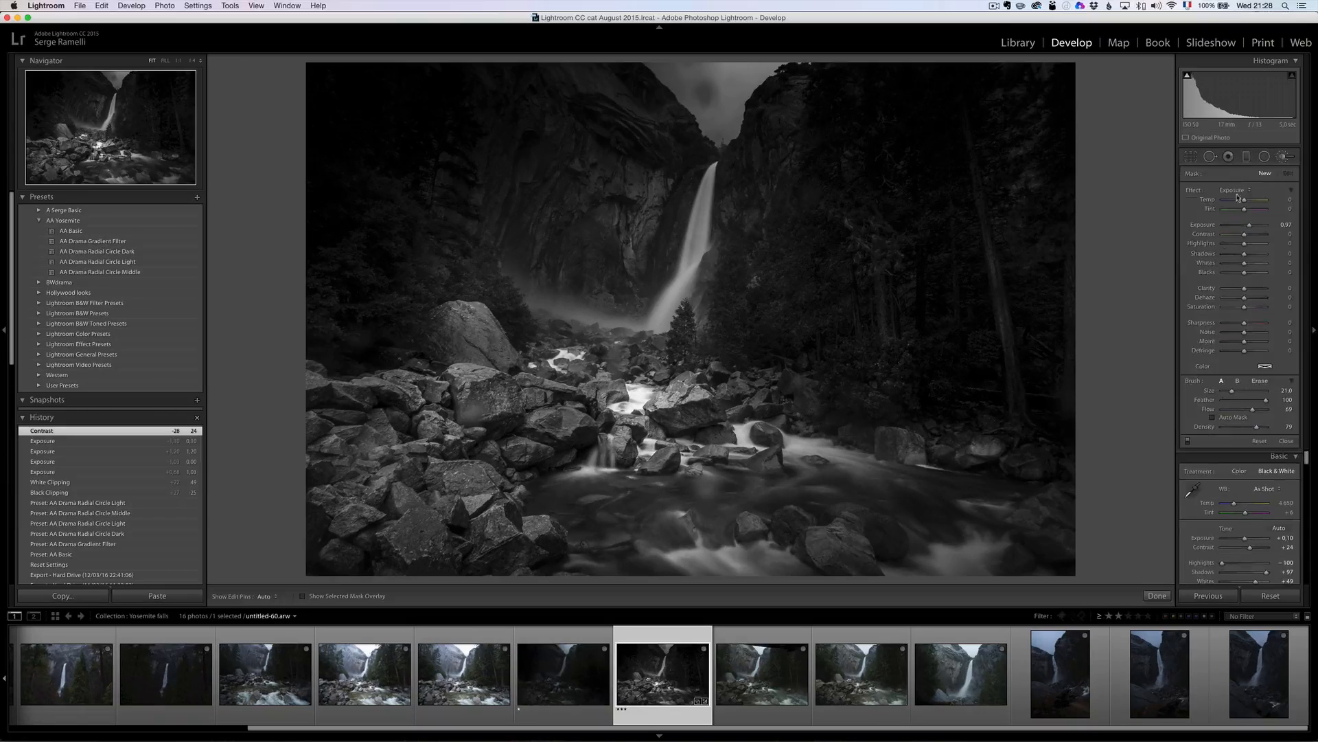
{"action": "left_click", "coordinate": [1240, 190]}
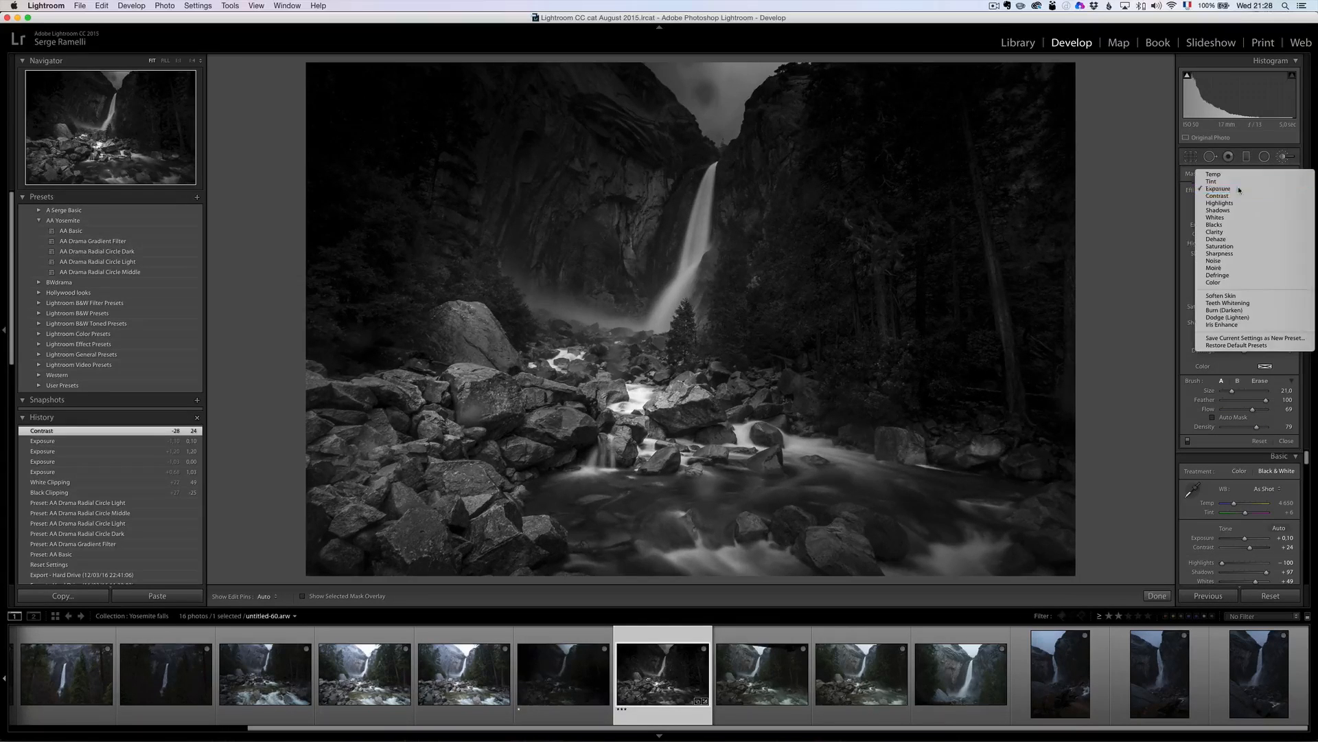
{"action": "left_click", "coordinate": [1240, 189]}
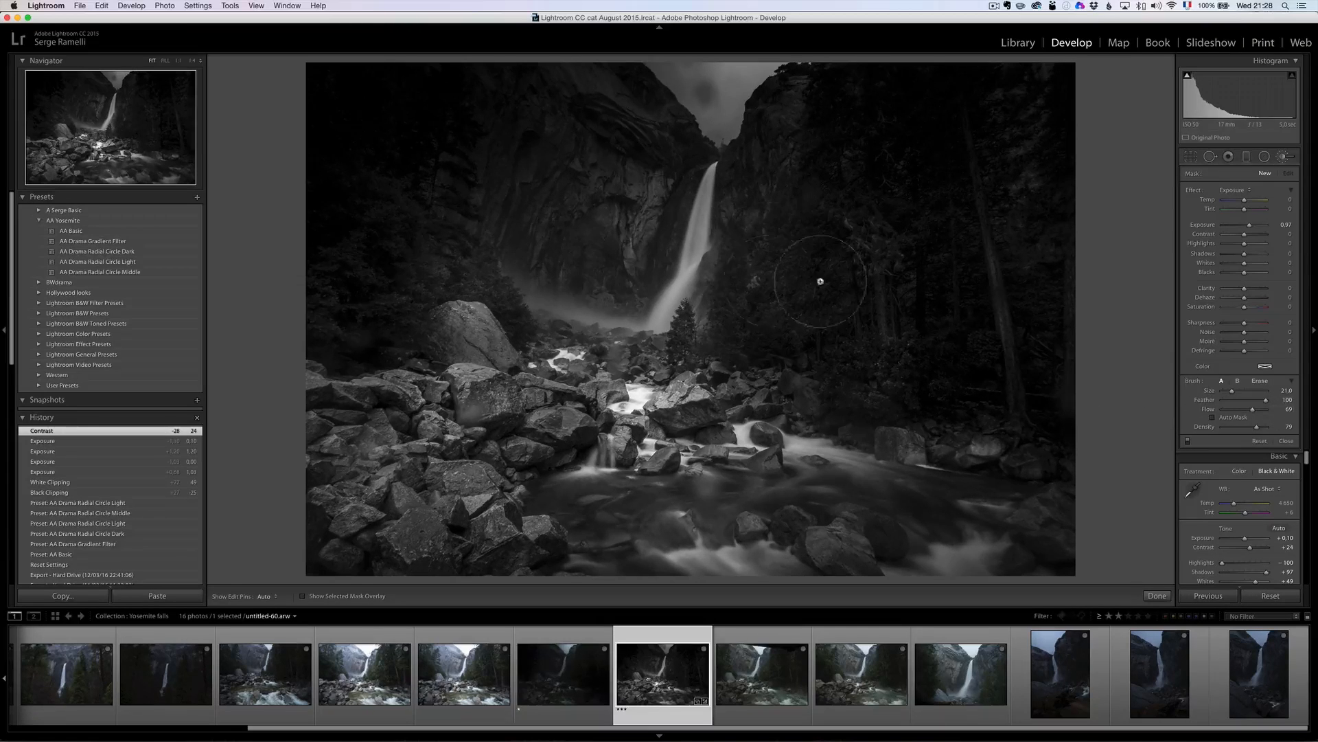
{"action": "scroll", "coordinate": [671, 248], "scroll_direction": "down", "scroll_amount": 5}
{"action": "scroll", "coordinate": [671, 247], "scroll_direction": "down", "scroll_amount": 1}
{"action": "scroll", "coordinate": [678, 247], "scroll_direction": "up", "scroll_amount": 6}
{"action": "scroll", "coordinate": [704, 189], "scroll_direction": "down", "scroll_amount": 2}
{"action": "mouse_move", "coordinate": [707, 180]}
{"action": "left_mouse_down"}
{"action": "mouse_move", "coordinate": [691, 268]}
{"action": "mouse_move", "coordinate": [654, 336]}
{"action": "mouse_move", "coordinate": [701, 214]}
{"action": "mouse_move", "coordinate": [660, 324]}
{"action": "mouse_move", "coordinate": [623, 363]}
{"action": "left_mouse_up"}
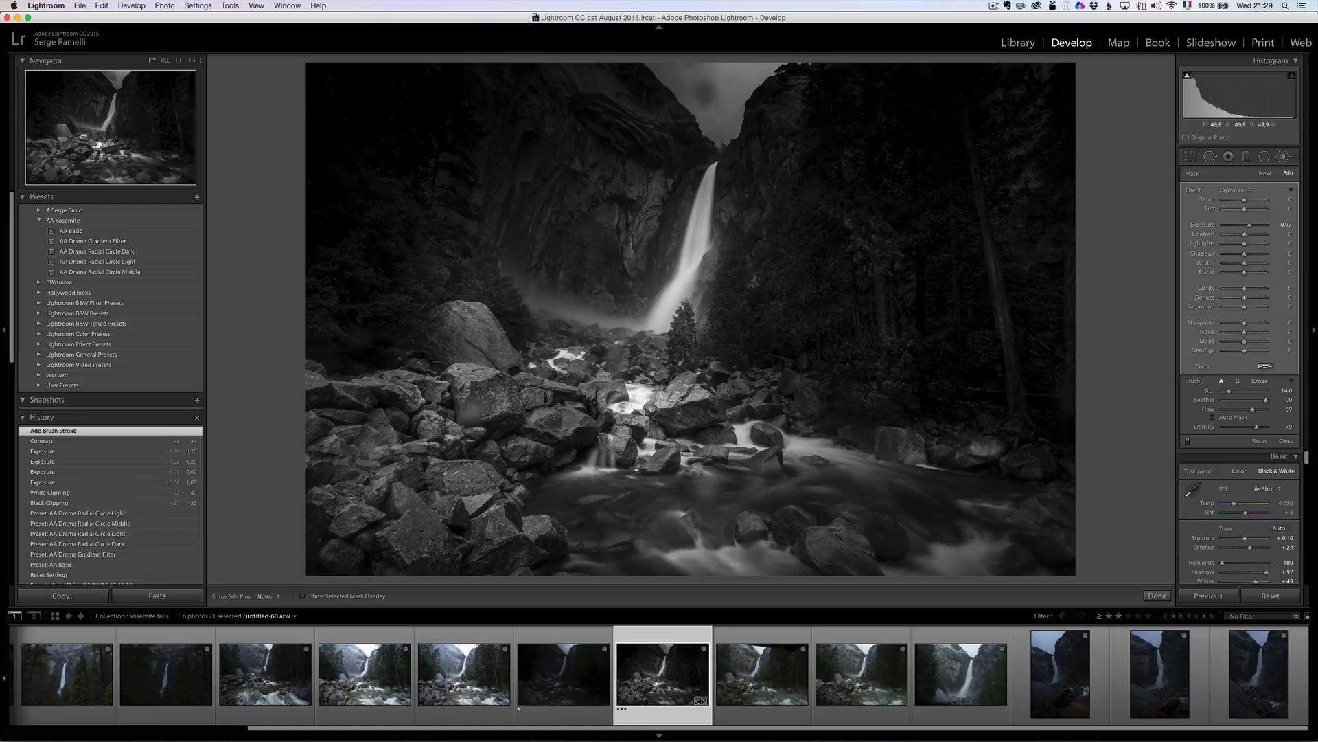
Step: Extend the same exposure brush adjustment over the rapids and flowing water in the foreground stream, using a smaller brush
{"action": "mouse_move", "coordinate": [540, 453]}
{"action": "left_mouse_down"}
{"action": "mouse_move", "coordinate": [846, 459]}
{"action": "mouse_move", "coordinate": [862, 515]}
{"action": "left_mouse_up"}
{"action": "mouse_move", "coordinate": [982, 550]}
{"action": "left_mouse_down"}
{"action": "mouse_move", "coordinate": [704, 551]}
{"action": "mouse_move", "coordinate": [966, 552]}
{"action": "mouse_move", "coordinate": [996, 522]}
{"action": "mouse_move", "coordinate": [760, 488]}
{"action": "mouse_move", "coordinate": [909, 522]}
{"action": "mouse_move", "coordinate": [1016, 526]}
{"action": "mouse_move", "coordinate": [983, 491]}
{"action": "left_mouse_up"}
{"action": "scroll", "coordinate": [800, 468], "scroll_direction": "down", "scroll_amount": 4}
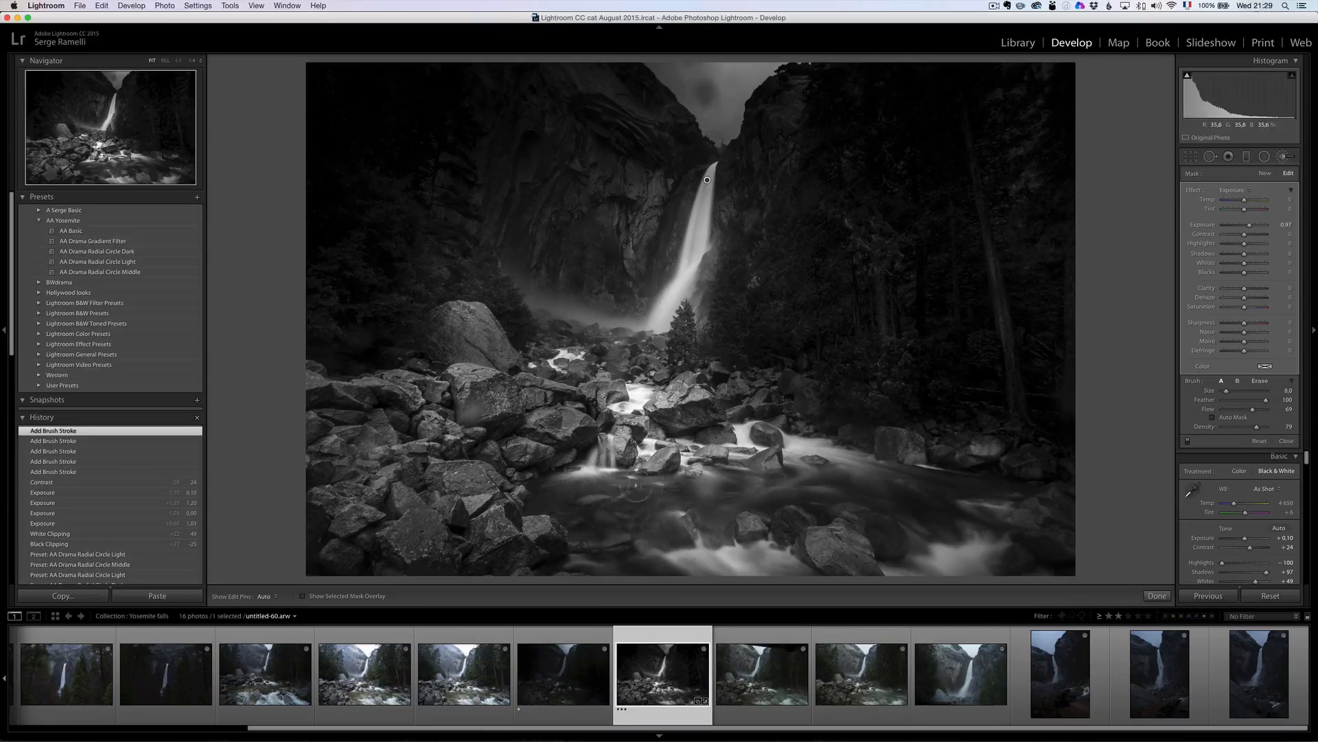
{"action": "key", "text": "h"}
{"action": "mouse_move", "coordinate": [814, 462]}
{"action": "left_mouse_down"}
{"action": "mouse_move", "coordinate": [839, 435]}
{"action": "mouse_move", "coordinate": [882, 455]}
{"action": "mouse_move", "coordinate": [868, 482]}
{"action": "left_mouse_up"}
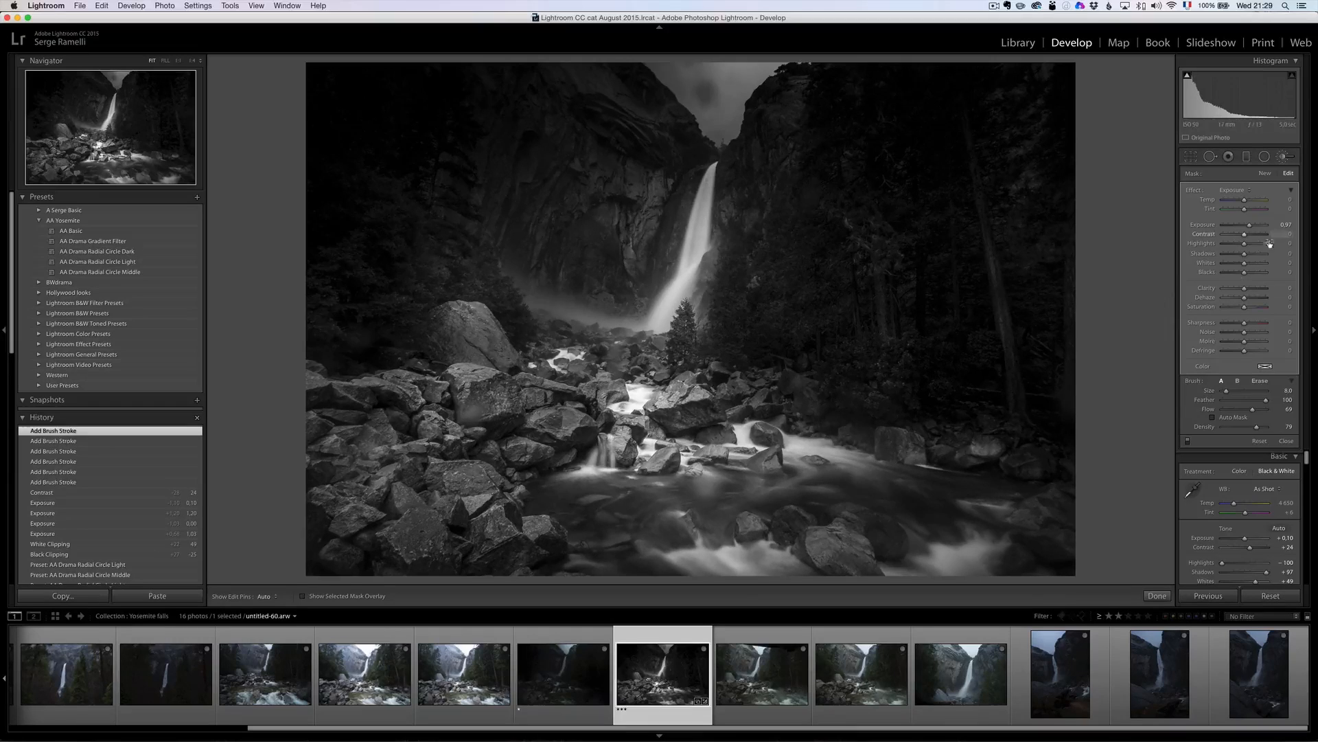
Step: Compare the photo with the brush adjustments off and on, and brighten the patch of sky above the waterfall with the same brush
{"action": "left_click", "coordinate": [1189, 441]}
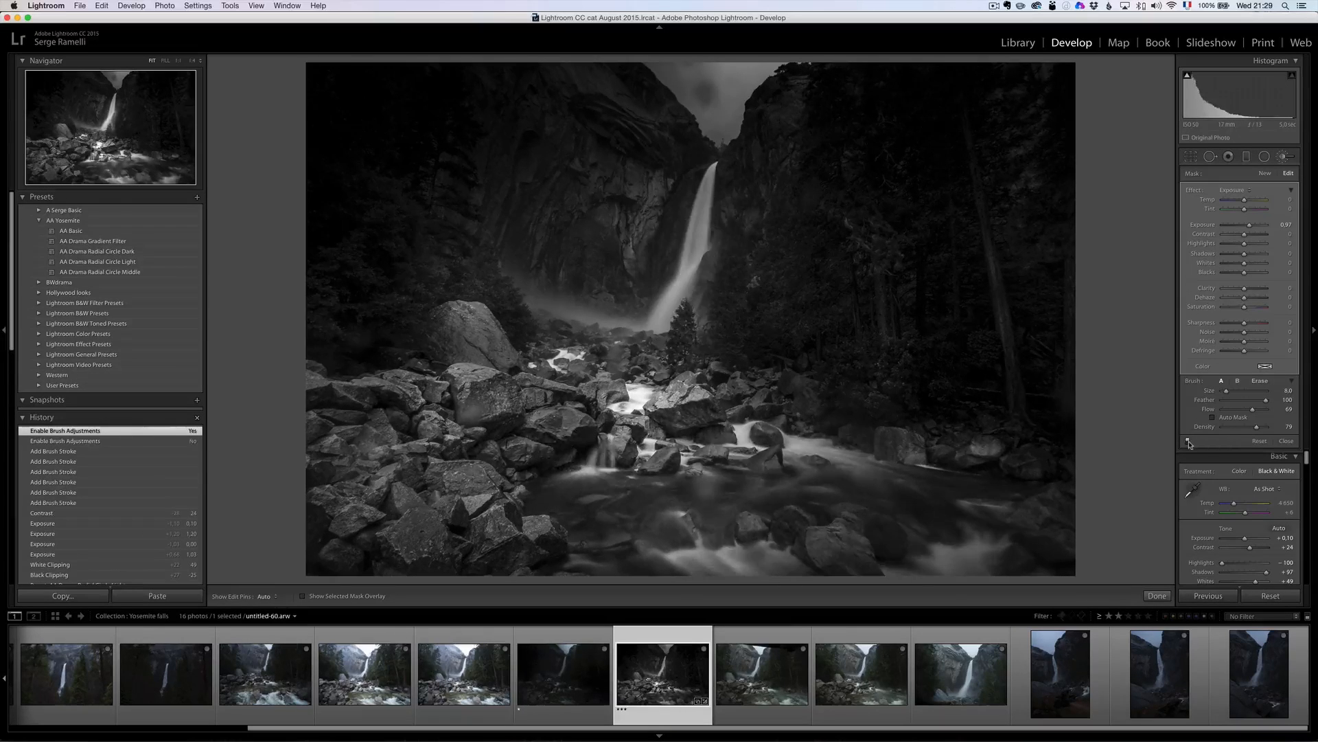
{"action": "left_click", "coordinate": [1189, 442]}
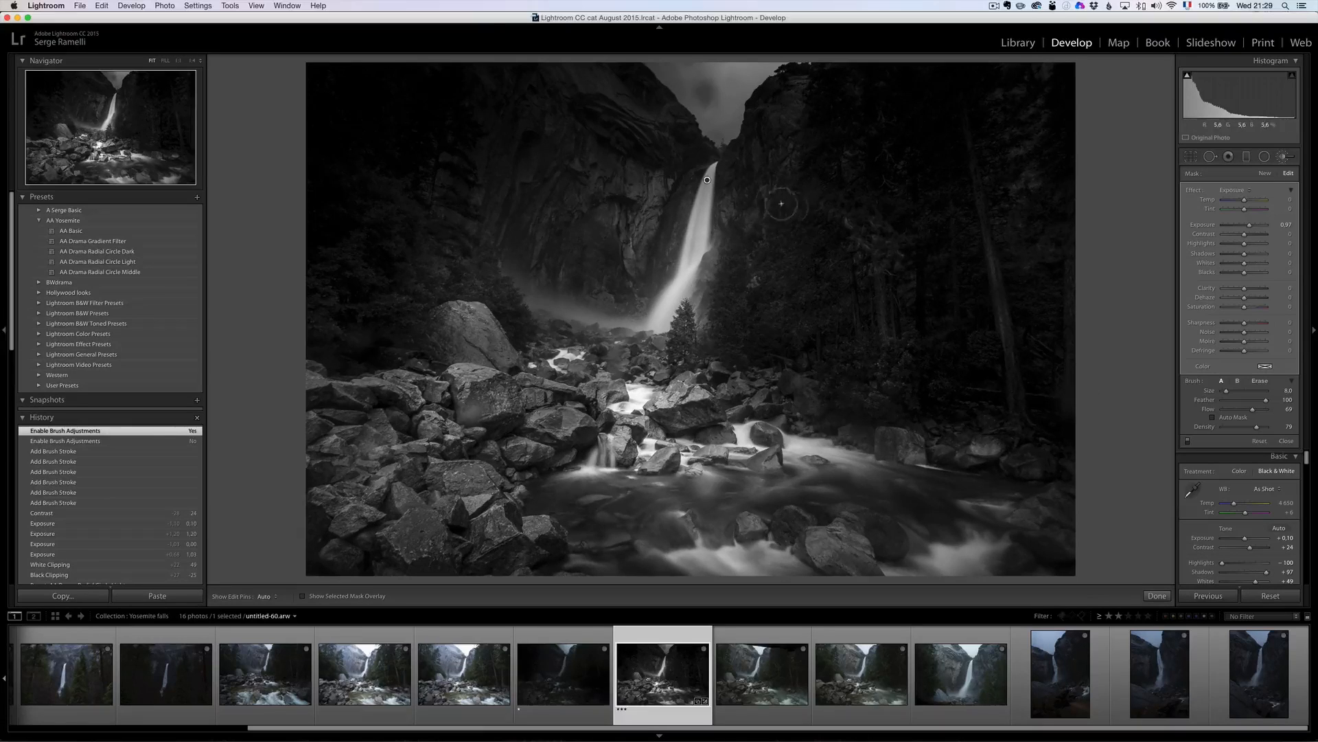
{"action": "mouse_move", "coordinate": [709, 95]}
{"action": "left_mouse_down"}
{"action": "mouse_move", "coordinate": [680, 106]}
{"action": "mouse_move", "coordinate": [669, 65]}
{"action": "mouse_move", "coordinate": [655, 68]}
{"action": "mouse_move", "coordinate": [667, 72]}
{"action": "left_mouse_up"}
{"action": "mouse_move", "coordinate": [773, 39]}
{"action": "left_mouse_down"}
{"action": "mouse_move", "coordinate": [686, 128]}
{"action": "mouse_move", "coordinate": [708, 90]}
{"action": "left_mouse_up"}
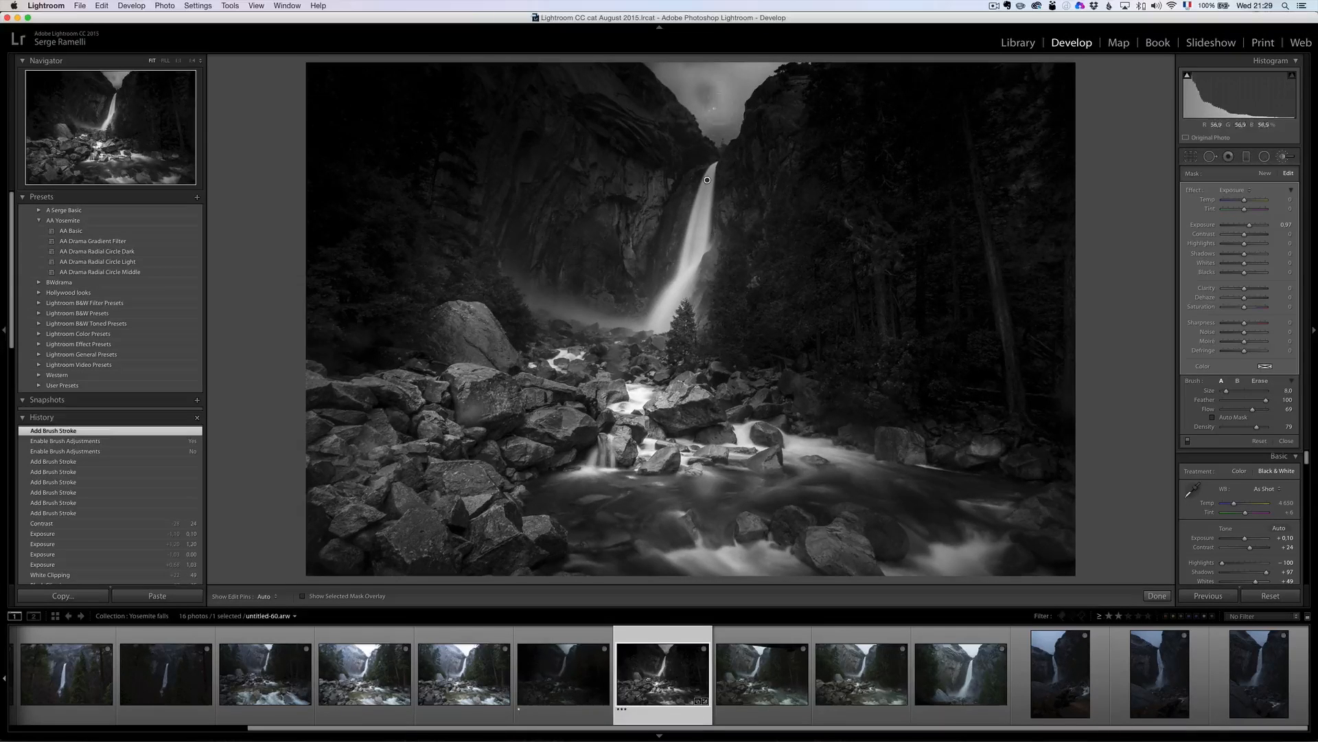
Step: Try to heal the dark spot in the sky with Spot Removal, sampling from the nearby sky, and delete the correction
{"action": "left_click", "coordinate": [1210, 156]}
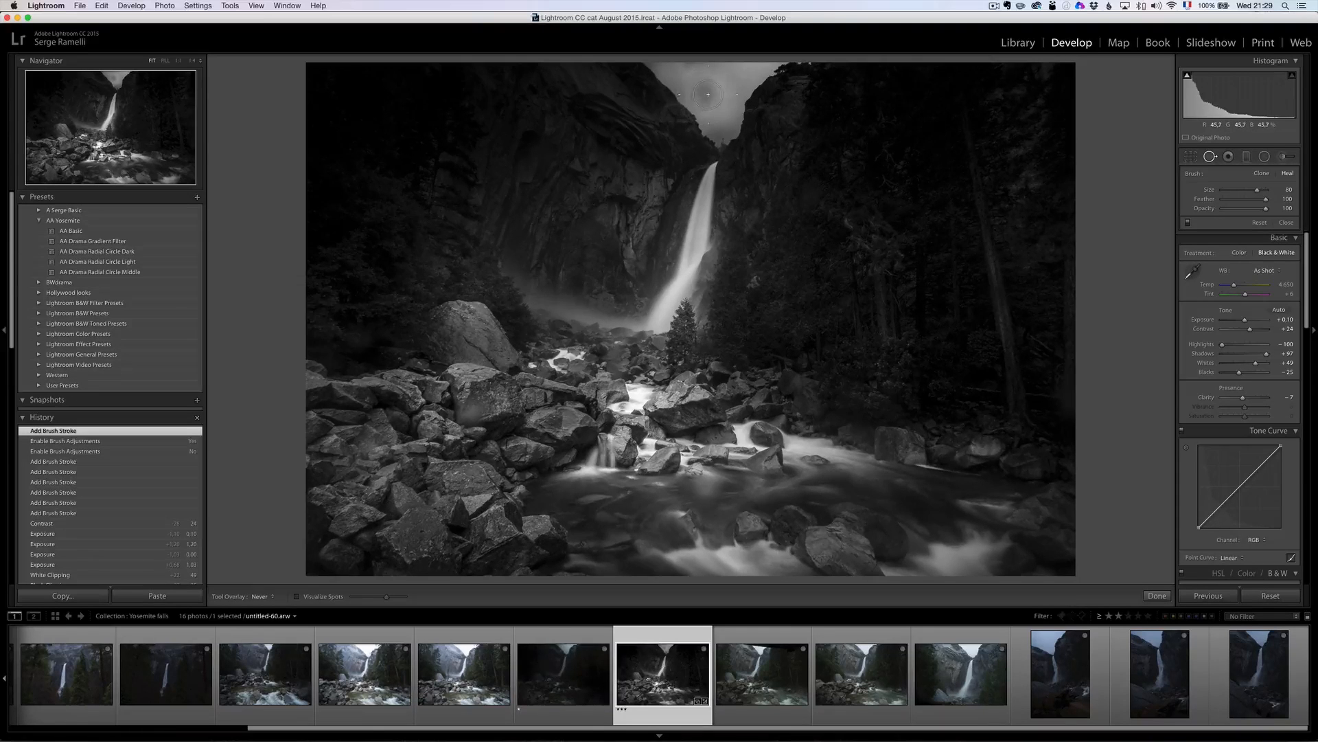
{"action": "left_click", "coordinate": [708, 94]}
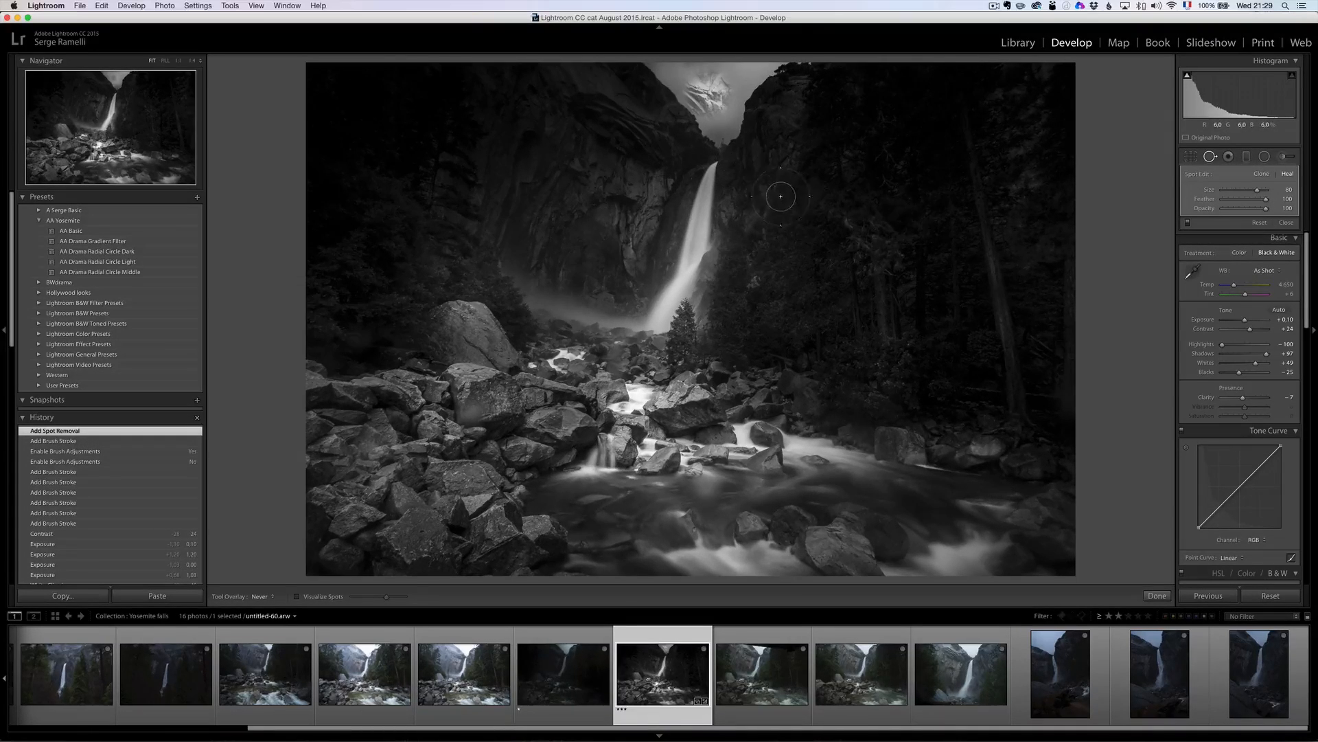
{"action": "left_click", "coordinate": [260, 597]}
{"action": "left_click", "coordinate": [265, 574]}
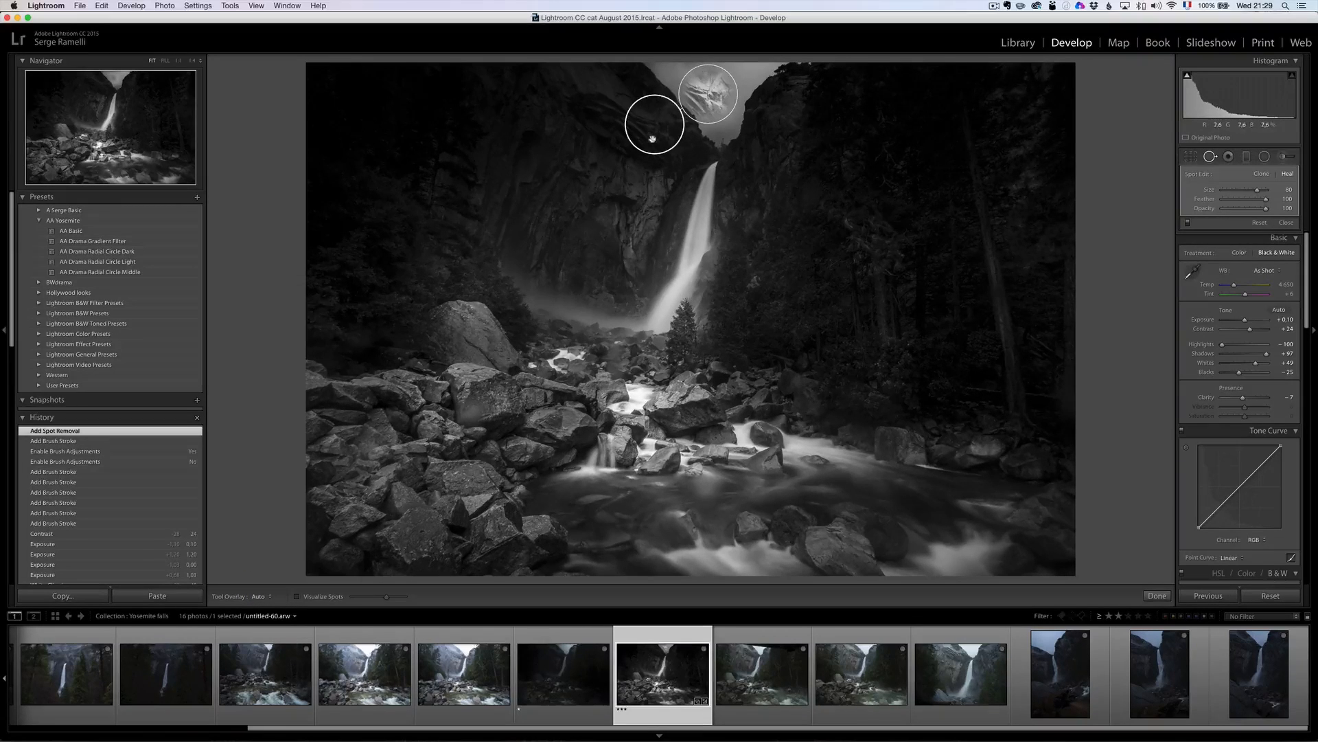
{"action": "mouse_move", "coordinate": [717, 148]}
{"action": "left_mouse_down"}
{"action": "mouse_move", "coordinate": [748, 94]}
{"action": "mouse_move", "coordinate": [725, 73]}
{"action": "left_mouse_up"}
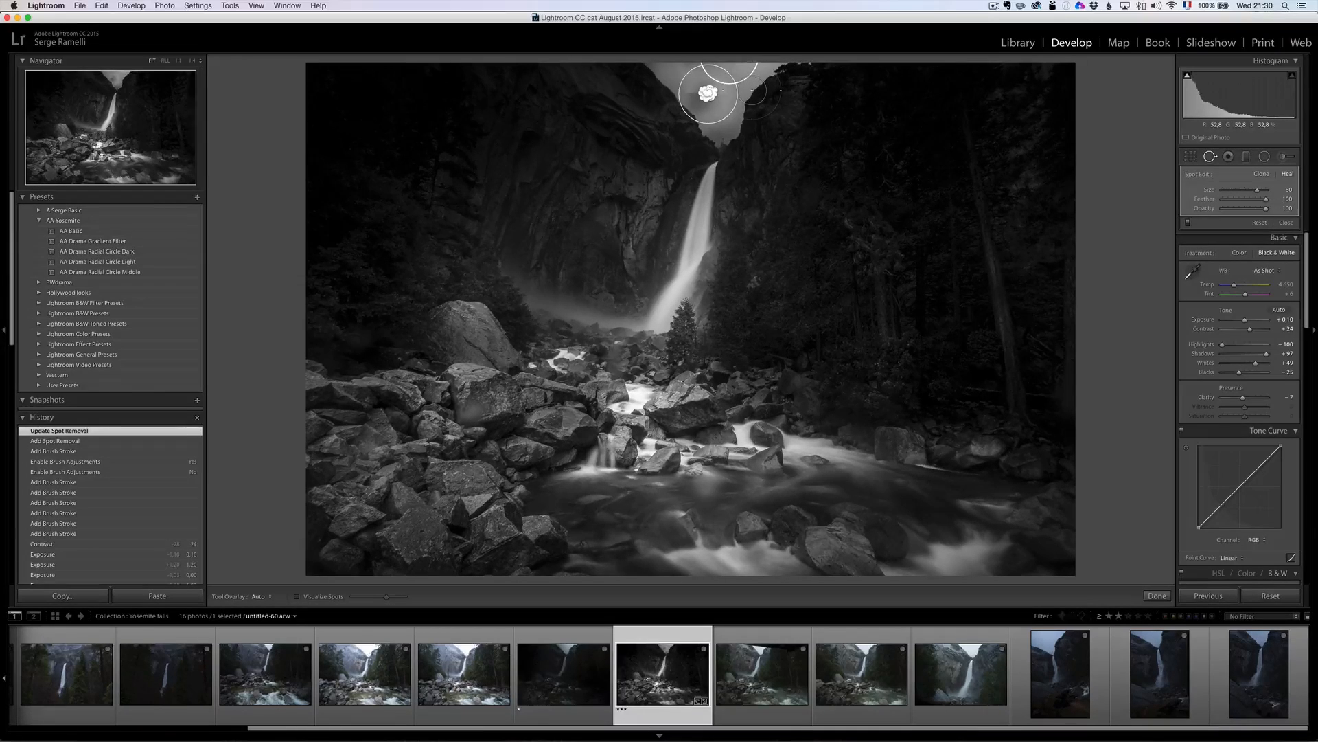
{"action": "key", "text": "Delete"}
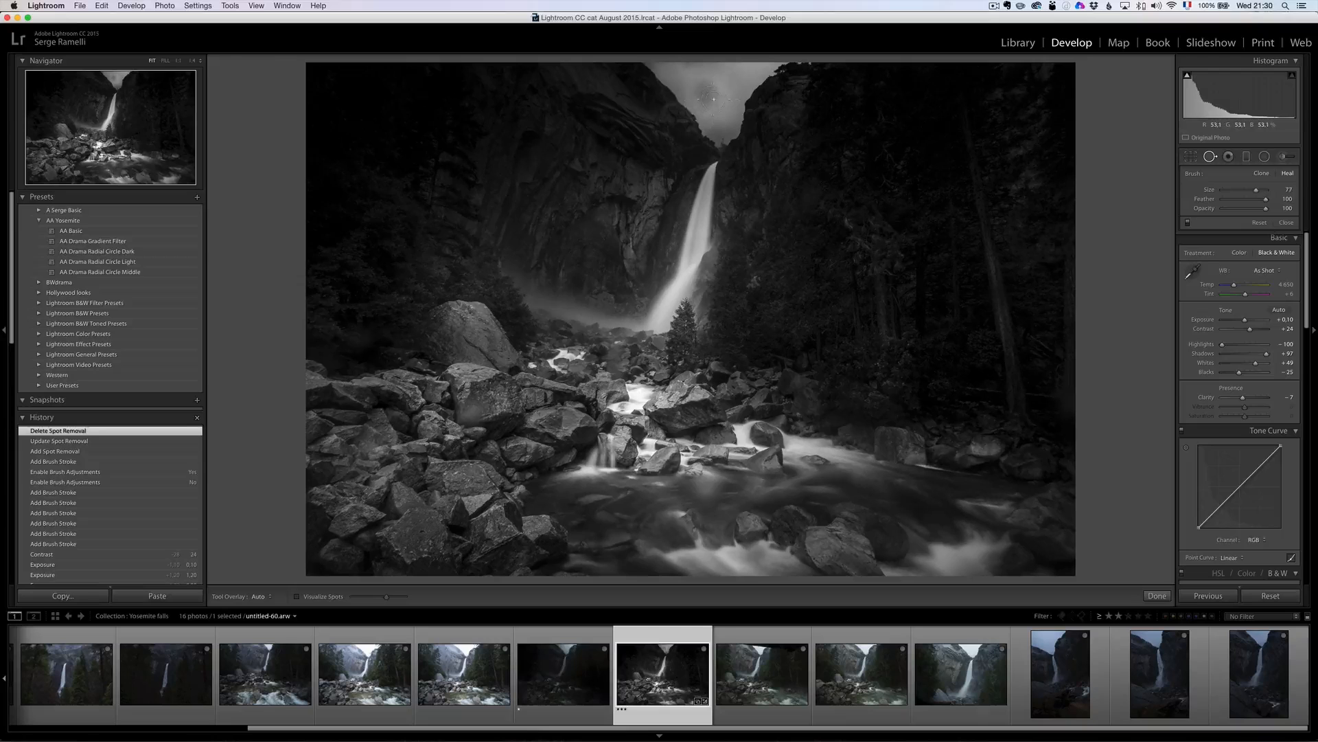
Step: Try again to heal the dark spot in the sky with Spot Removal, delete the correction and reset the spot removals
{"action": "left_click", "coordinate": [705, 93]}
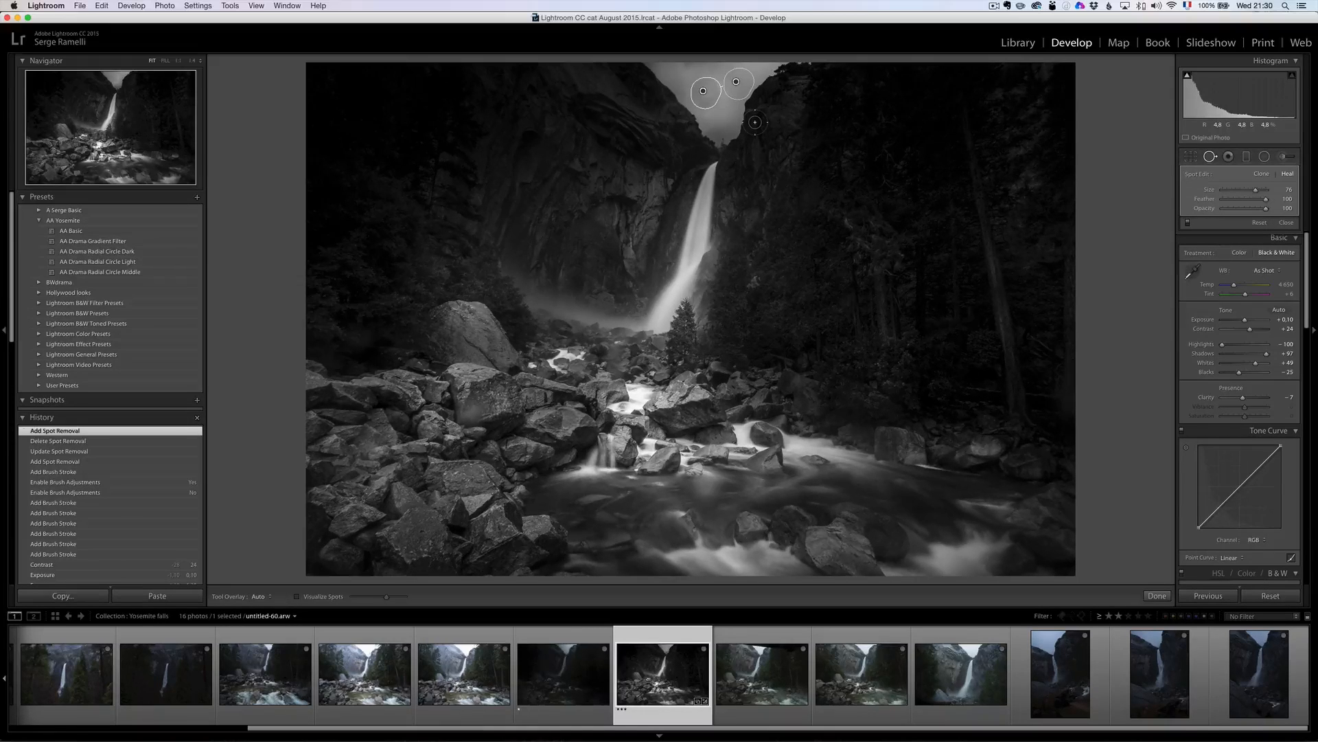
{"action": "key", "text": "Delete"}
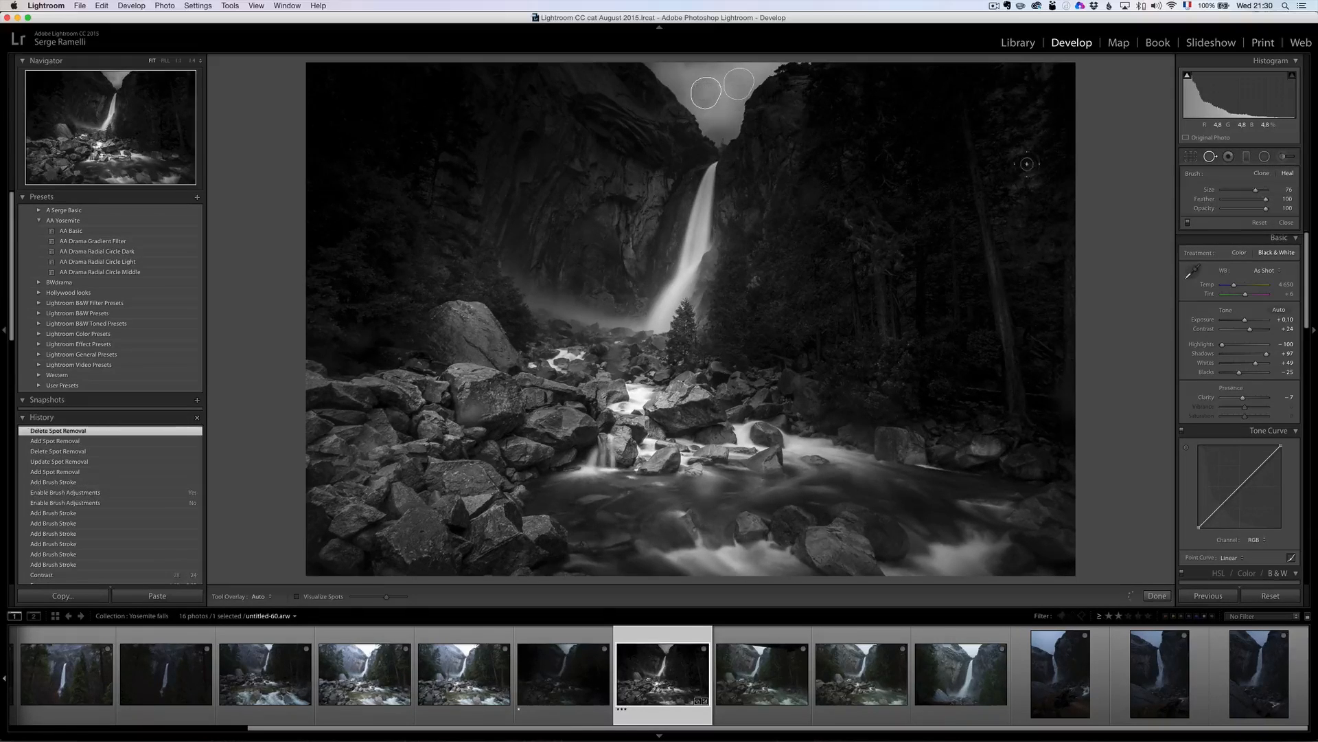
{"action": "left_click", "coordinate": [1262, 223]}
Step: Add a small radial filter over the dark sky spot above the waterfall, invert its mask and set its exposure to 1.34
{"action": "left_click", "coordinate": [1264, 156]}
{"action": "mouse_move", "coordinate": [707, 92]}
{"action": "left_mouse_down"}
{"action": "mouse_move", "coordinate": [771, 153]}
{"action": "mouse_move", "coordinate": [741, 135]}
{"action": "mouse_move", "coordinate": [746, 121]}
{"action": "mouse_move", "coordinate": [718, 83]}
{"action": "left_mouse_up"}
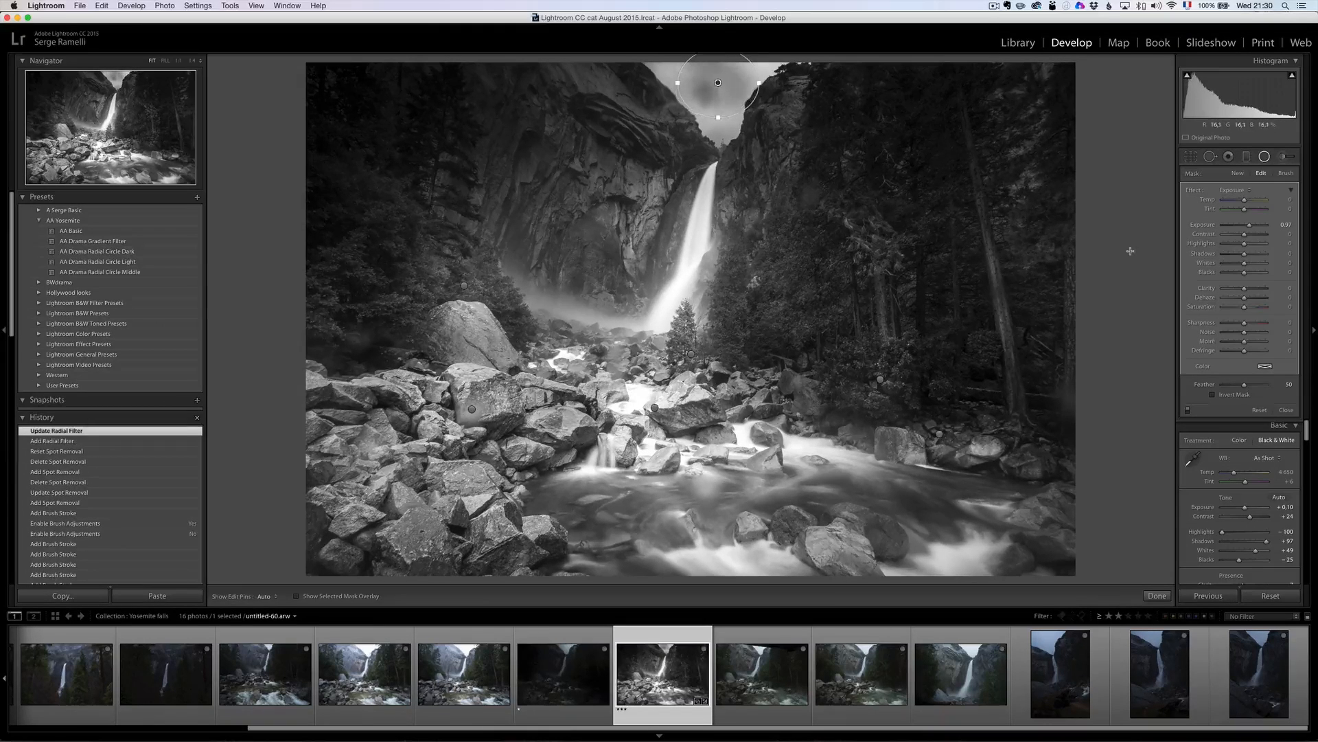
{"action": "left_click", "coordinate": [1236, 396]}
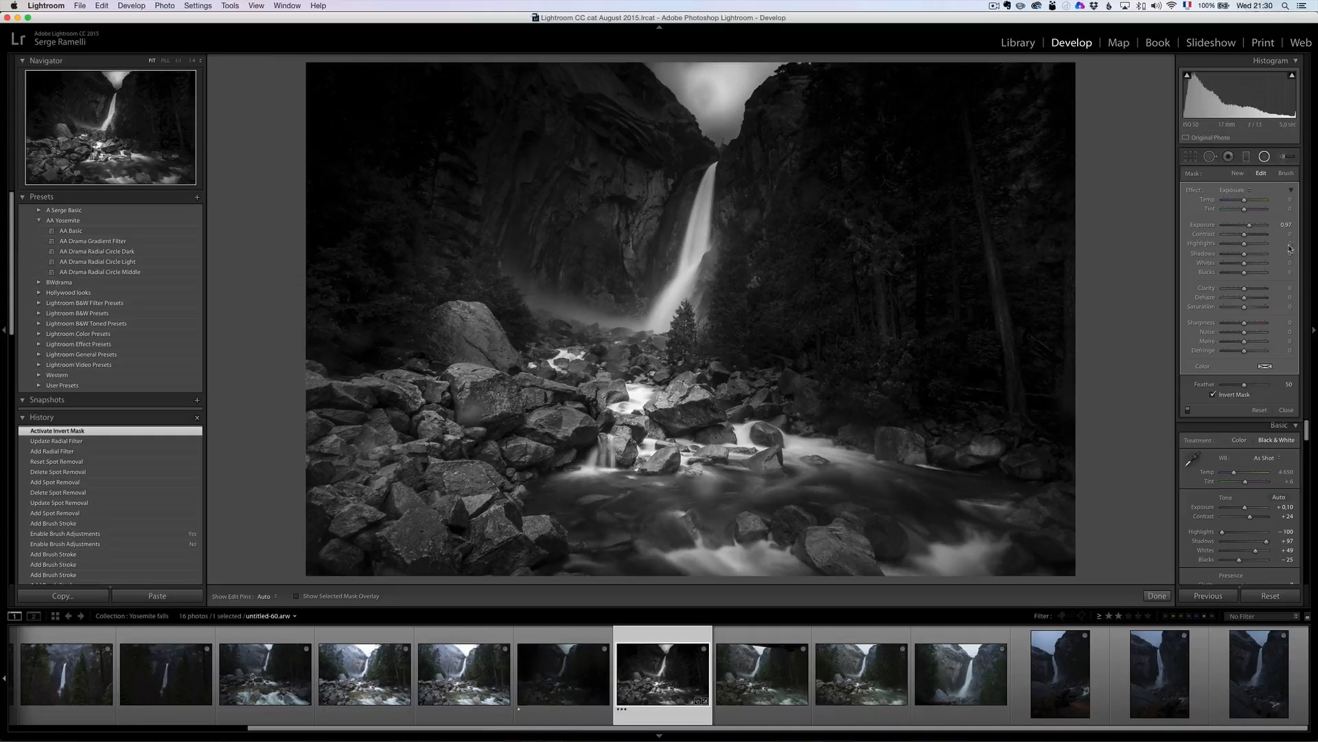
{"action": "left_click_drag", "start_coordinate": [1253, 224], "coordinate": [1251, 227]}
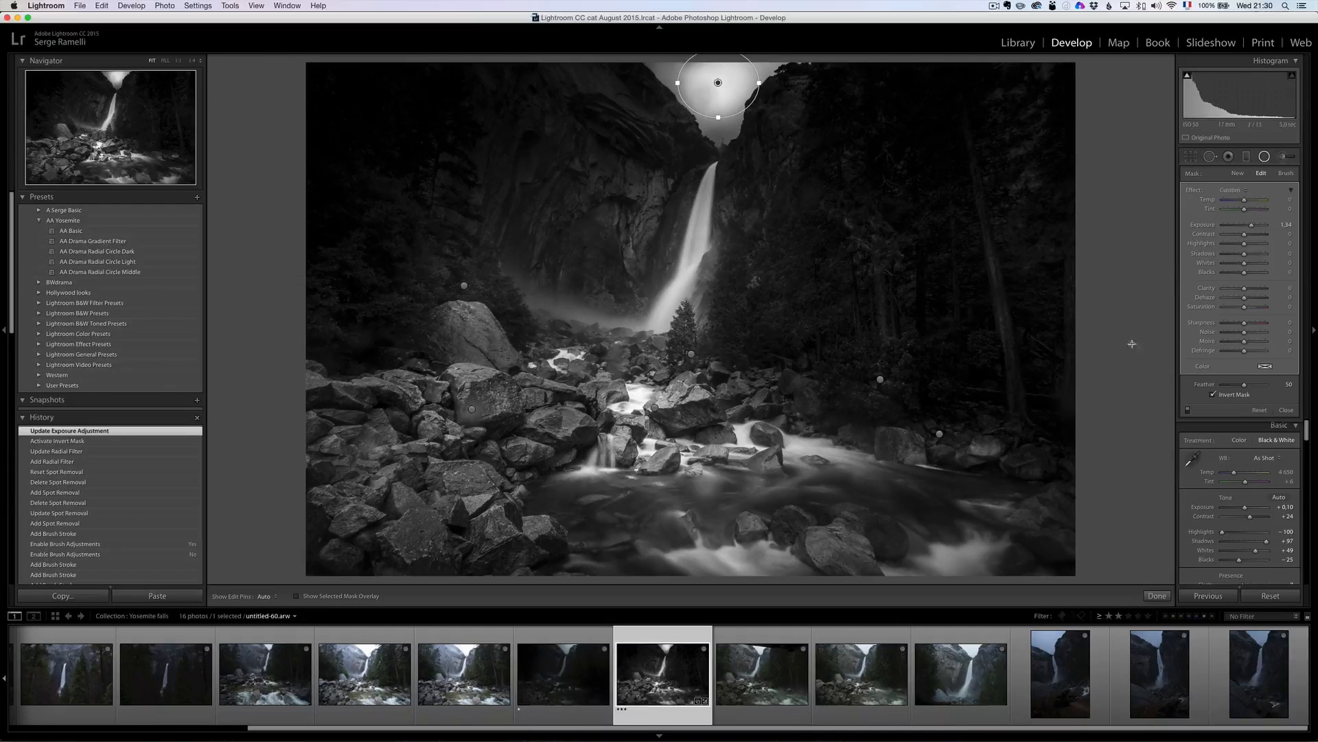
{"action": "left_click", "coordinate": [1157, 596]}
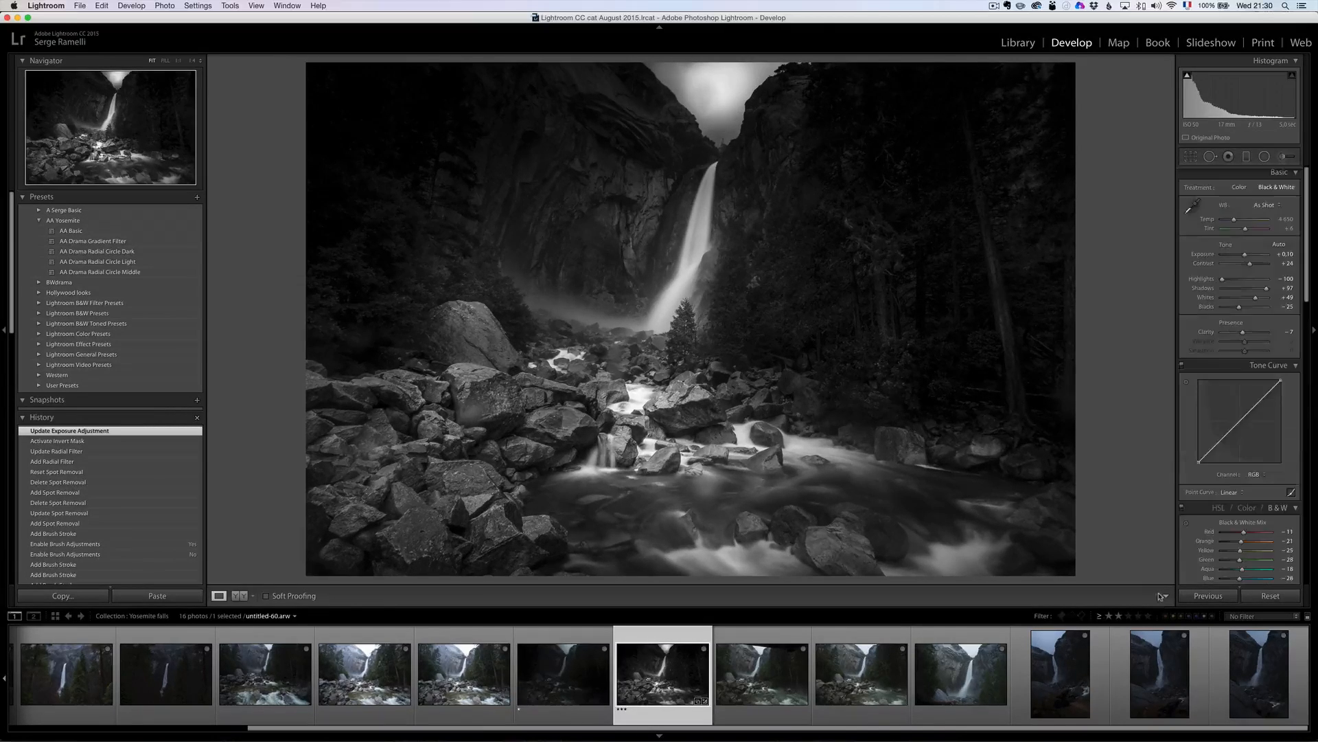
Step: Set the photo's contrast to +54, inspect the foreground boulder up close, and raise the overall exposure to +0.35
{"action": "left_click", "coordinate": [1257, 266]}
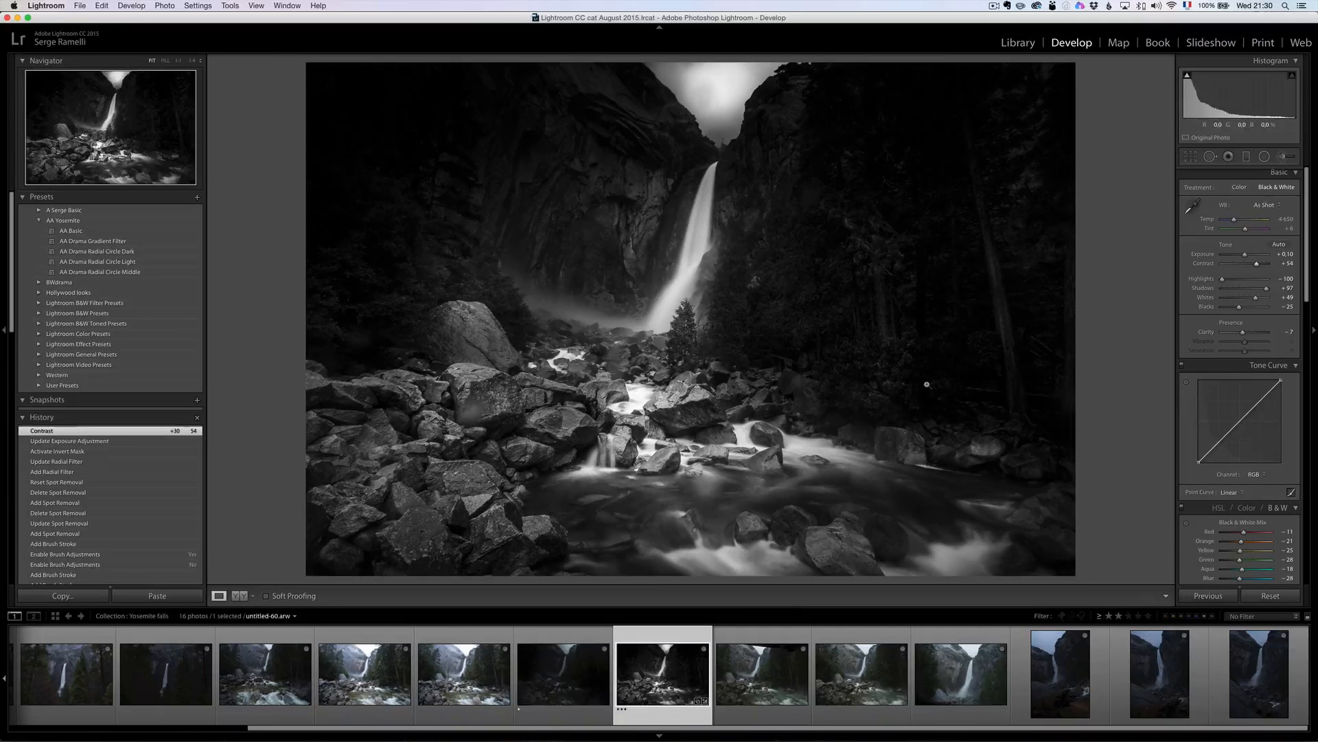
{"action": "left_click", "coordinate": [478, 421]}
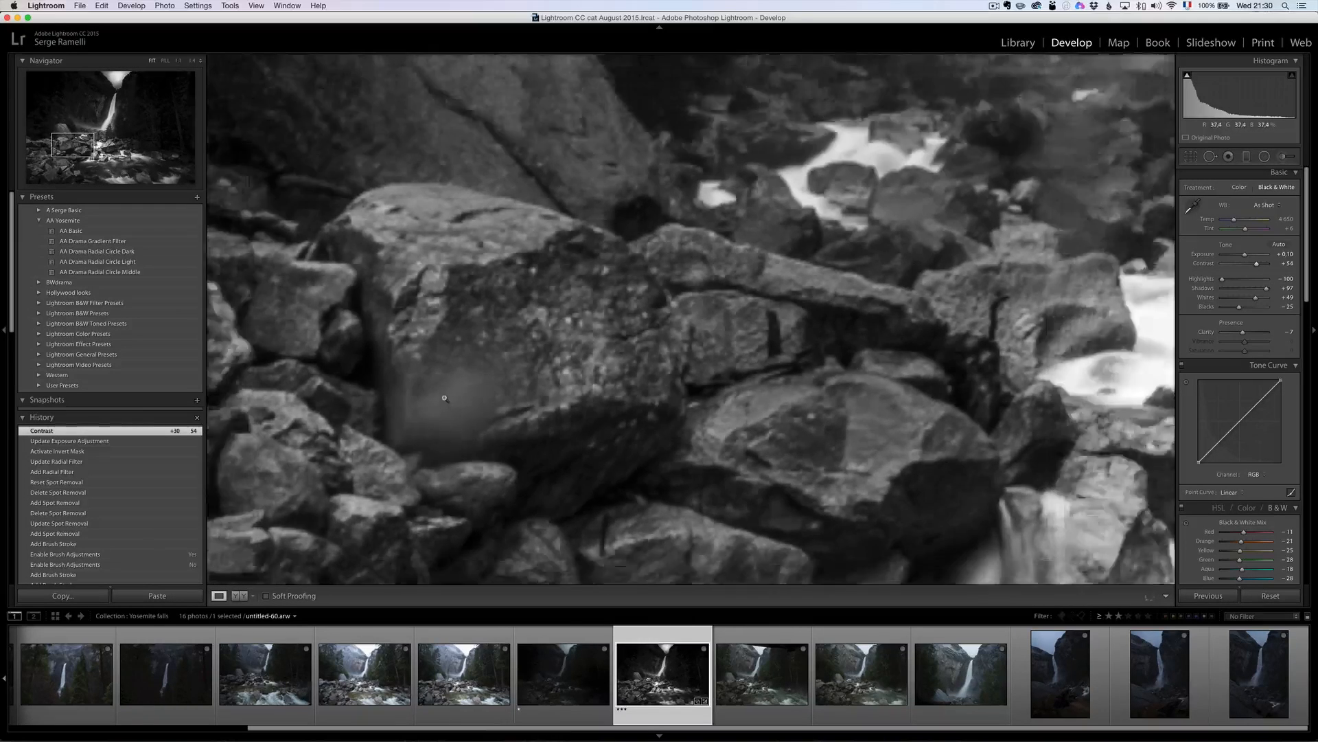
{"action": "left_click", "coordinate": [489, 411]}
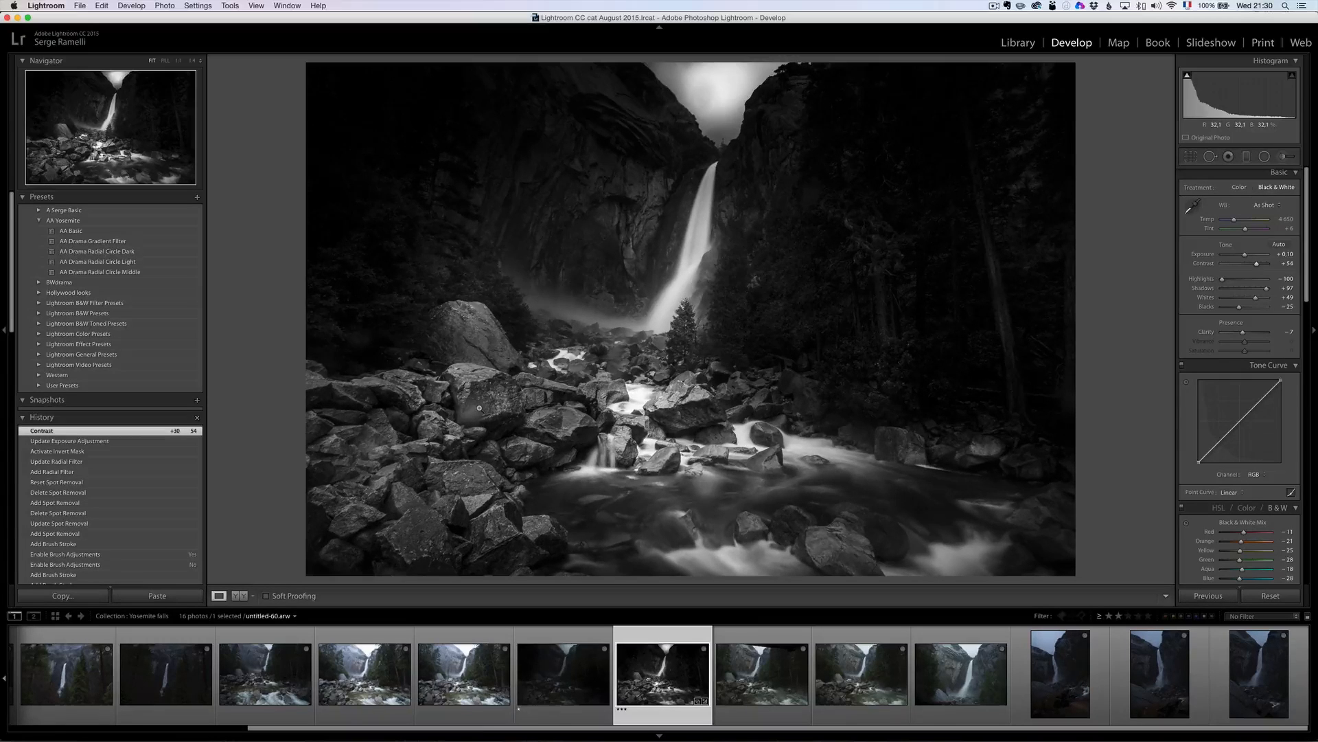
{"action": "left_click_drag", "start_coordinate": [1244, 254], "coordinate": [1248, 257]}
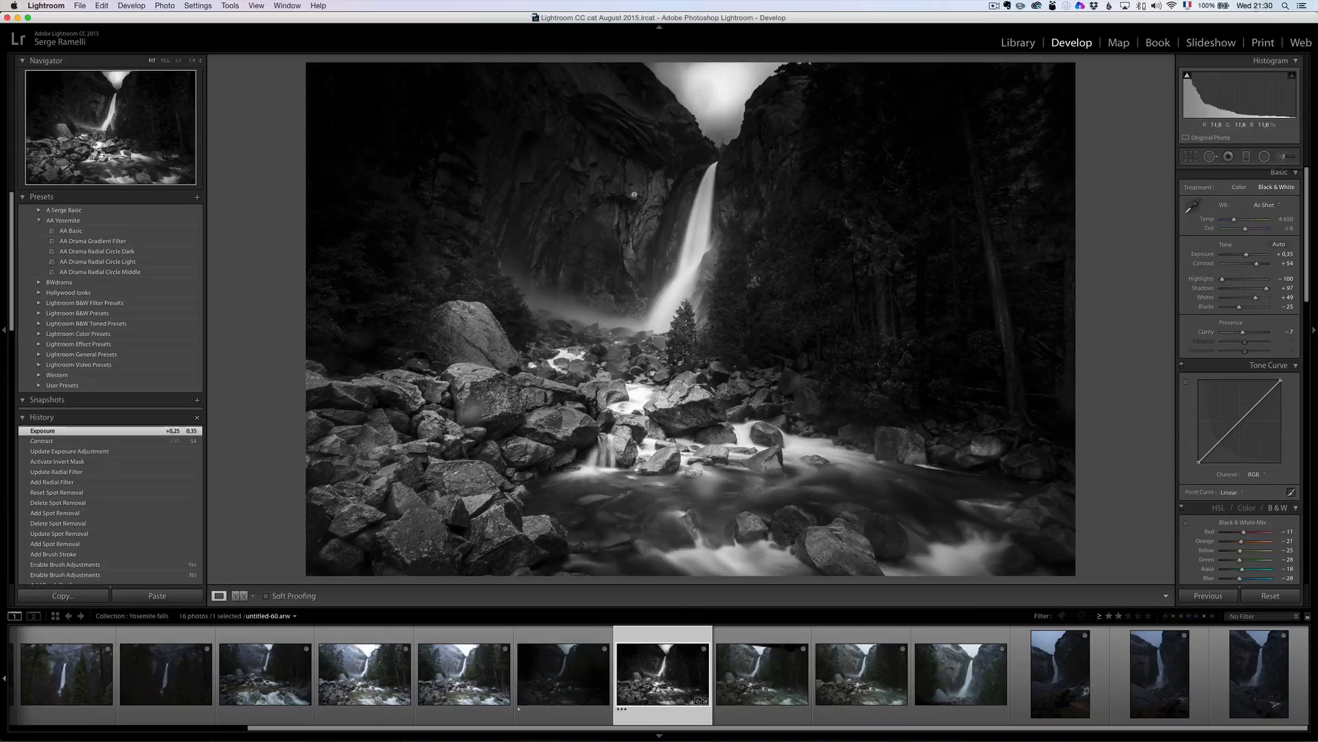
{"action": "left_click", "coordinate": [1266, 159]}
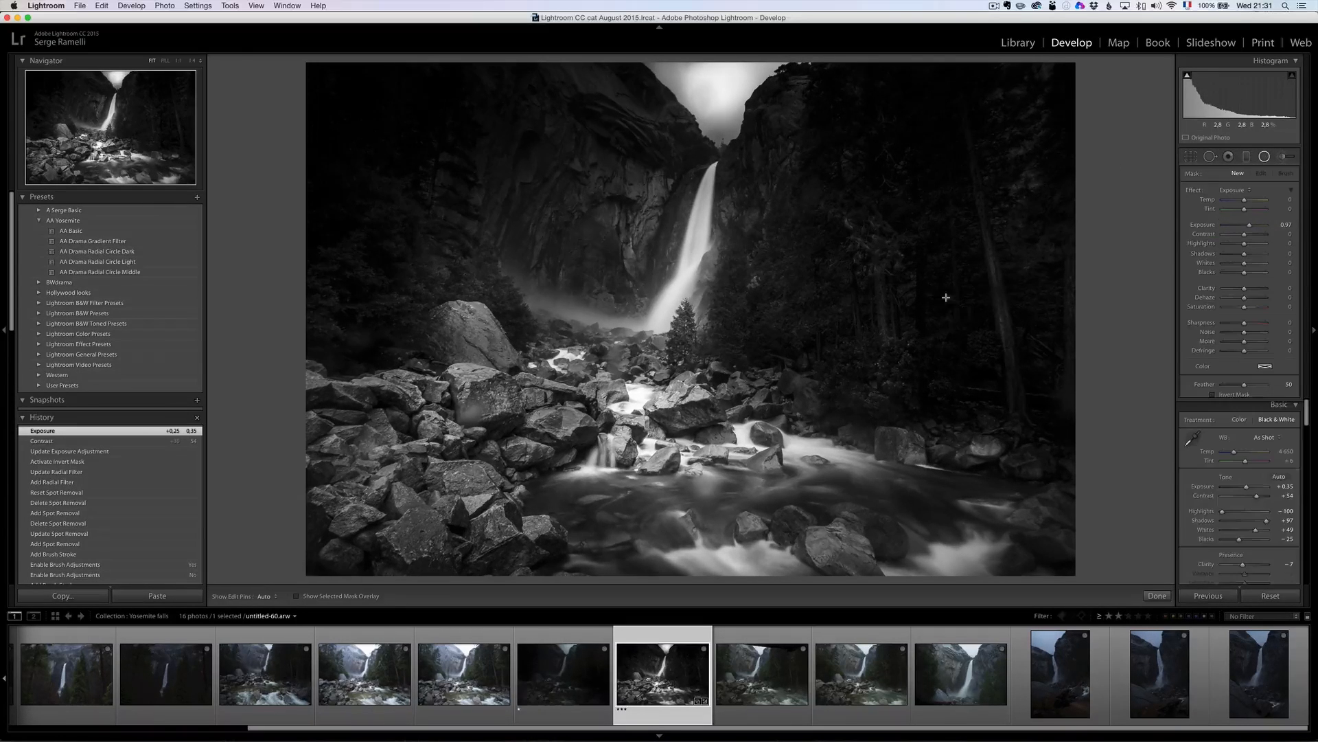
{"action": "left_click_drag", "start_coordinate": [875, 252], "coordinate": [1001, 389]}
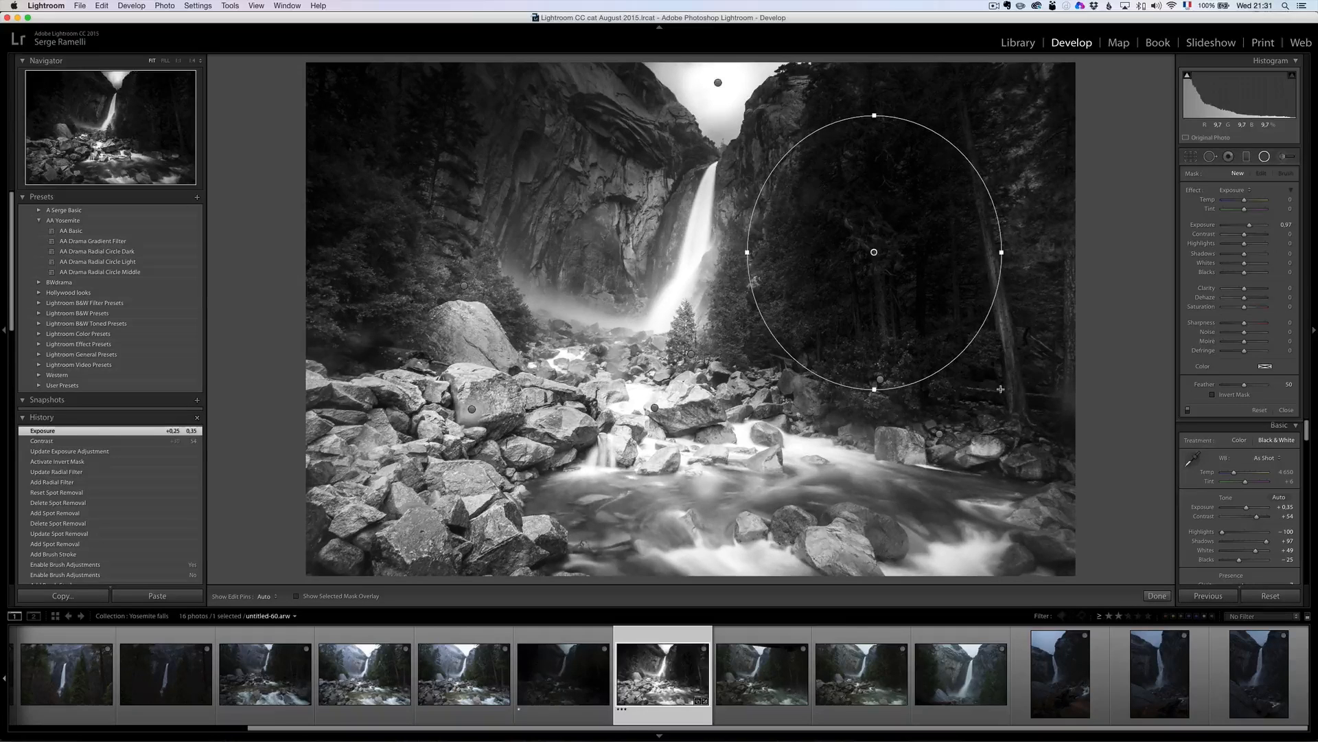
{"action": "key", "text": "Delete"}
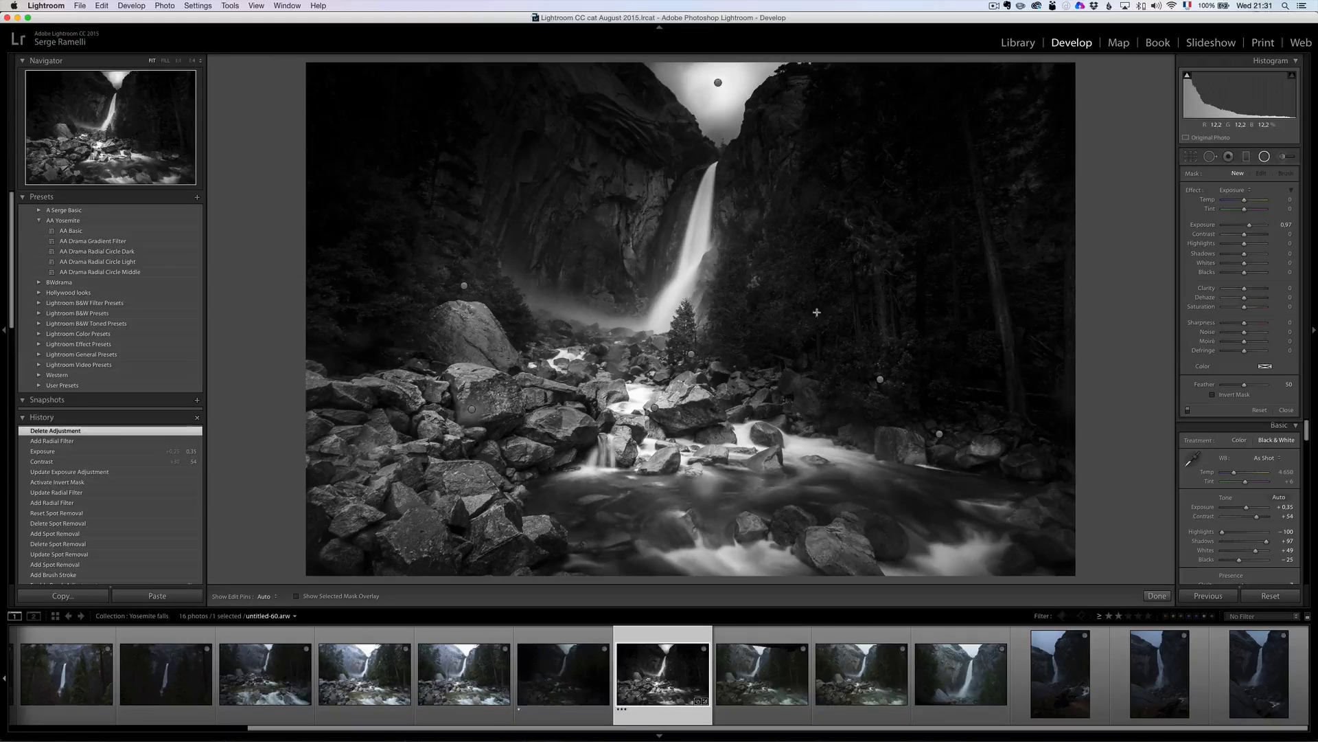
Step: Move the existing radial filter at the foot of the right-hand trees up over the dark forest and enlarge it into a tall oval
{"action": "left_click", "coordinate": [881, 379]}
{"action": "left_click_drag", "start_coordinate": [881, 379], "coordinate": [876, 266]}
{"action": "left_click_drag", "start_coordinate": [877, 322], "coordinate": [877, 415]}
{"action": "left_click_drag", "start_coordinate": [915, 266], "coordinate": [968, 265]}
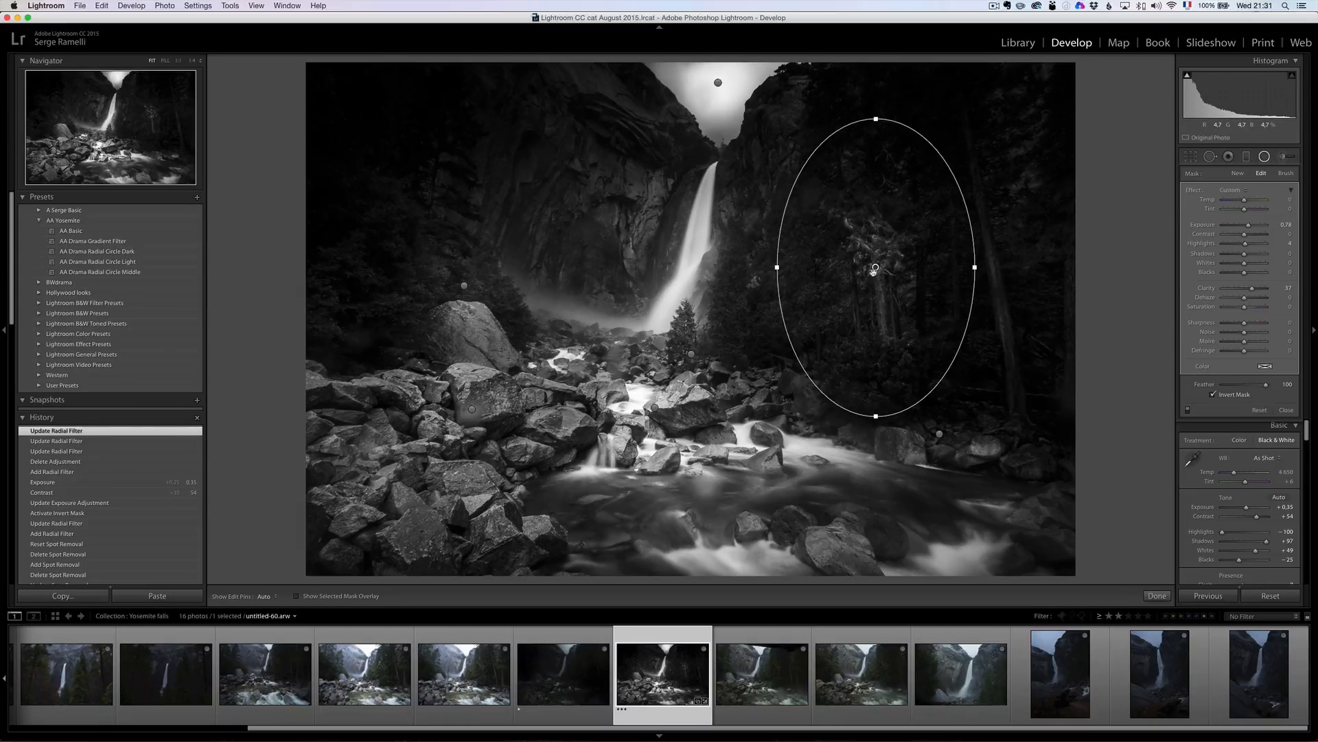
{"action": "left_click_drag", "start_coordinate": [875, 282], "coordinate": [868, 234]}
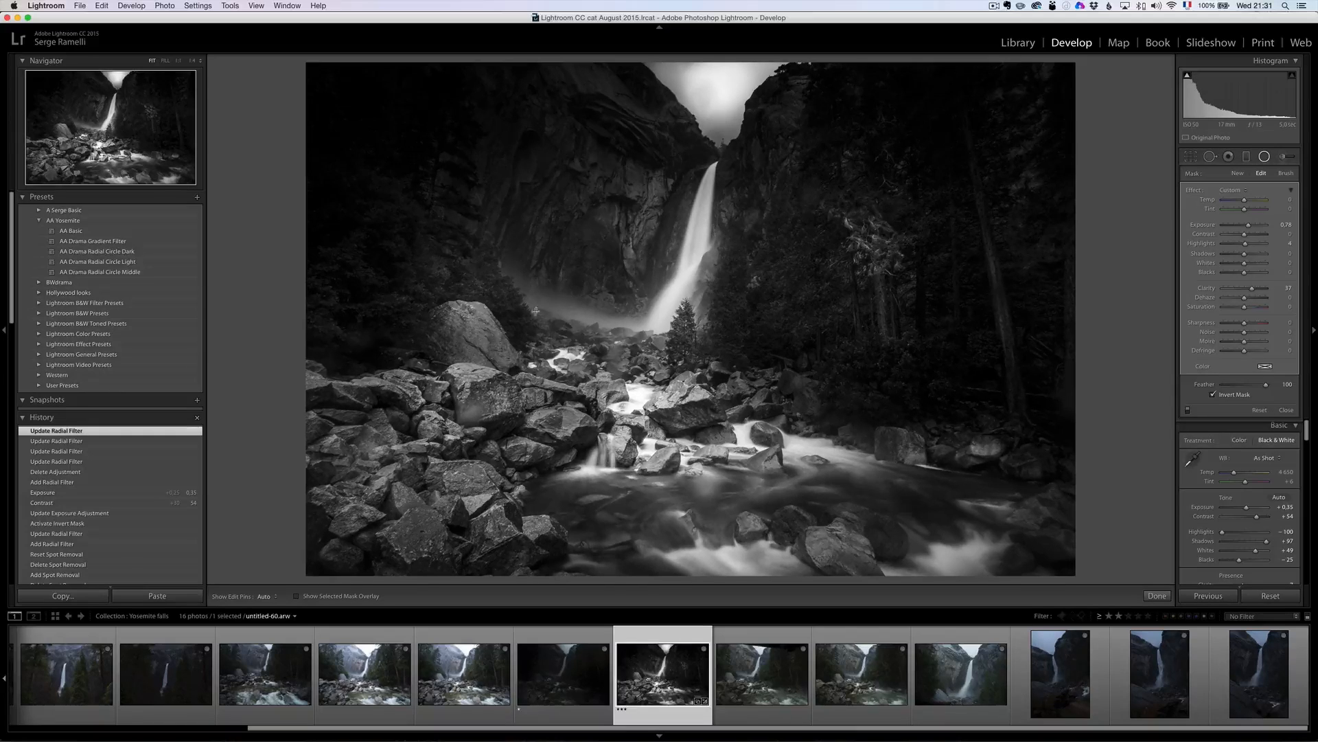
Step: Move the radial filter above the large boulder to the dark upper-left trees, enlarge it and set its exposure to 1.34
{"action": "left_click", "coordinate": [465, 286]}
{"action": "left_click_drag", "start_coordinate": [466, 268], "coordinate": [443, 94]}
{"action": "left_click_drag", "start_coordinate": [441, 162], "coordinate": [442, 207]}
{"action": "left_click_drag", "start_coordinate": [434, 129], "coordinate": [396, 175]}
{"action": "left_click_drag", "start_coordinate": [491, 155], "coordinate": [524, 155]}
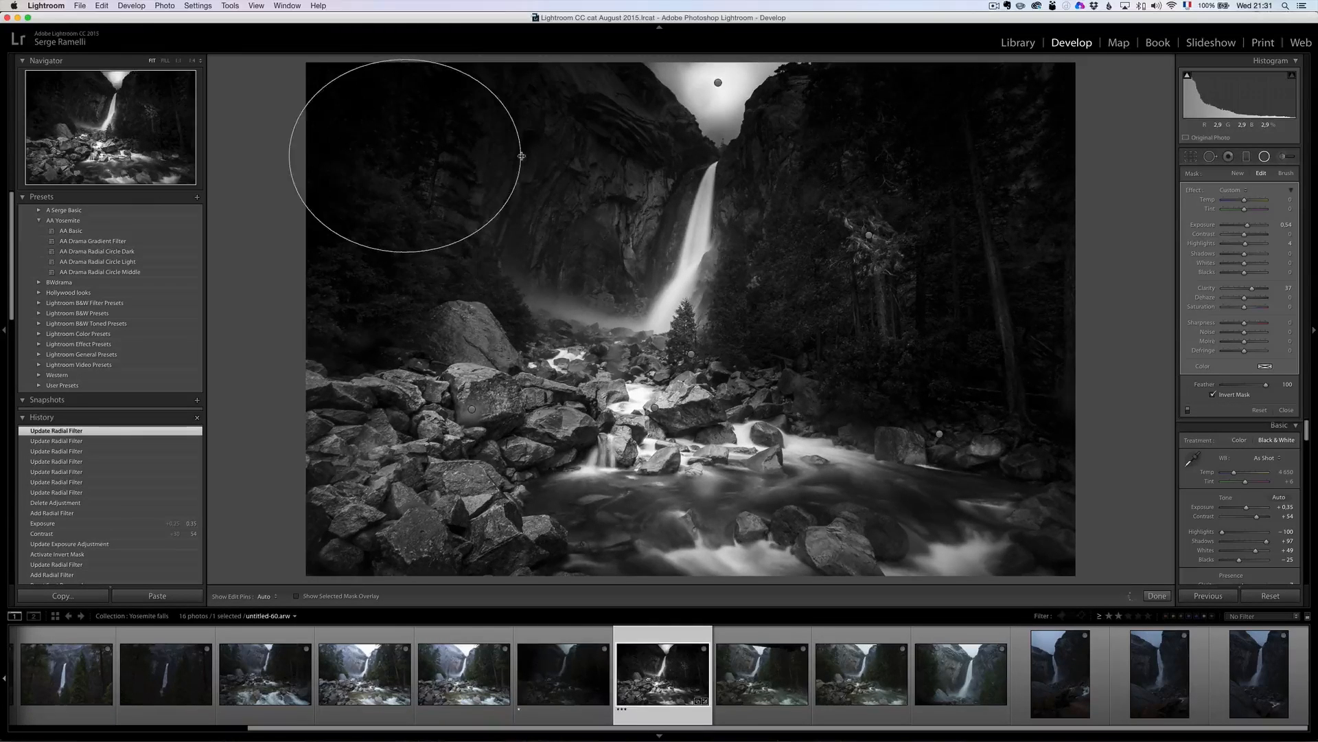
{"action": "left_click_drag", "start_coordinate": [1246, 227], "coordinate": [1254, 225]}
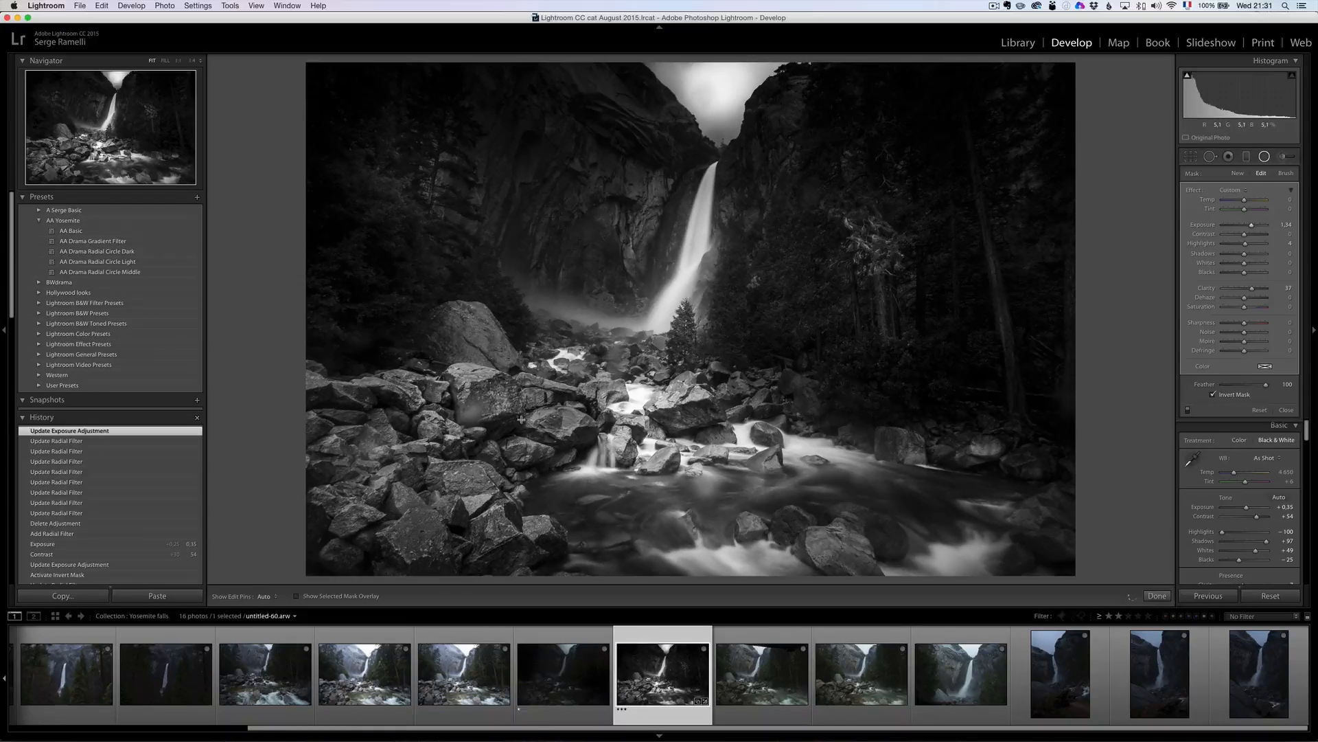
Step: Move the central radial filter to the trees left of the large boulder, and the right-bank filter to the upper-right trees, enlarging the latter
{"action": "left_click", "coordinate": [691, 354]}
{"action": "left_click_drag", "start_coordinate": [691, 354], "coordinate": [438, 263]}
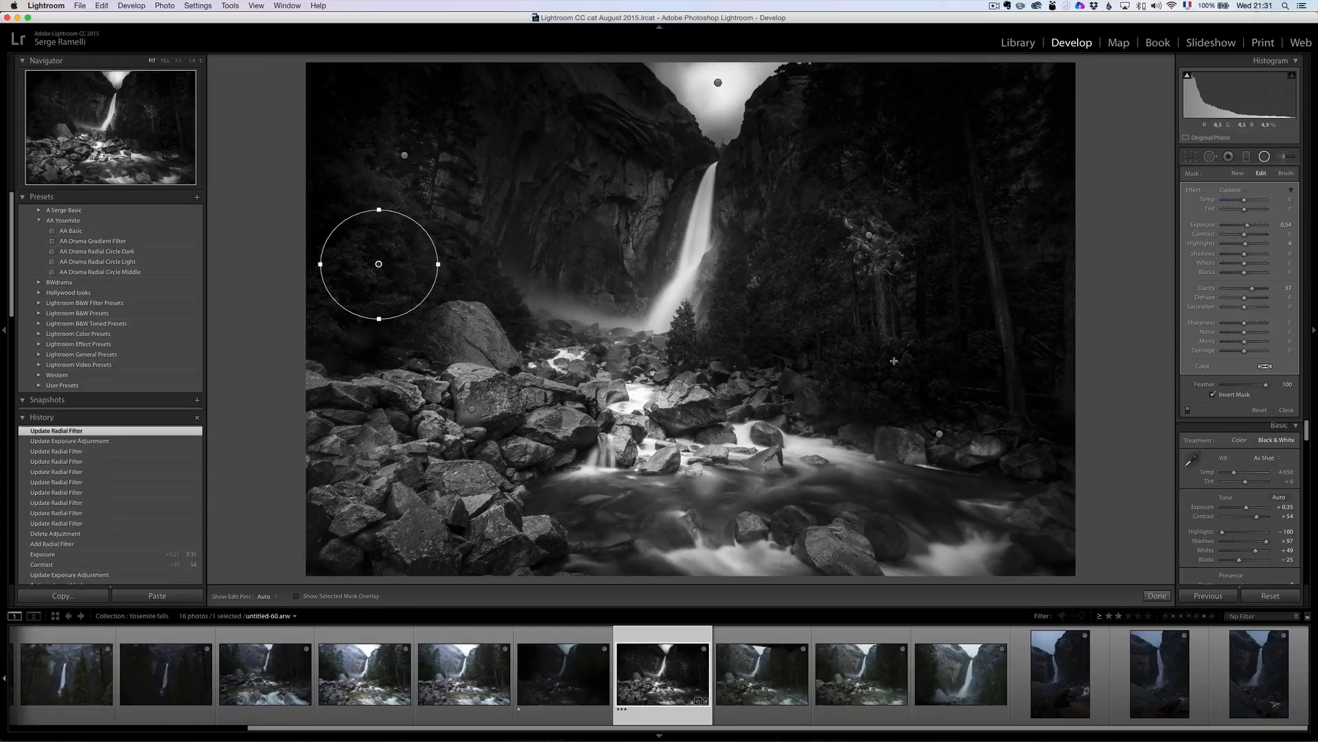
{"action": "left_click", "coordinate": [937, 434]}
{"action": "left_click_drag", "start_coordinate": [937, 434], "coordinate": [995, 138]}
{"action": "left_click_drag", "start_coordinate": [996, 190], "coordinate": [996, 238]}
{"action": "left_click_drag", "start_coordinate": [997, 137], "coordinate": [1003, 185]}
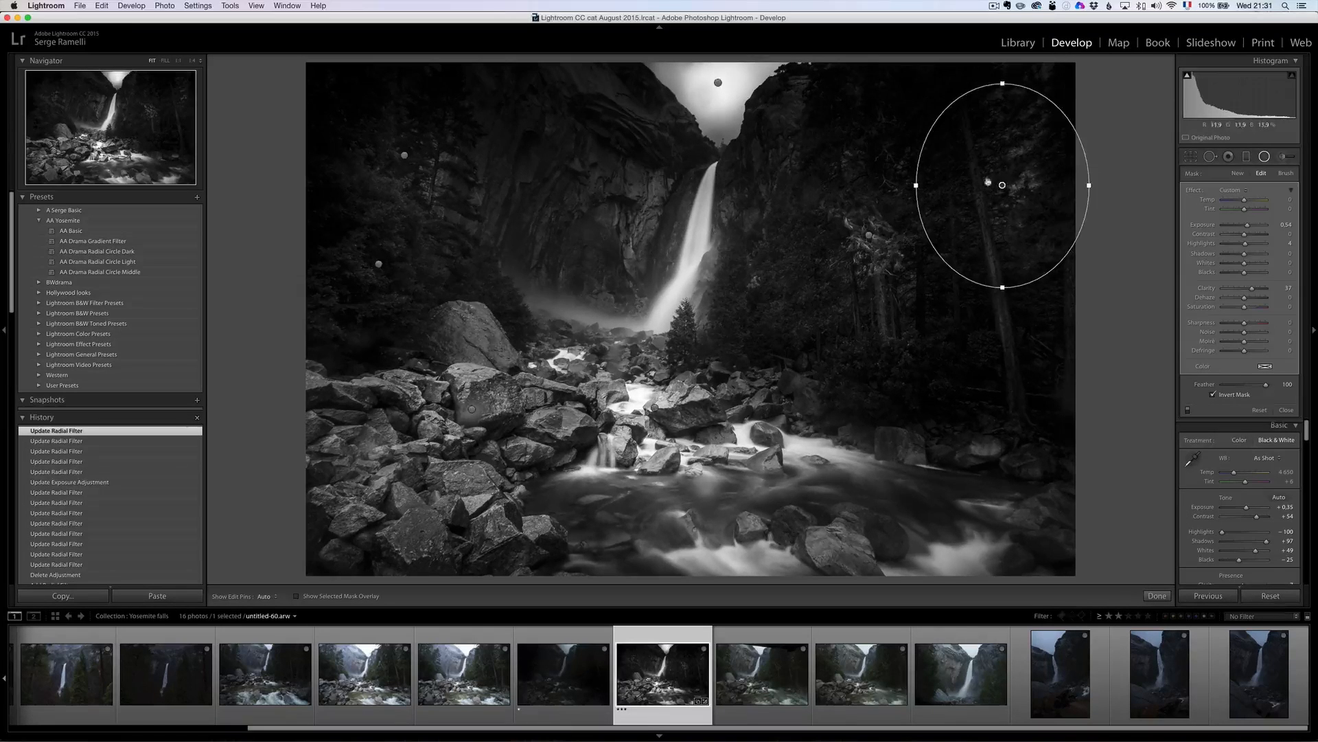
Step: Compare the photo with the radial filters off and on, and lower the exposure of the filter on the trees right of the waterfall
{"action": "left_click", "coordinate": [377, 264]}
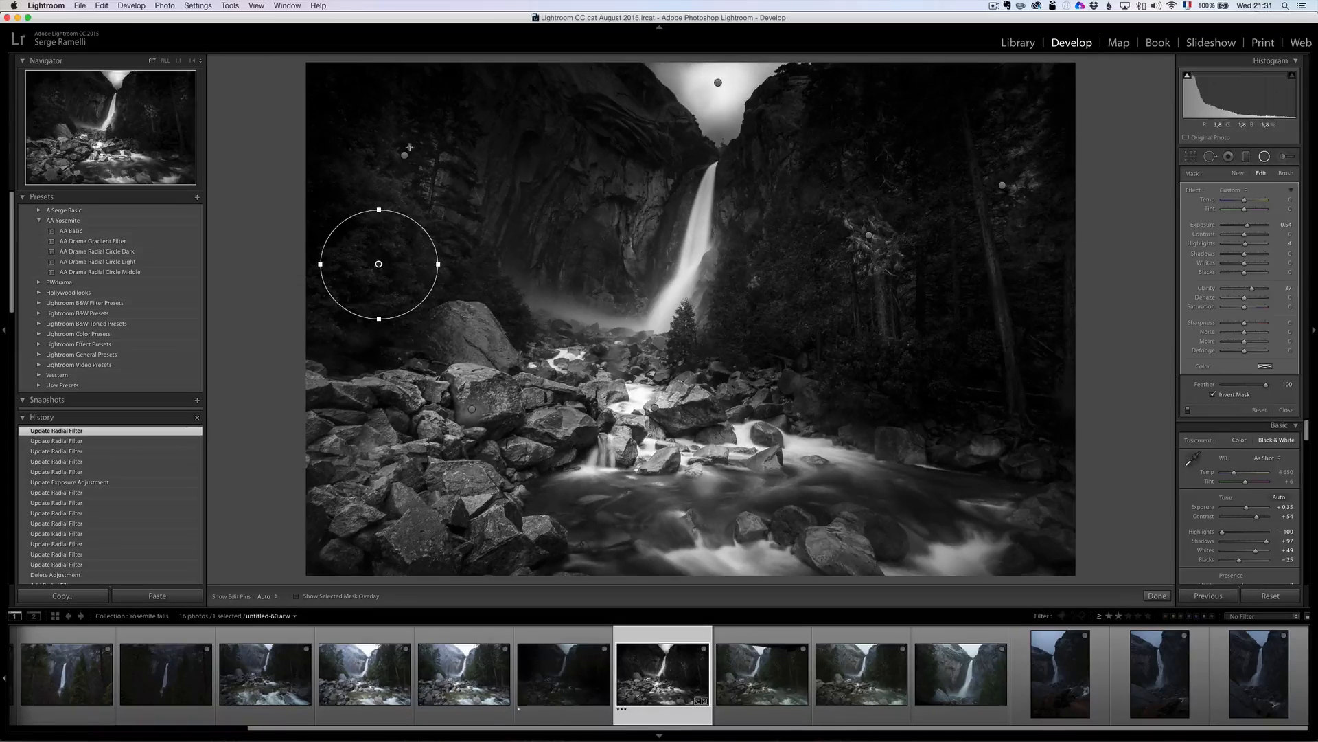
{"action": "left_click", "coordinate": [1187, 411]}
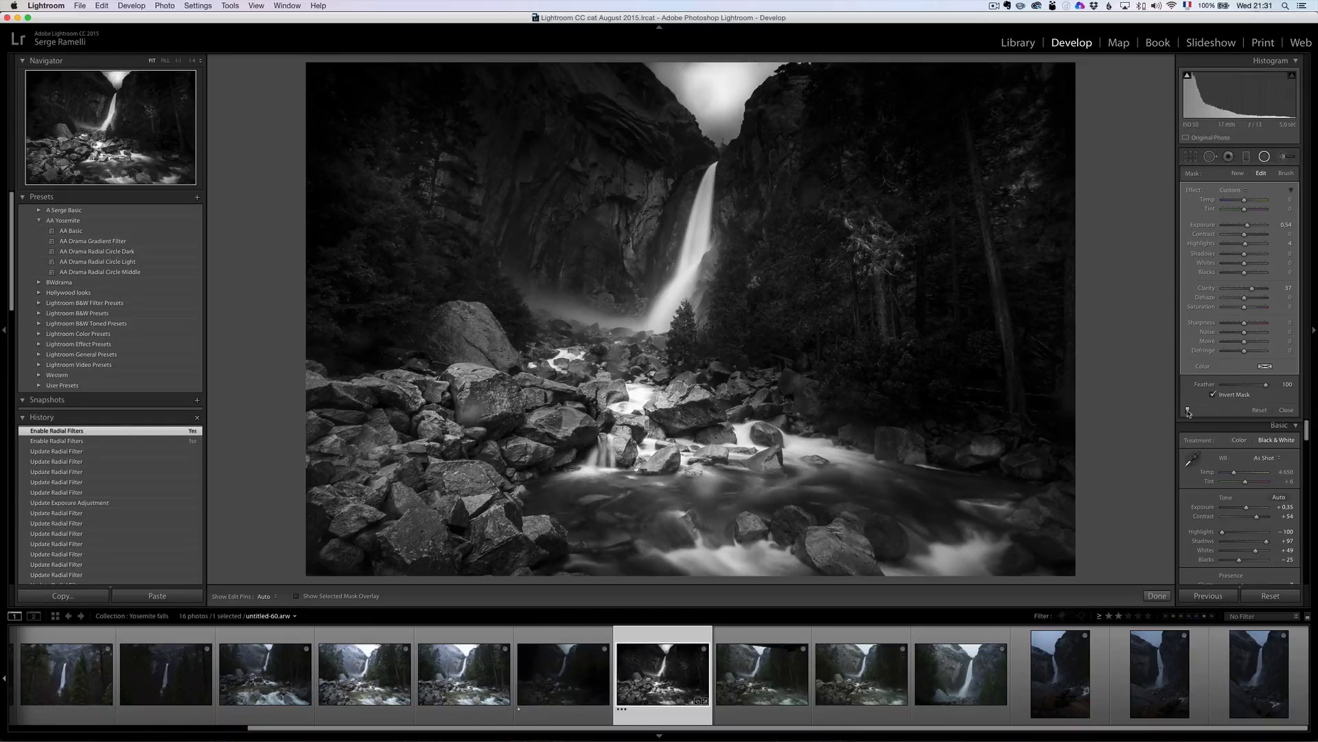
{"action": "left_click", "coordinate": [871, 236]}
{"action": "left_click_drag", "start_coordinate": [1248, 228], "coordinate": [1247, 229]}
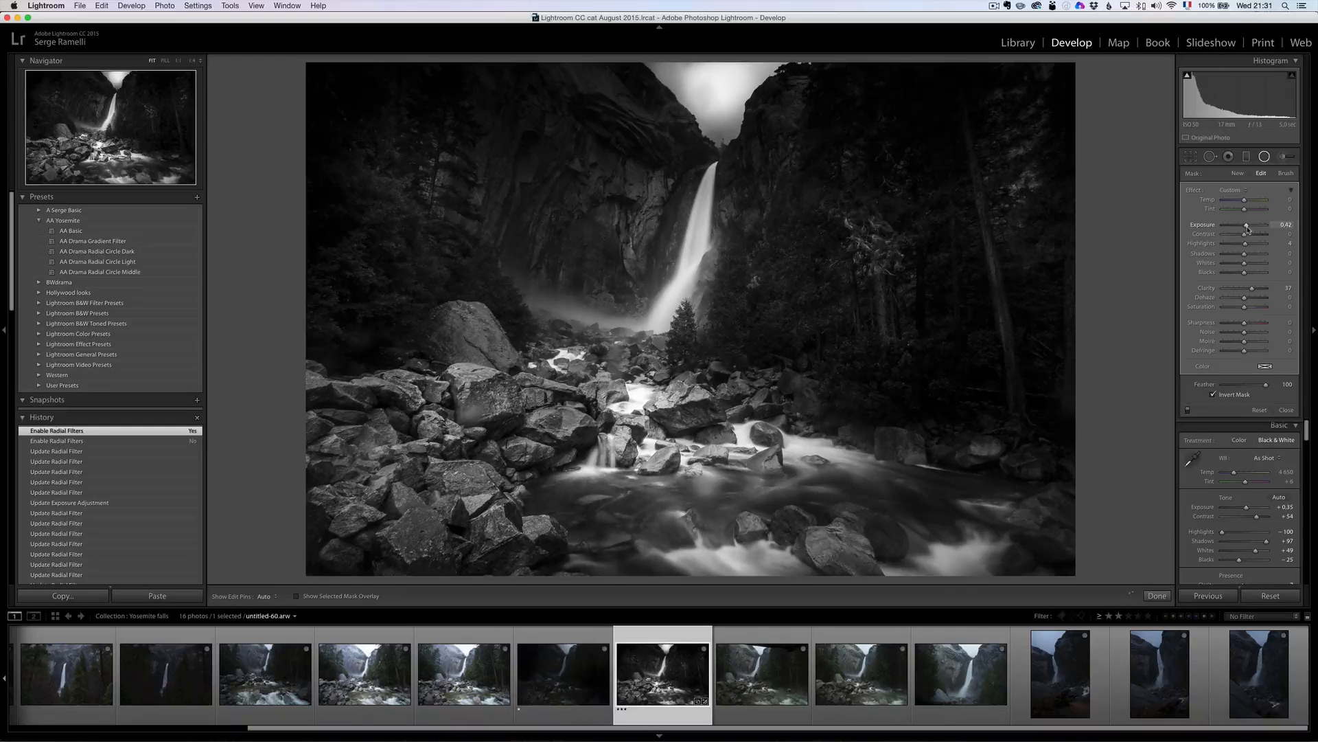
{"action": "left_click", "coordinate": [1287, 410]}
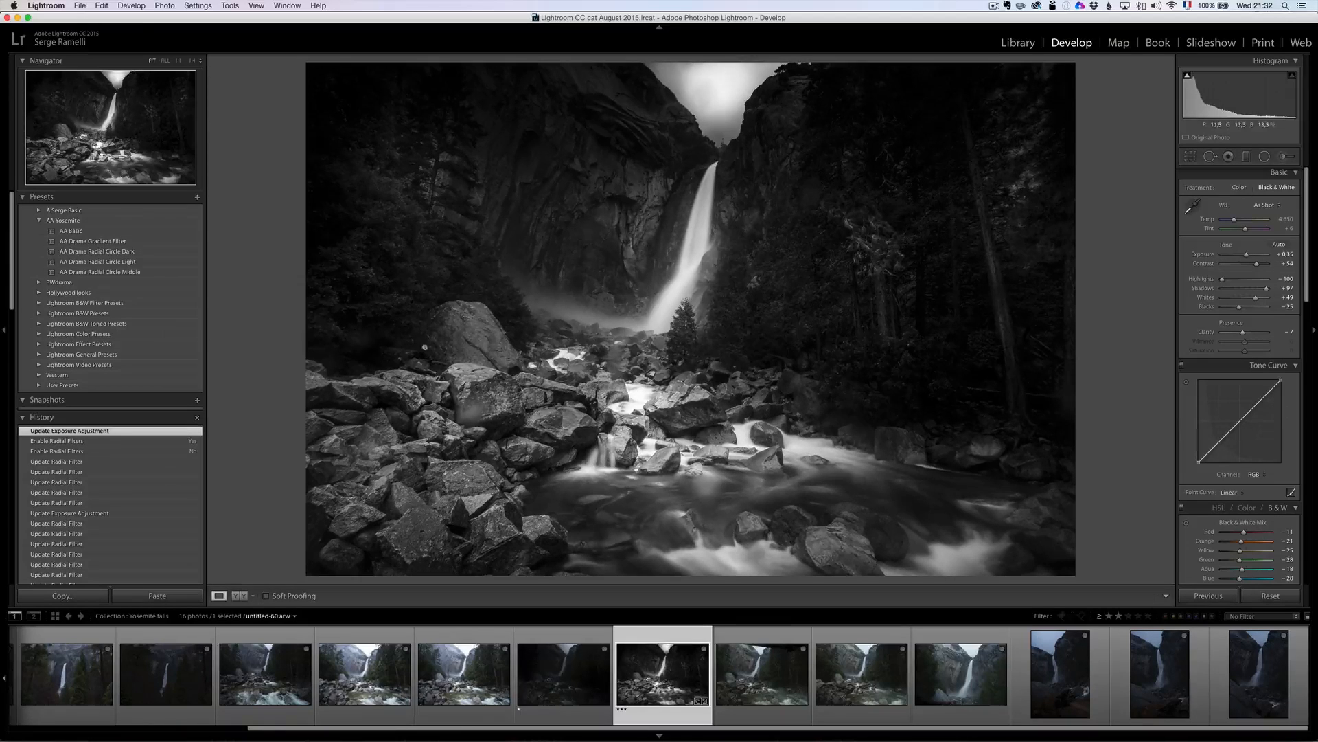
Step: Switch to Chrome, open the Tutorials page on photoserge.com and open the Lightroom CC Complete Training course
{"action": "key", "text": "super+Tab"}
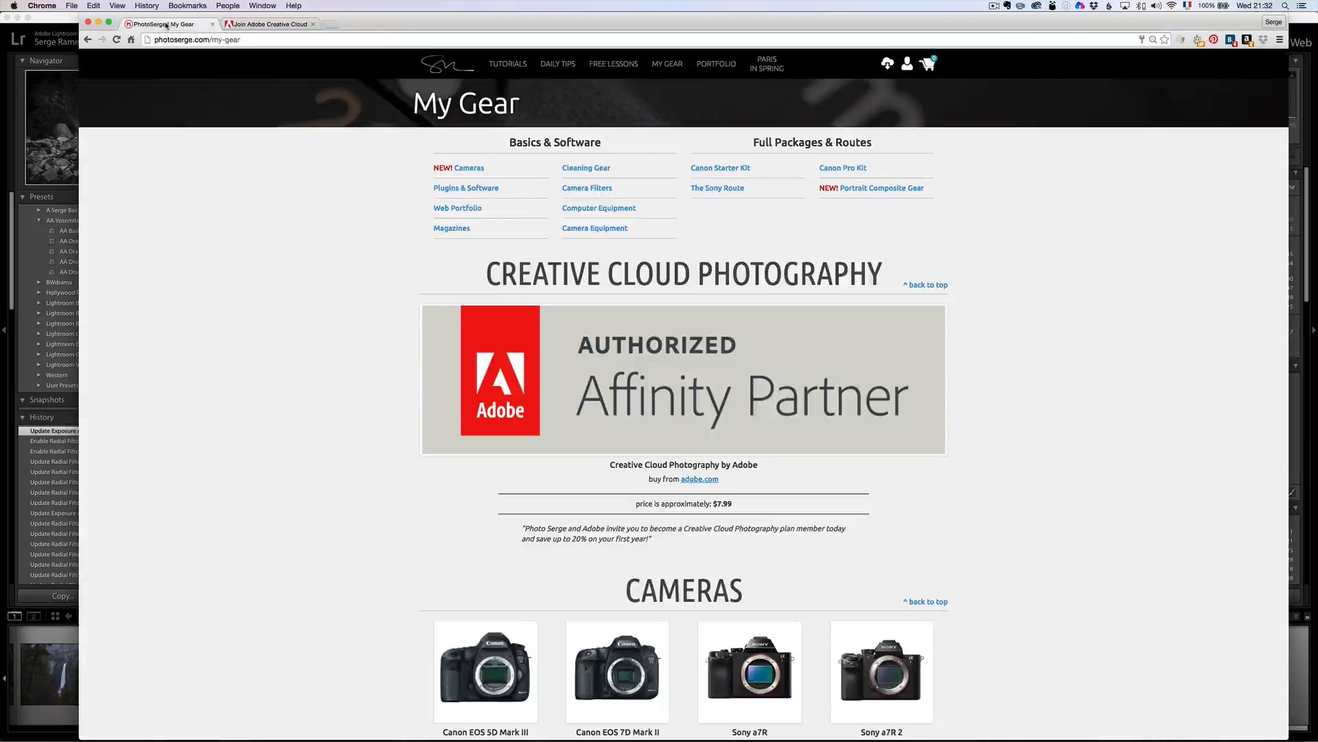
{"action": "left_click", "coordinate": [172, 24]}
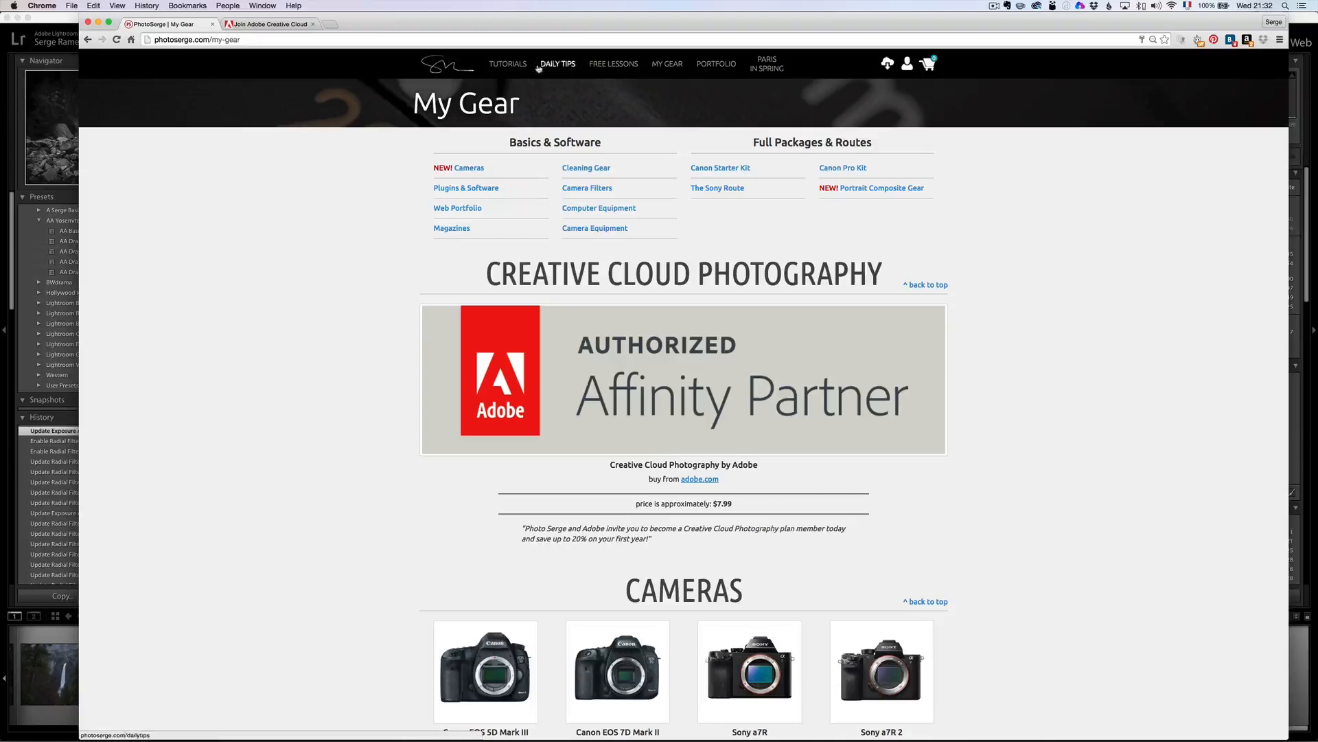
{"action": "left_click", "coordinate": [508, 65]}
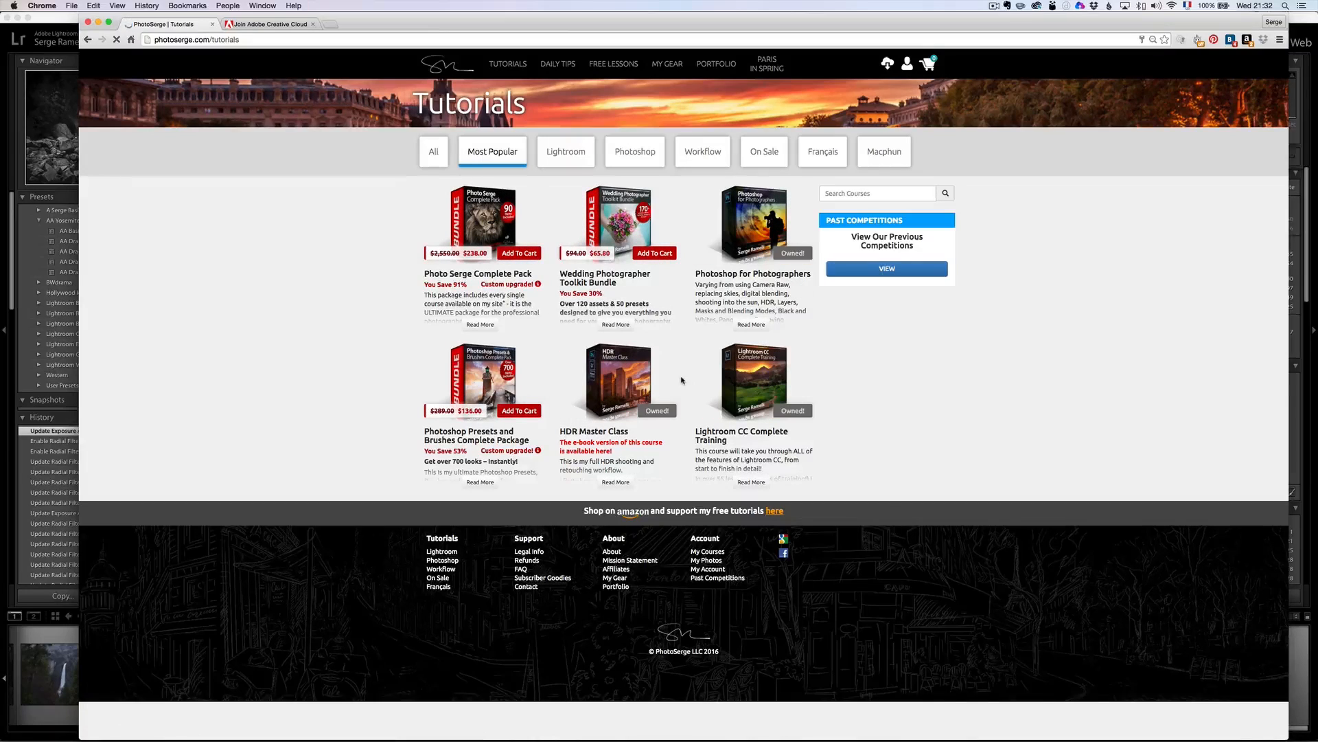
{"action": "left_click", "coordinate": [756, 378]}
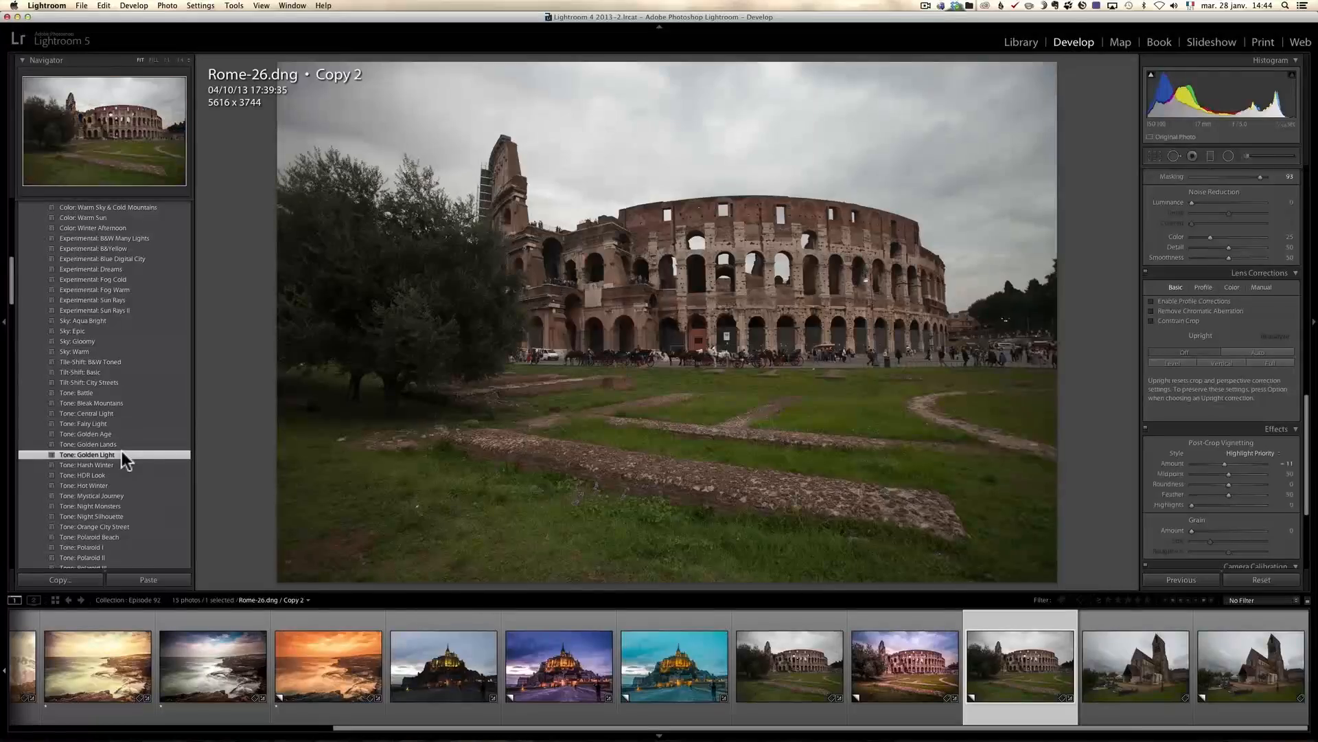
Step: Apply the Tone: Golden Light preset to the Colosseum photo, and toggle the before view of the chateau photo
{"action": "left_click", "coordinate": [121, 454]}
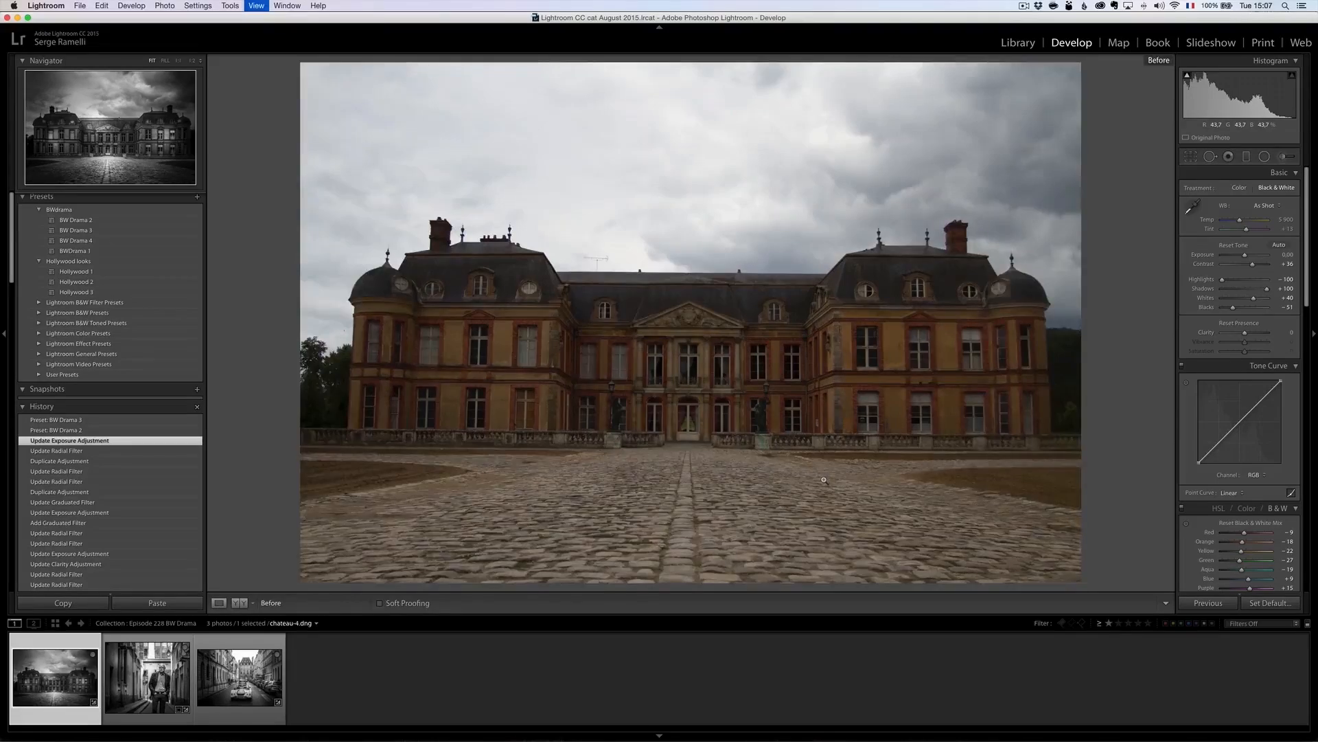
{"action": "key", "text": "backslash"}
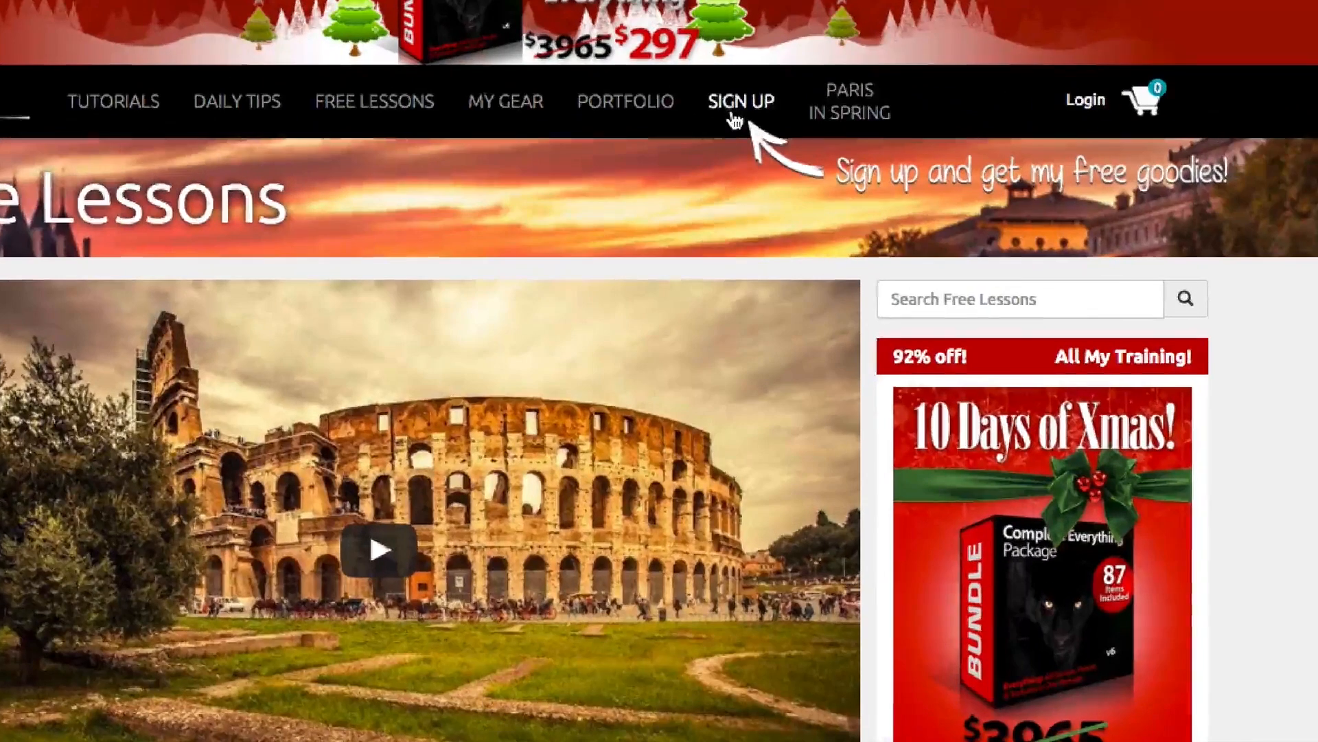
Step: Open the website's sign-up page, and open the lesson on a cool urban desaturated and contrasted look from Free Lessons
{"action": "left_click", "coordinate": [730, 114]}
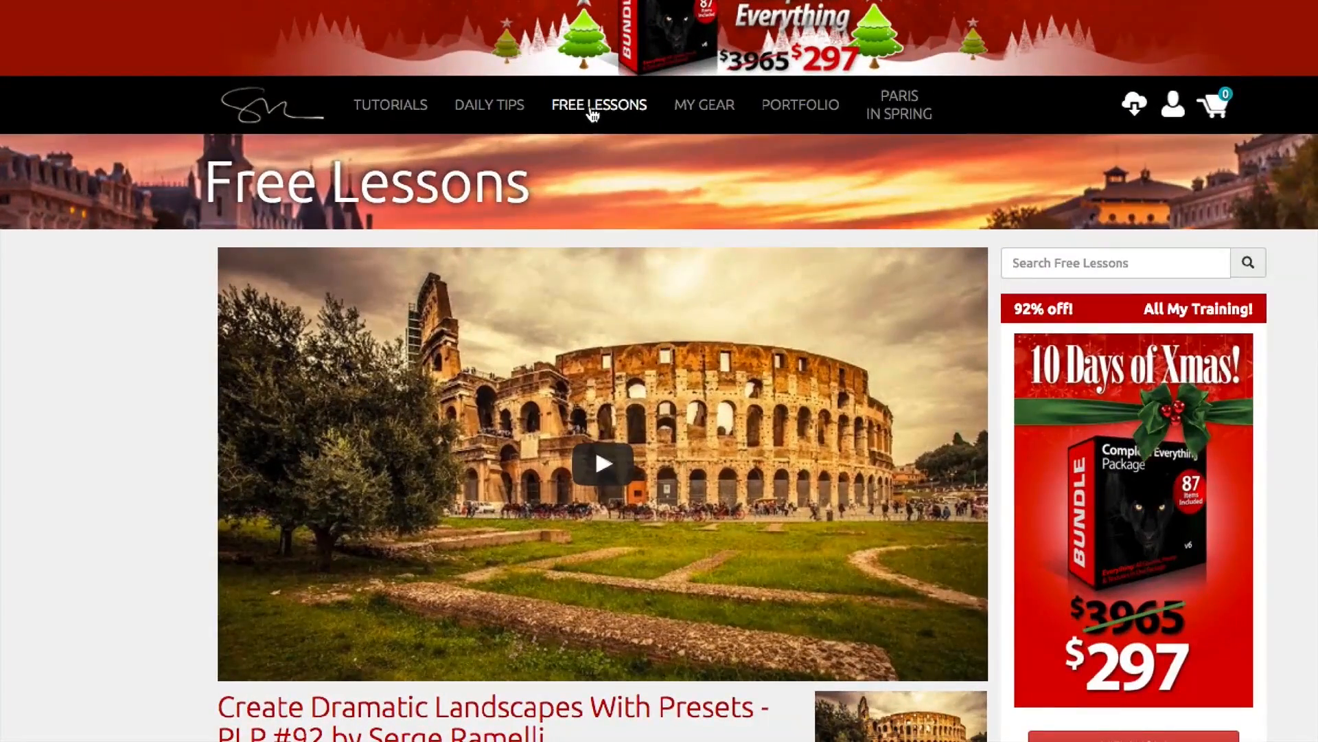
{"action": "left_click", "coordinate": [592, 110]}
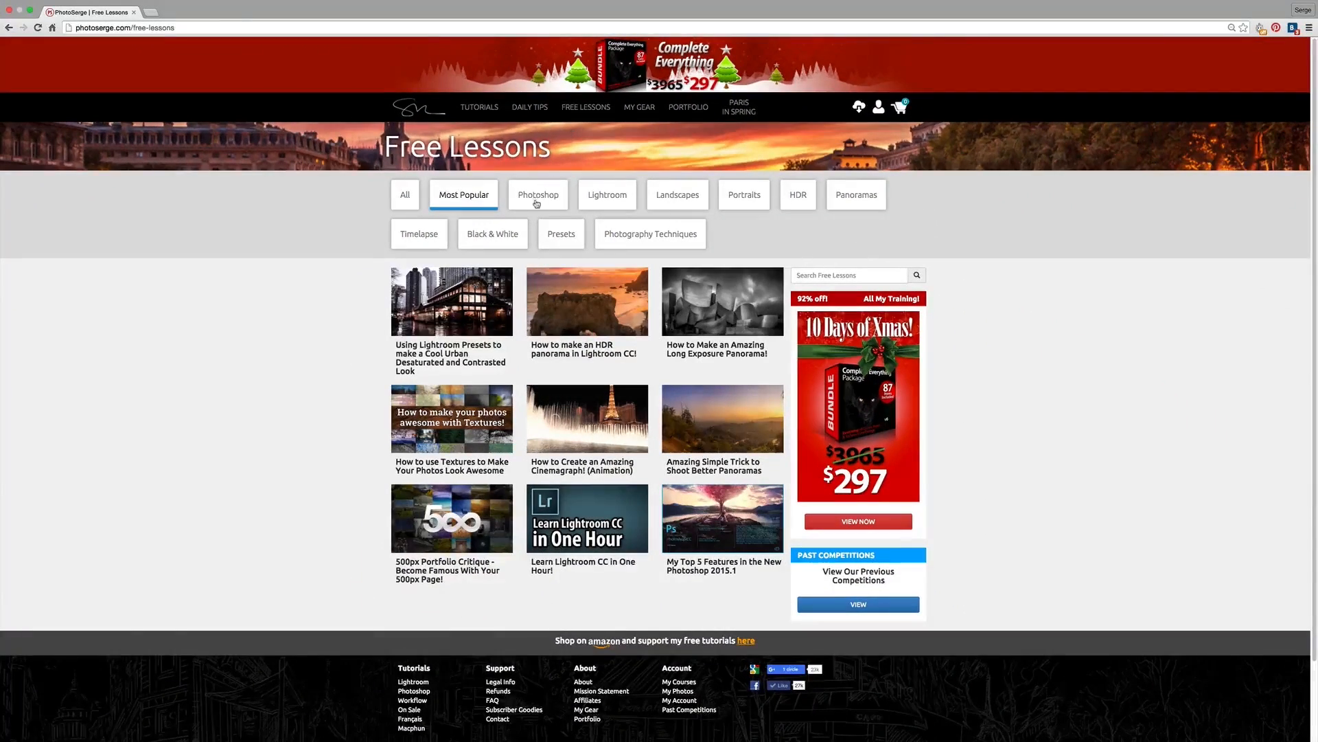
{"action": "left_click", "coordinate": [465, 310]}
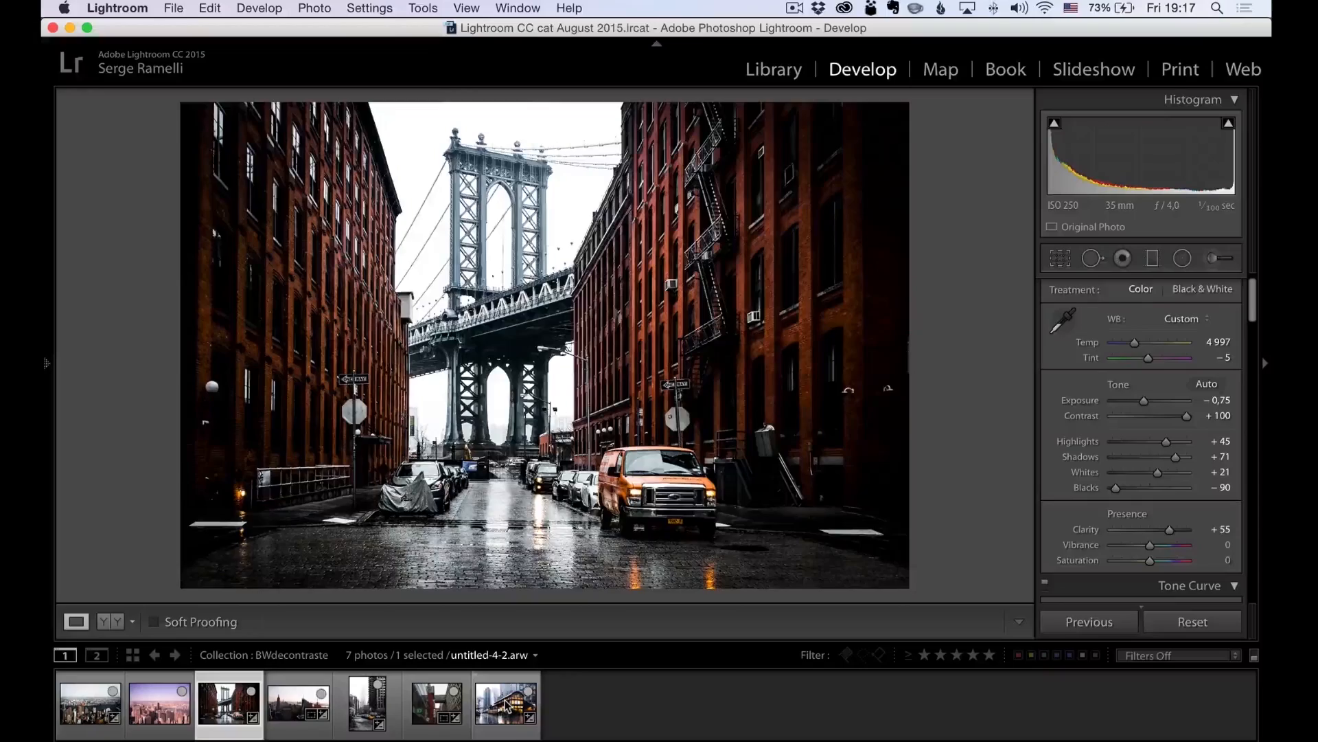
Step: Show the last photo of the BWdecontraste collection, the lit building with the 72 sign
{"action": "left_click", "coordinate": [506, 704]}
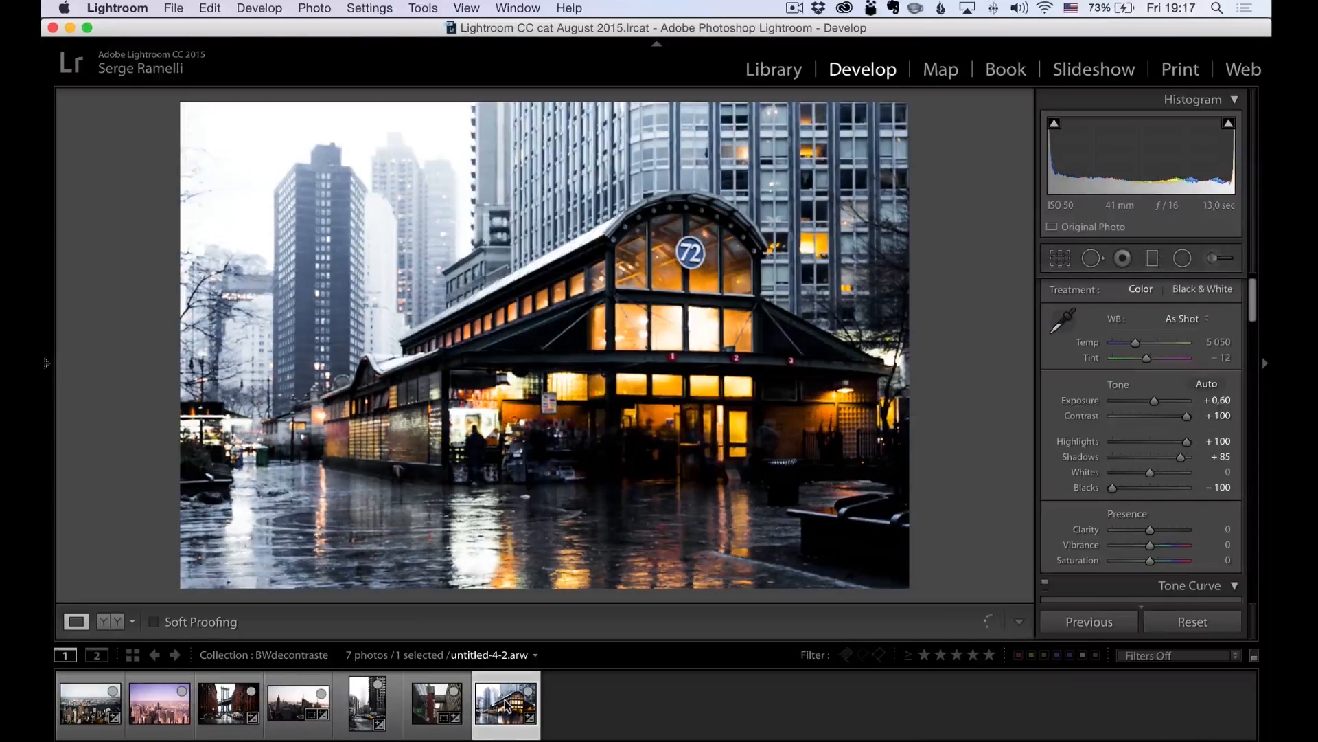